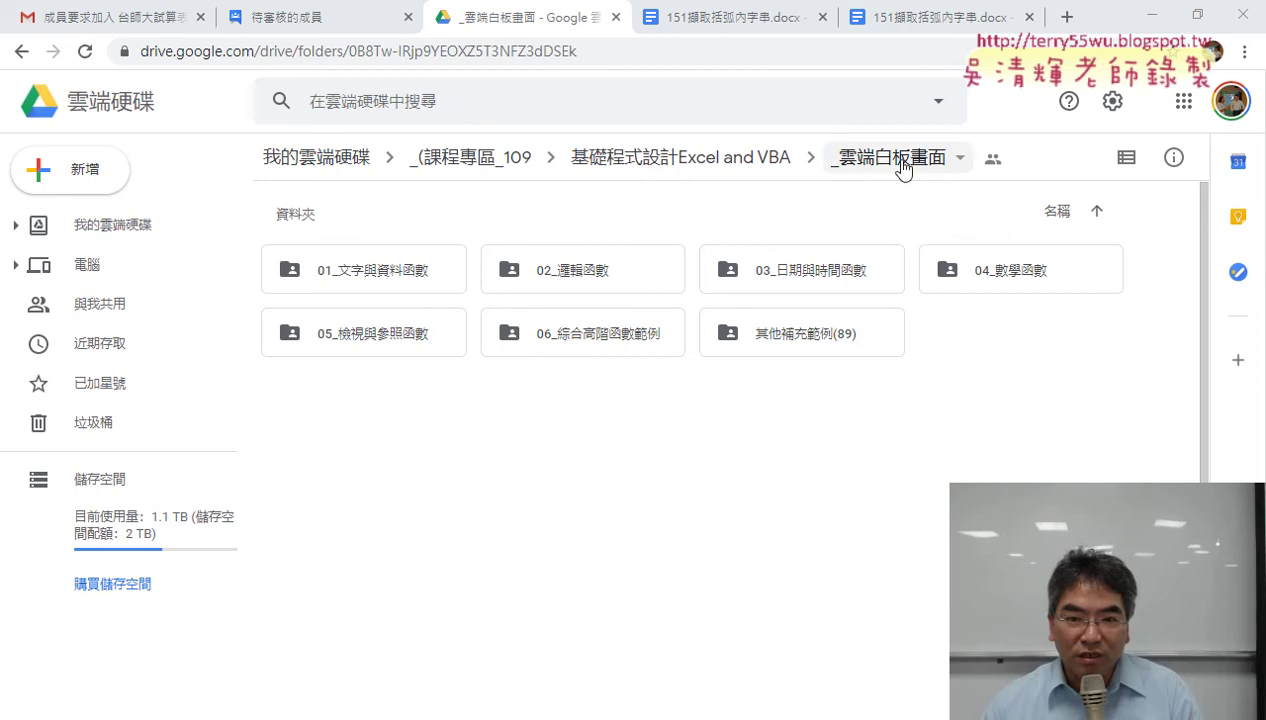
Open 151擷取括弧內字串.docx from the 01_文字與資料函數 folder and select the 括弧字串_公式 and 清除 code.
double_click(378, 284)
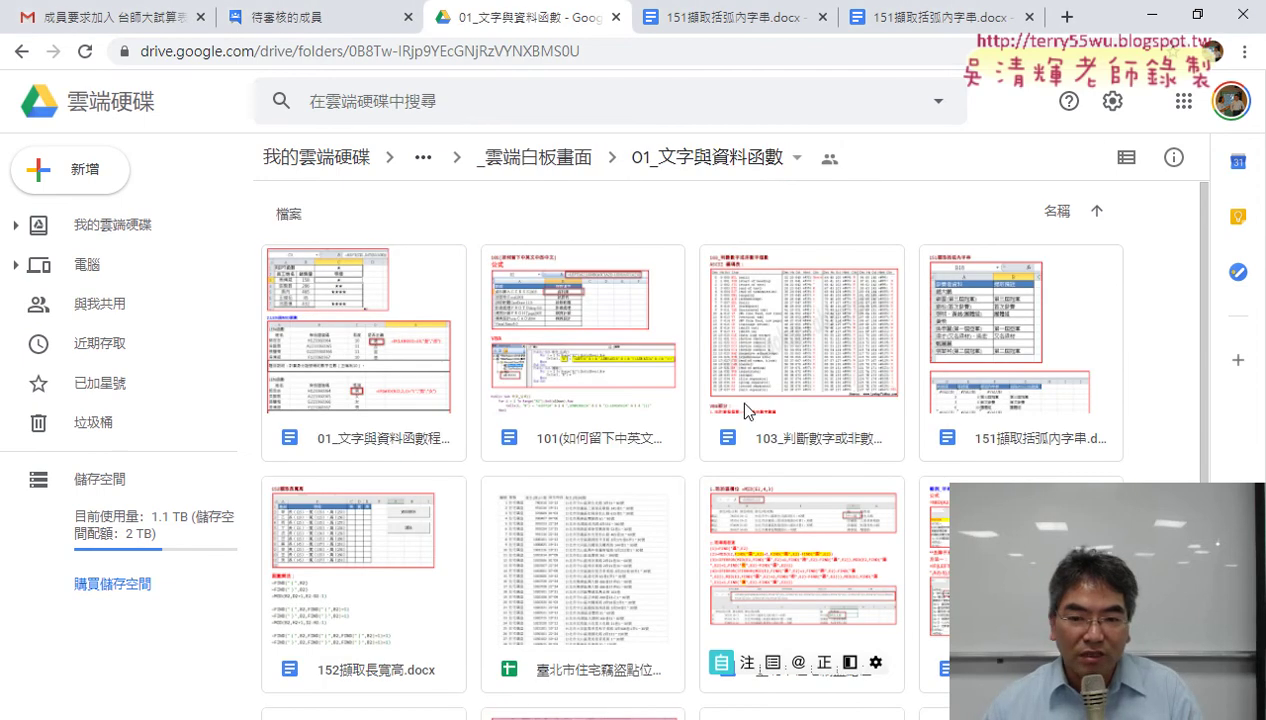
double_click(981, 438)
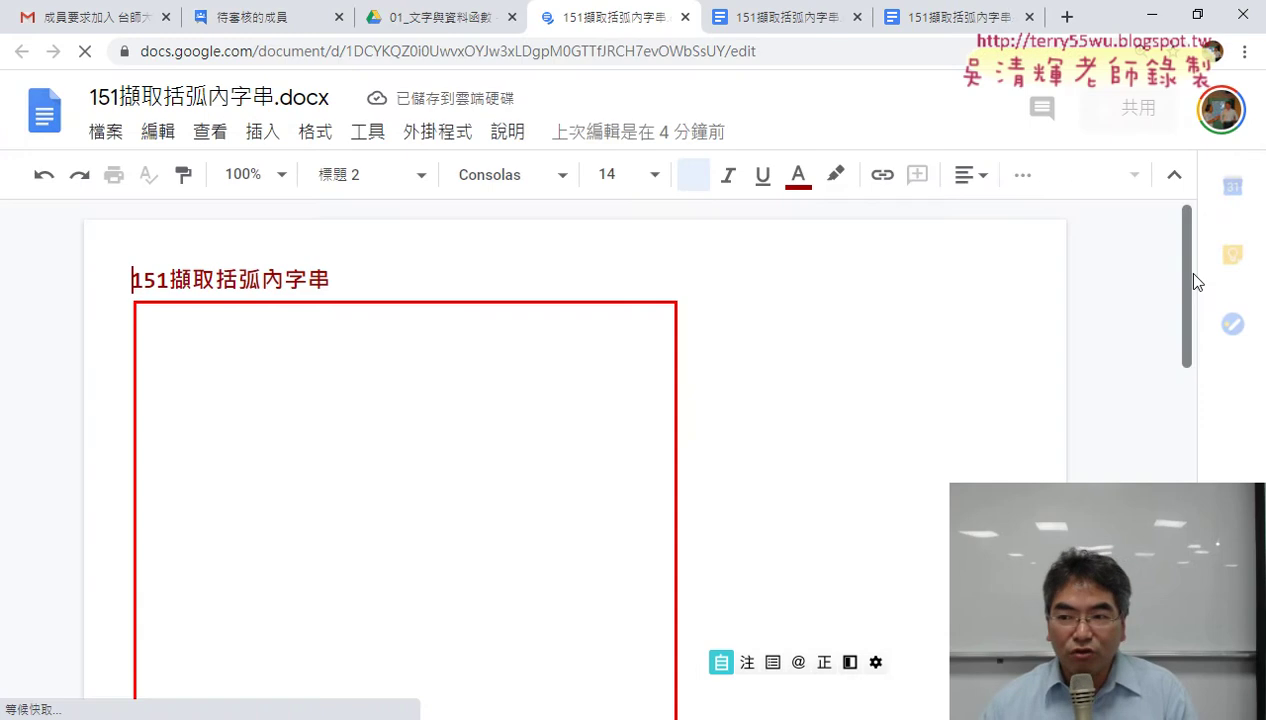
drag(1188, 240, 1188, 470)
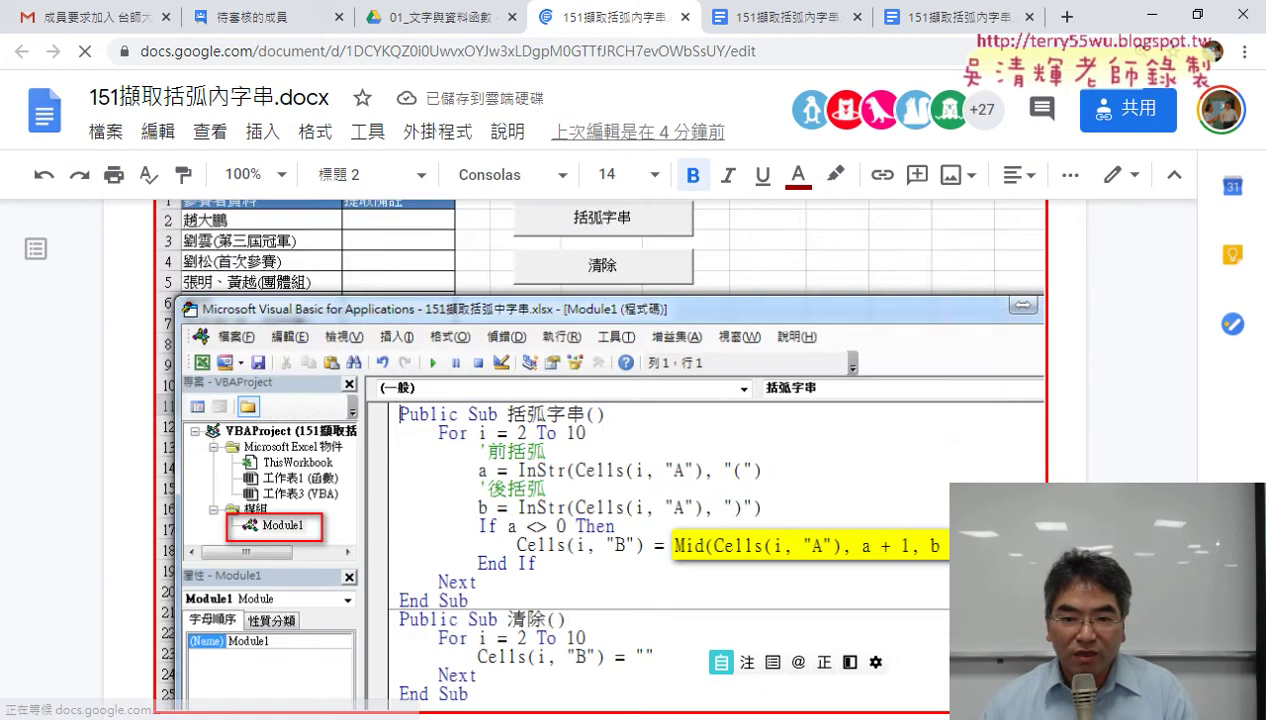
scroll(319, 370, down, 5)
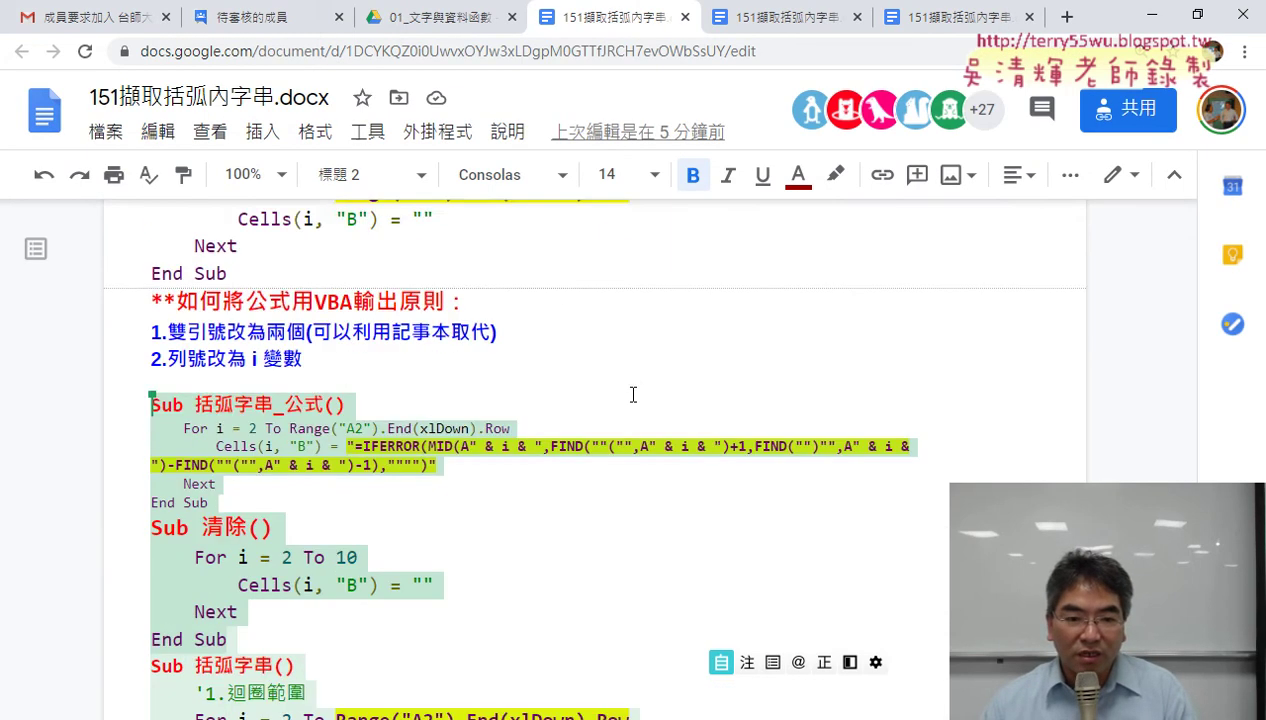
click(319, 370)
drag(151, 305, 357, 531)
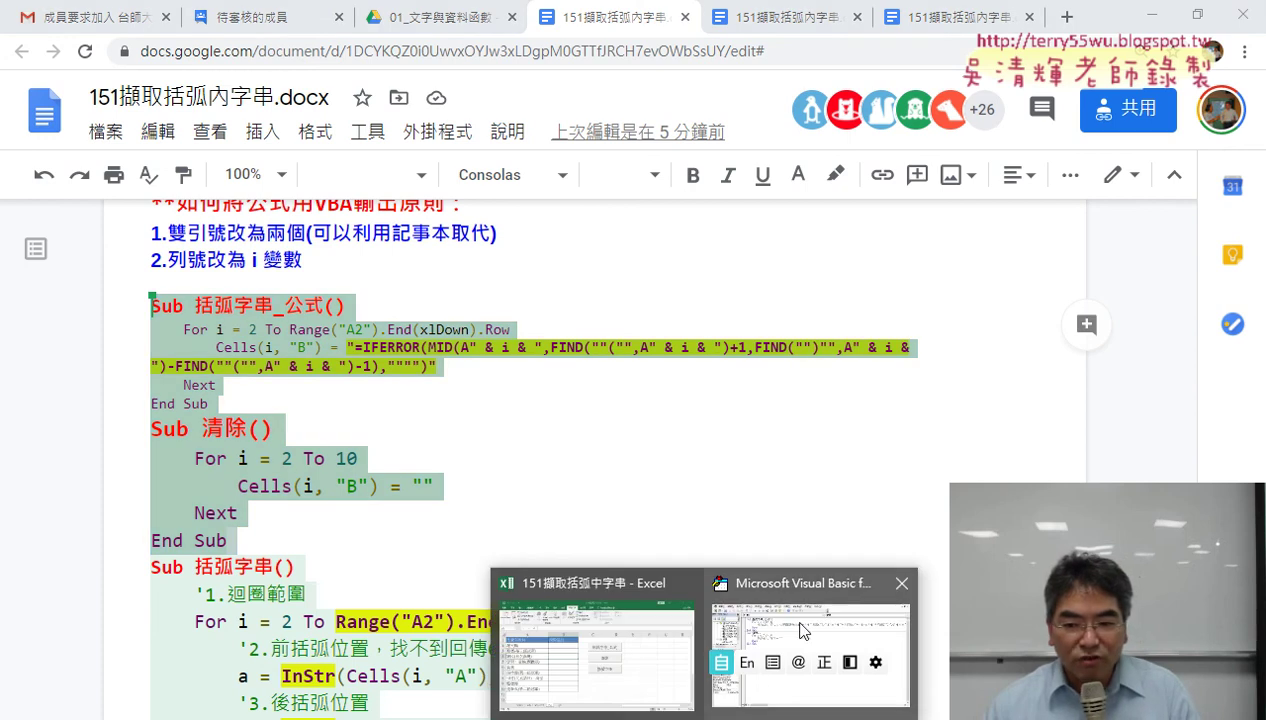
Replace all of Module1's code with the copied 括弧字串_公式 and 清除 macros.
click(795, 620)
key(ctrl+a)
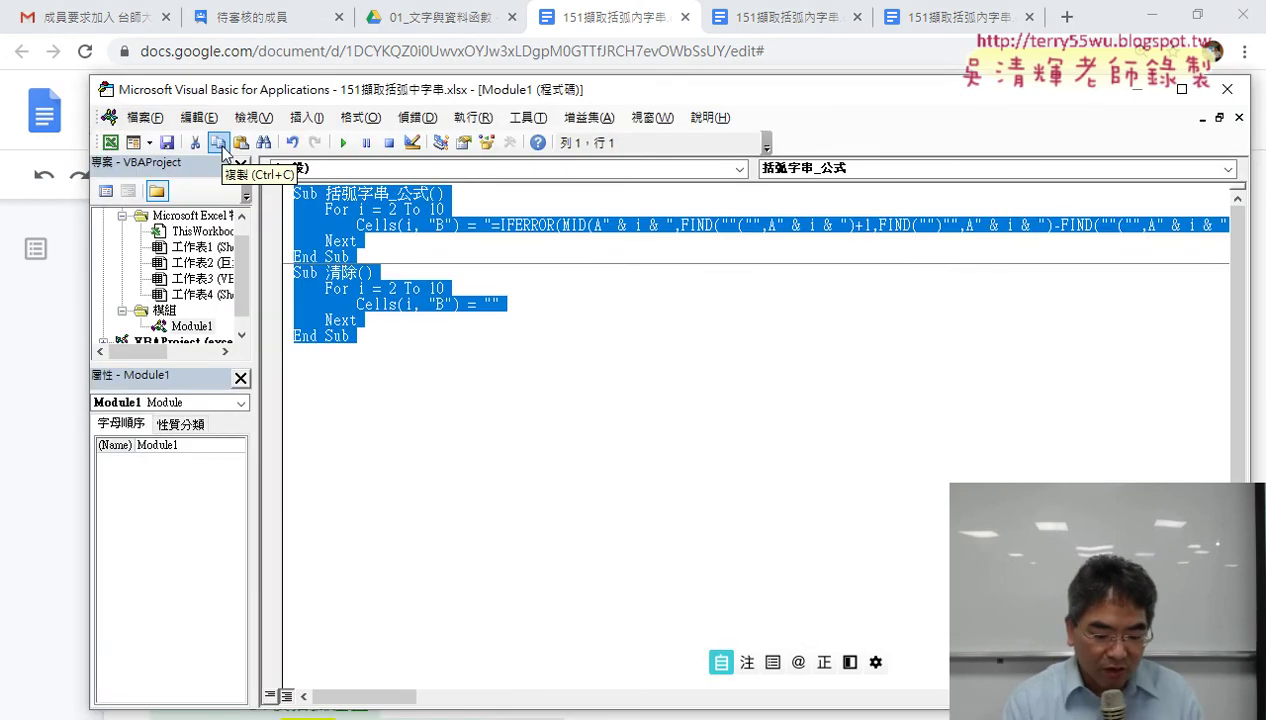
key(ctrl+v)
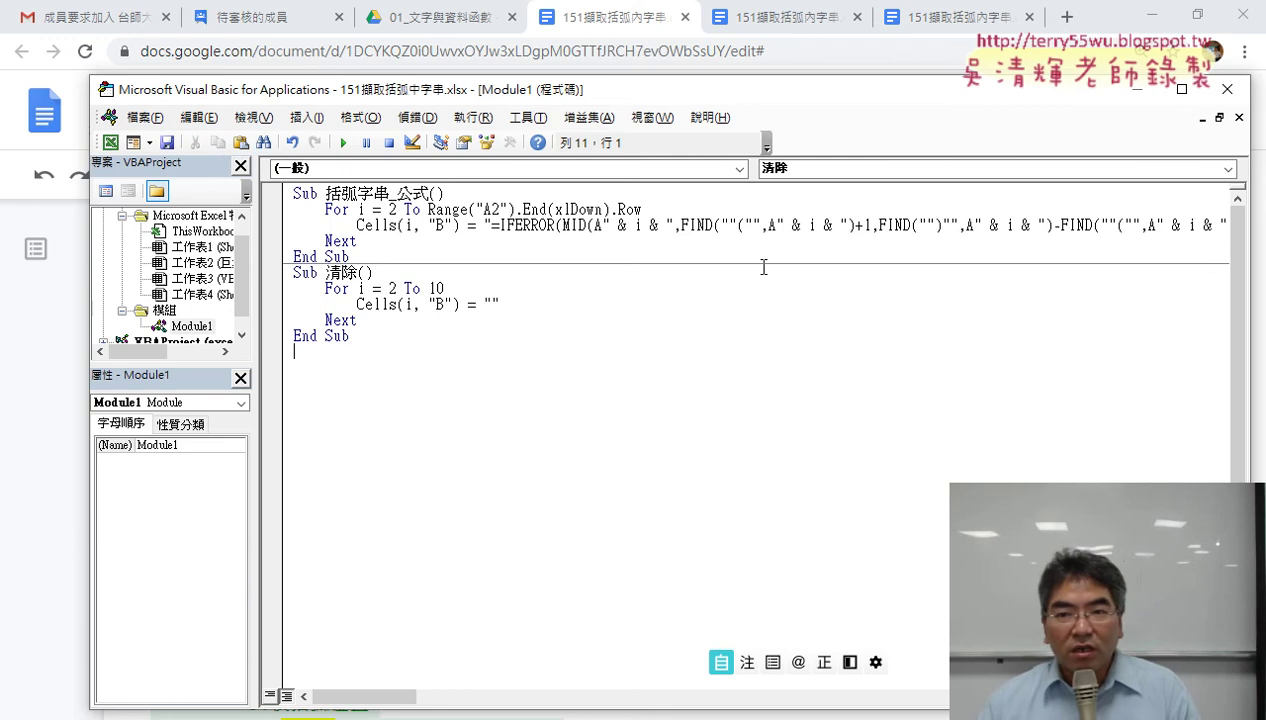
click(1146, 15)
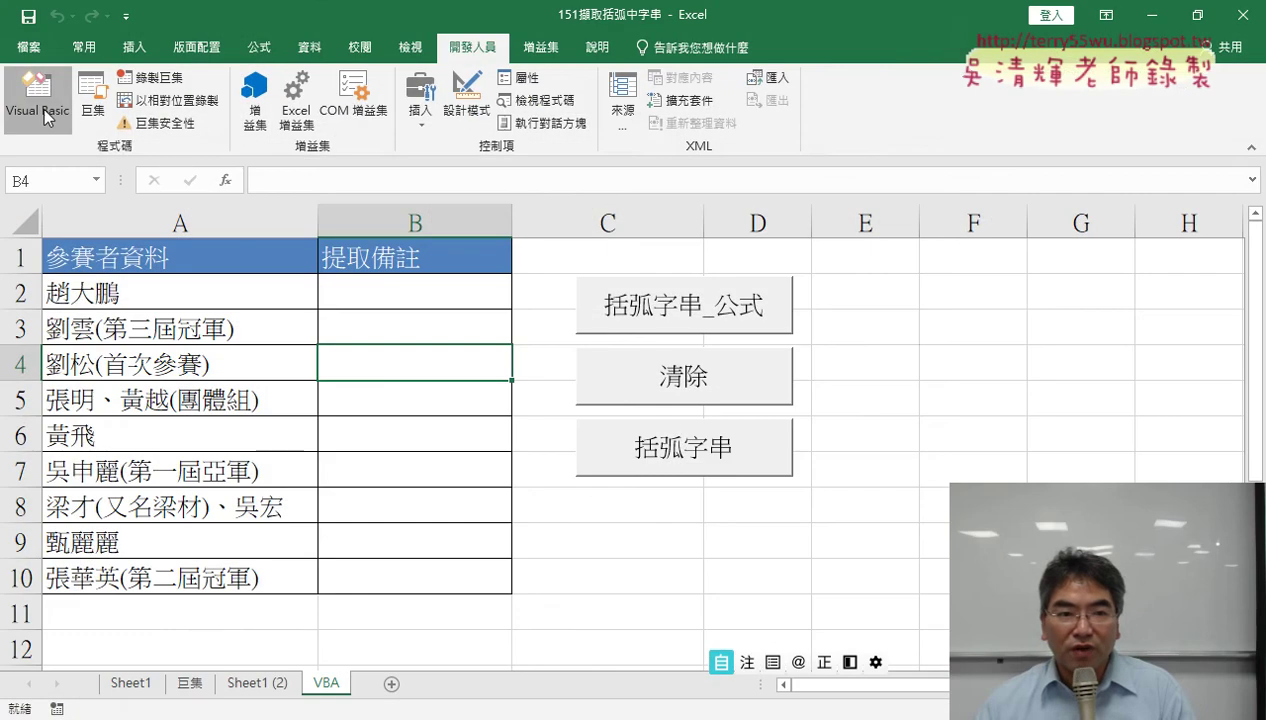
Place the VBA editor beside the sheet so columns A–B show, and highlight the 括弧字串_公式 macro.
click(37, 95)
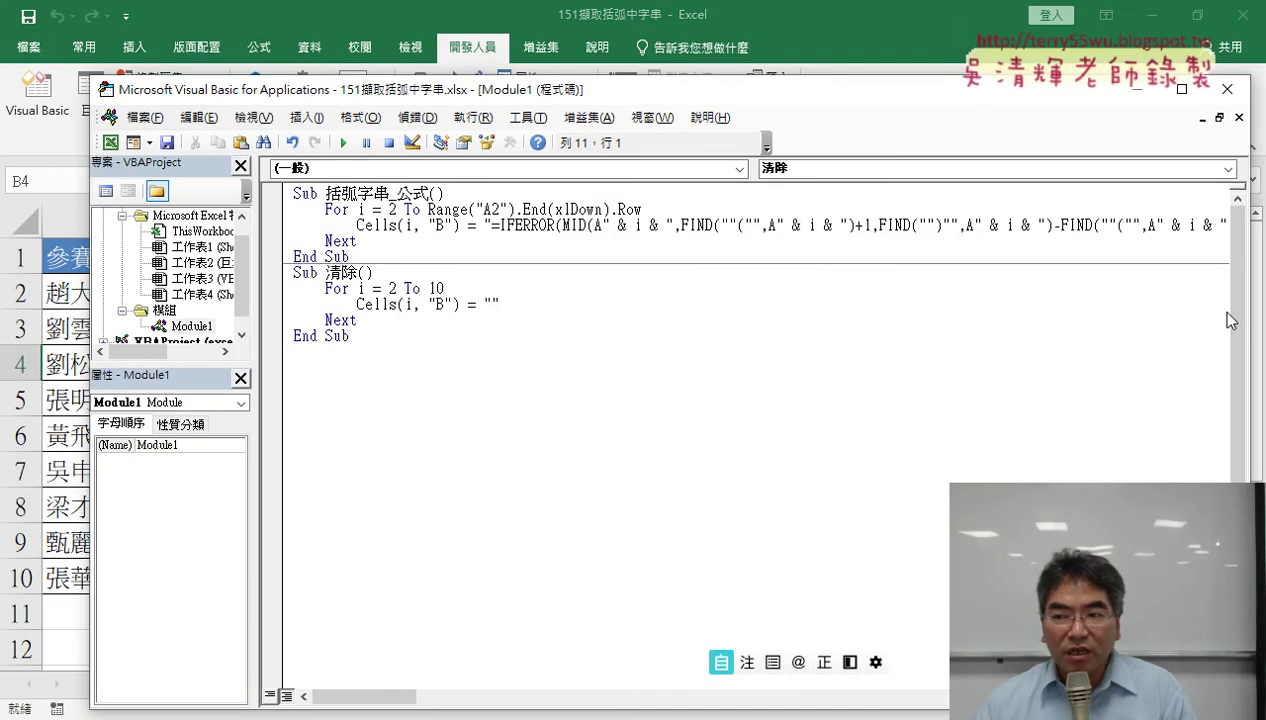
drag(1247, 312, 849, 305)
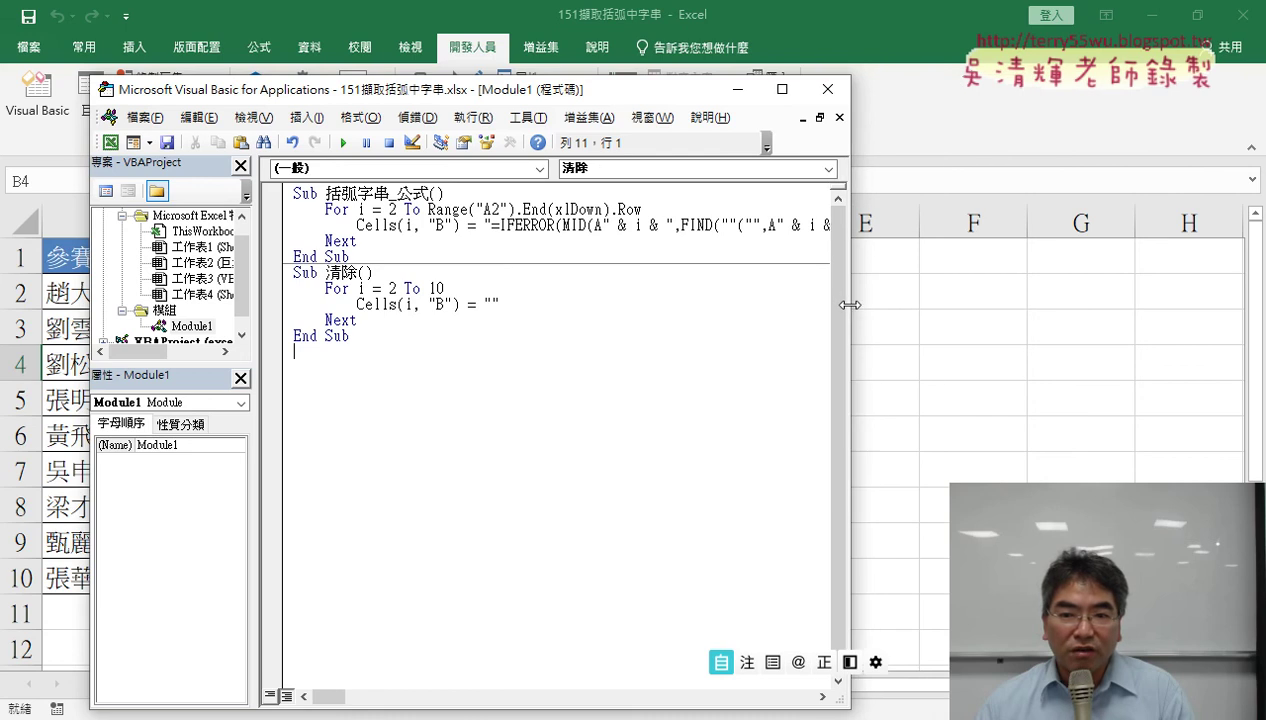
mouse_move(366, 99)
mouse_down()
mouse_move(835, 104)
mouse_move(776, 53)
mouse_up()
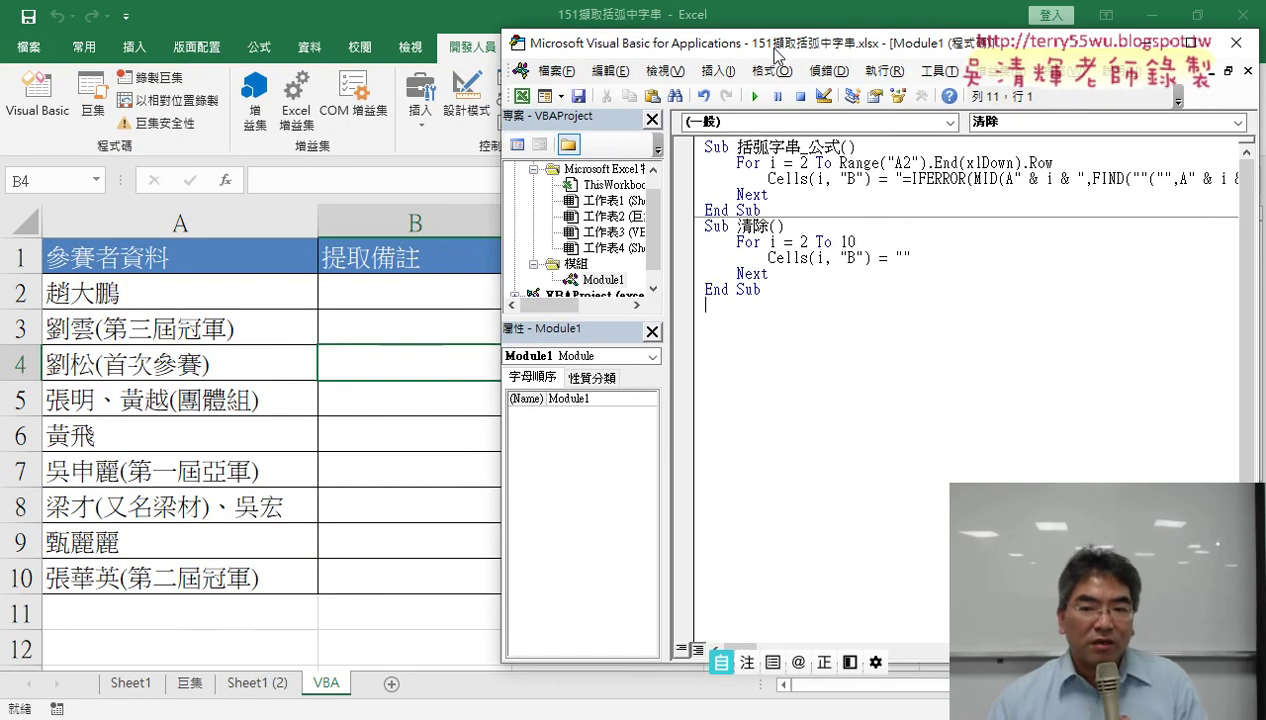
click(768, 194)
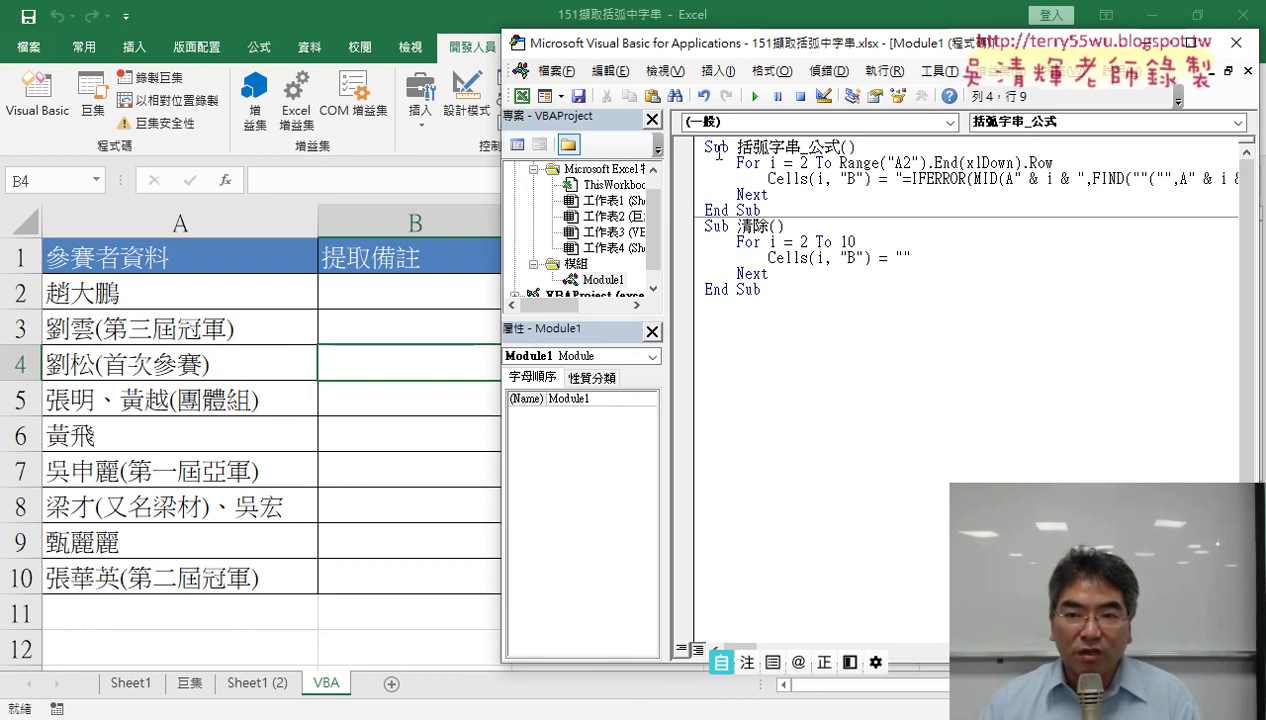
drag(718, 152, 760, 212)
Run 括弧字串_公式 to fill column B, clear it with 清除, then run 括弧字串_公式 again.
click(776, 164)
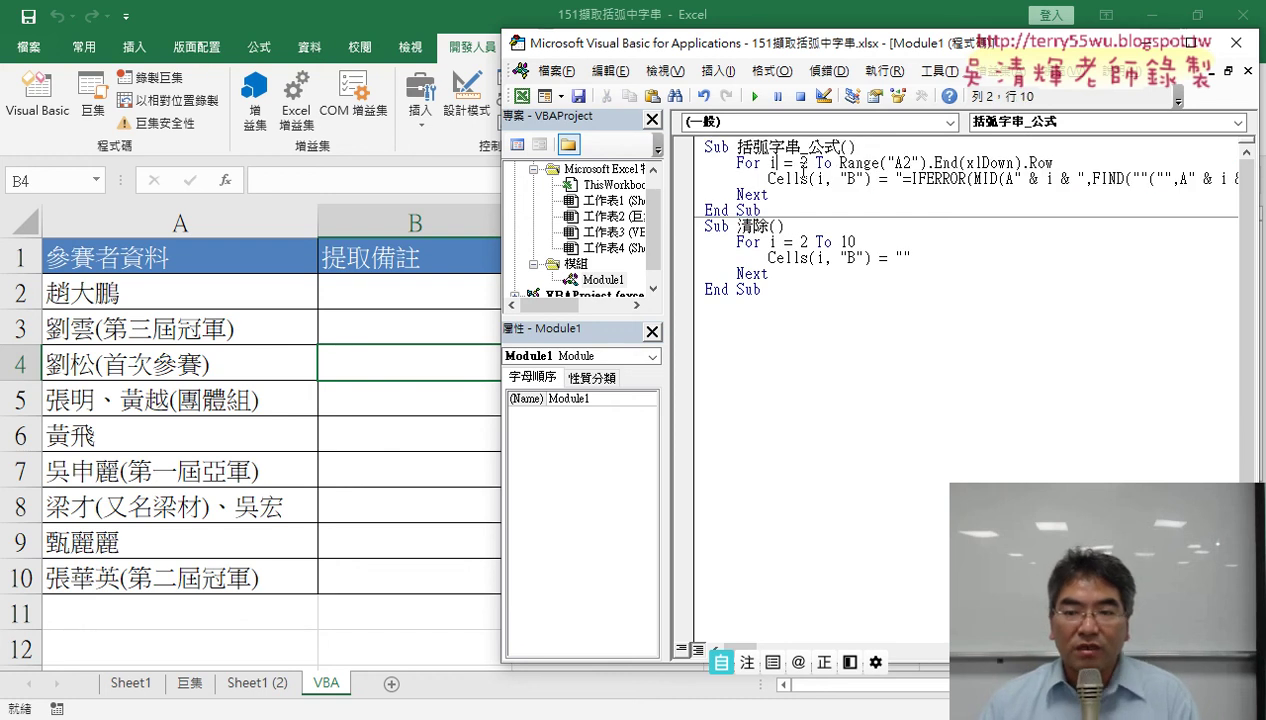
click(757, 97)
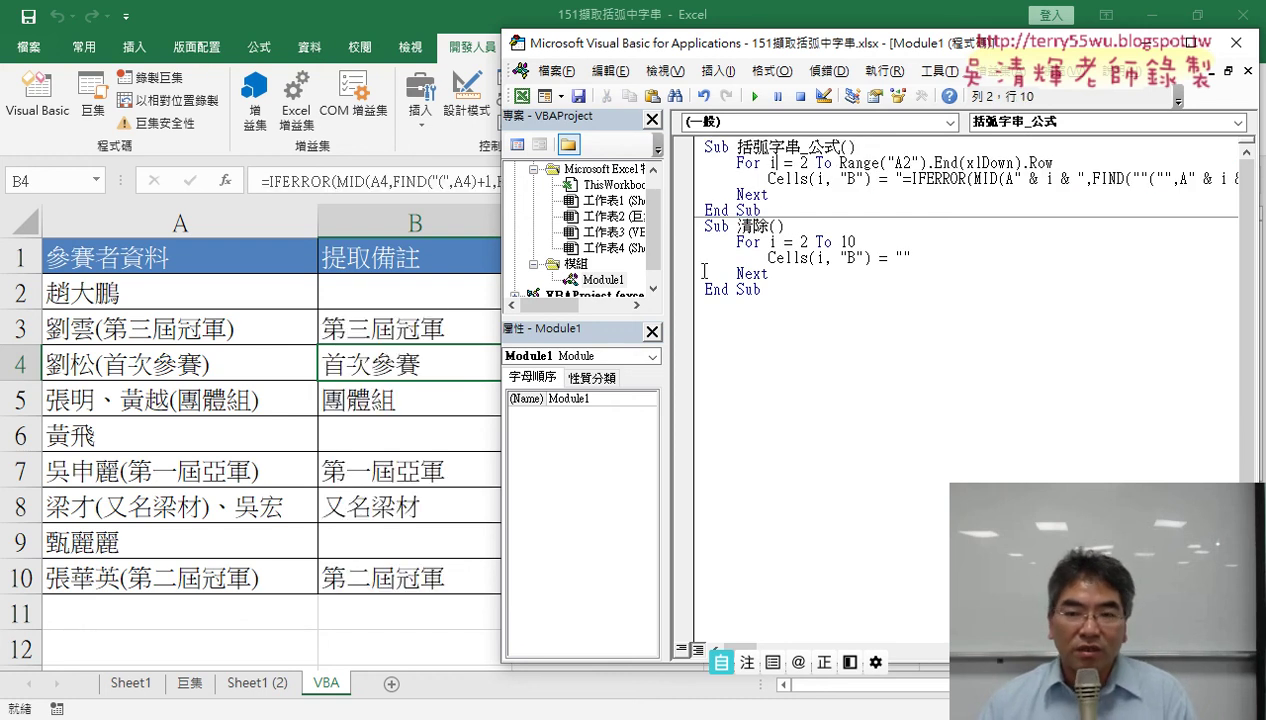
click(774, 259)
click(755, 97)
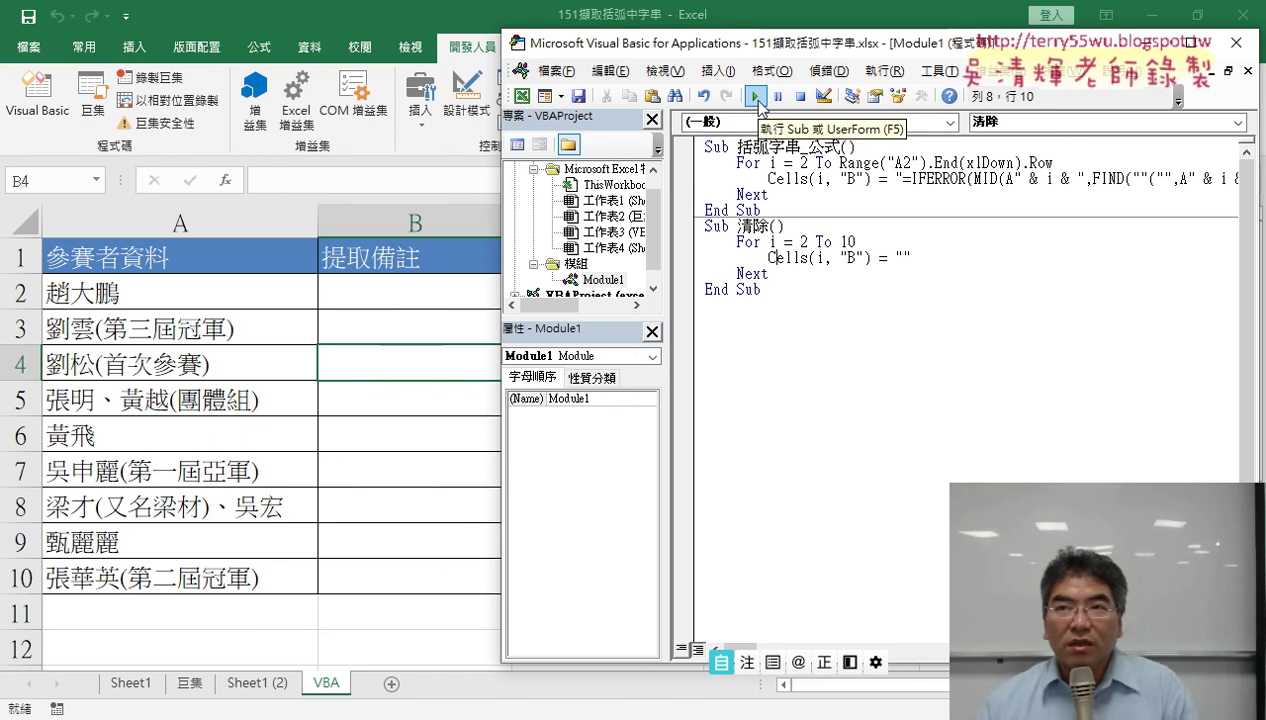
click(775, 195)
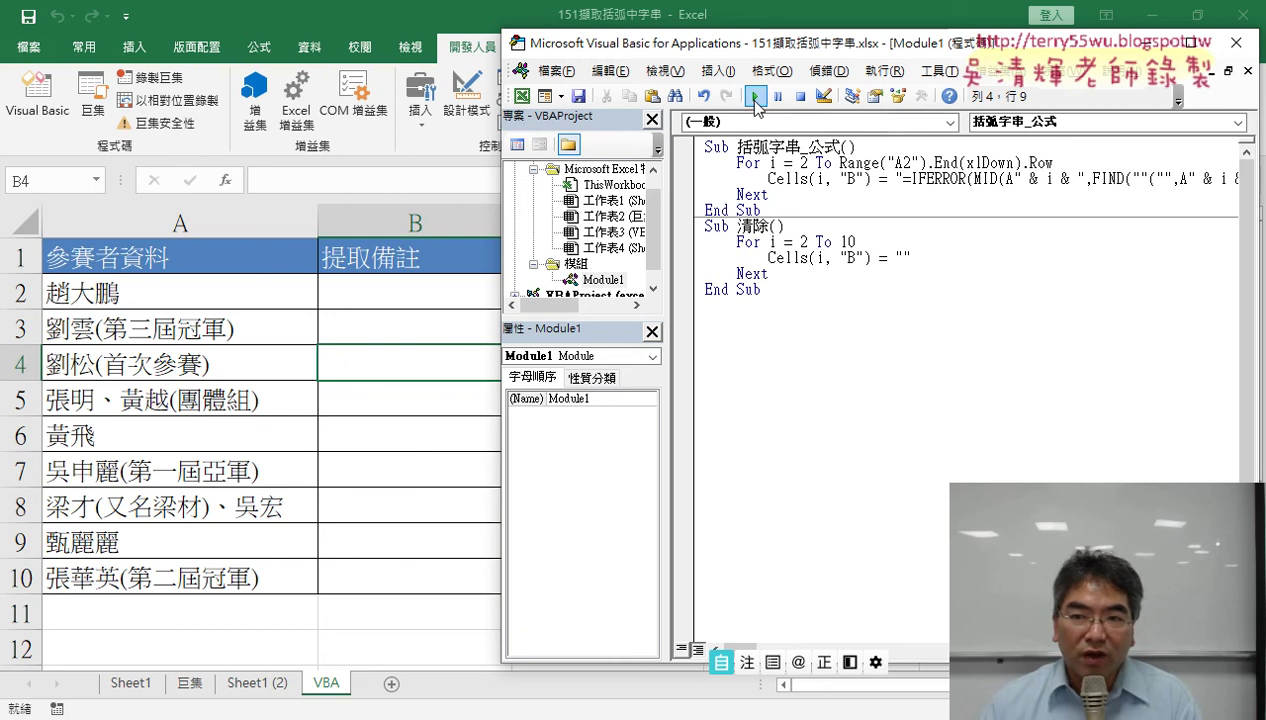
click(755, 97)
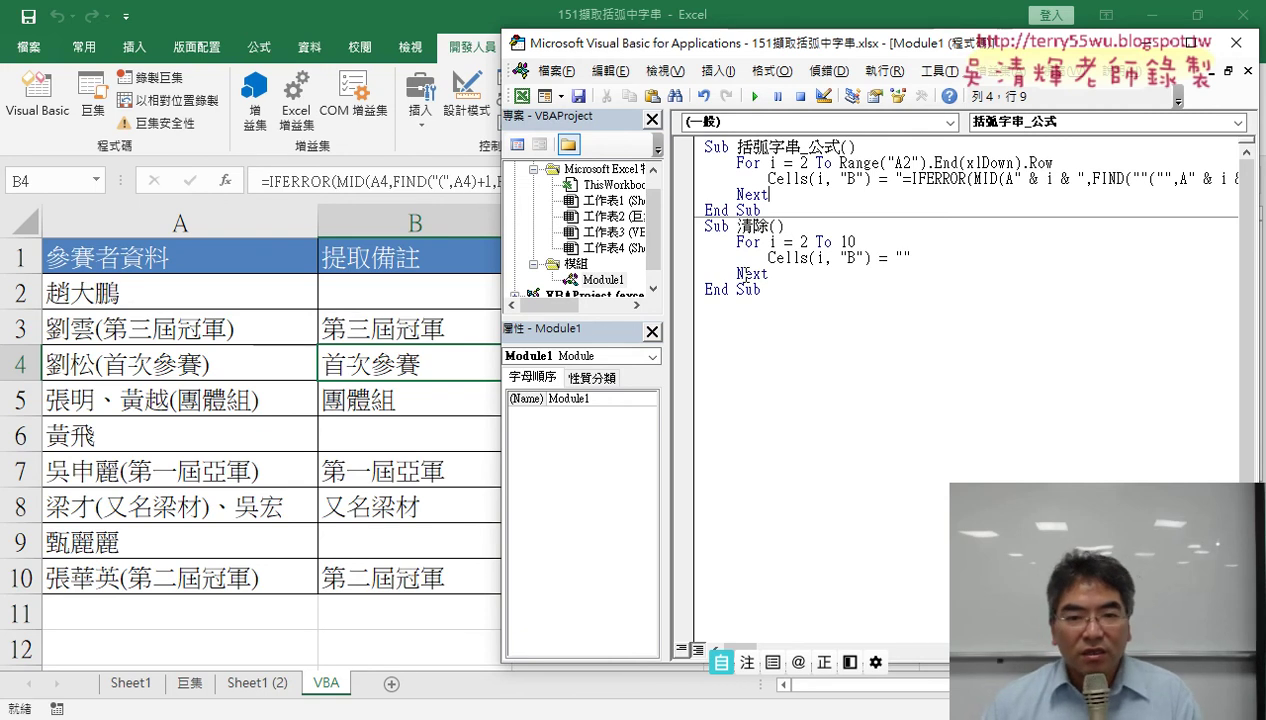
click(415, 300)
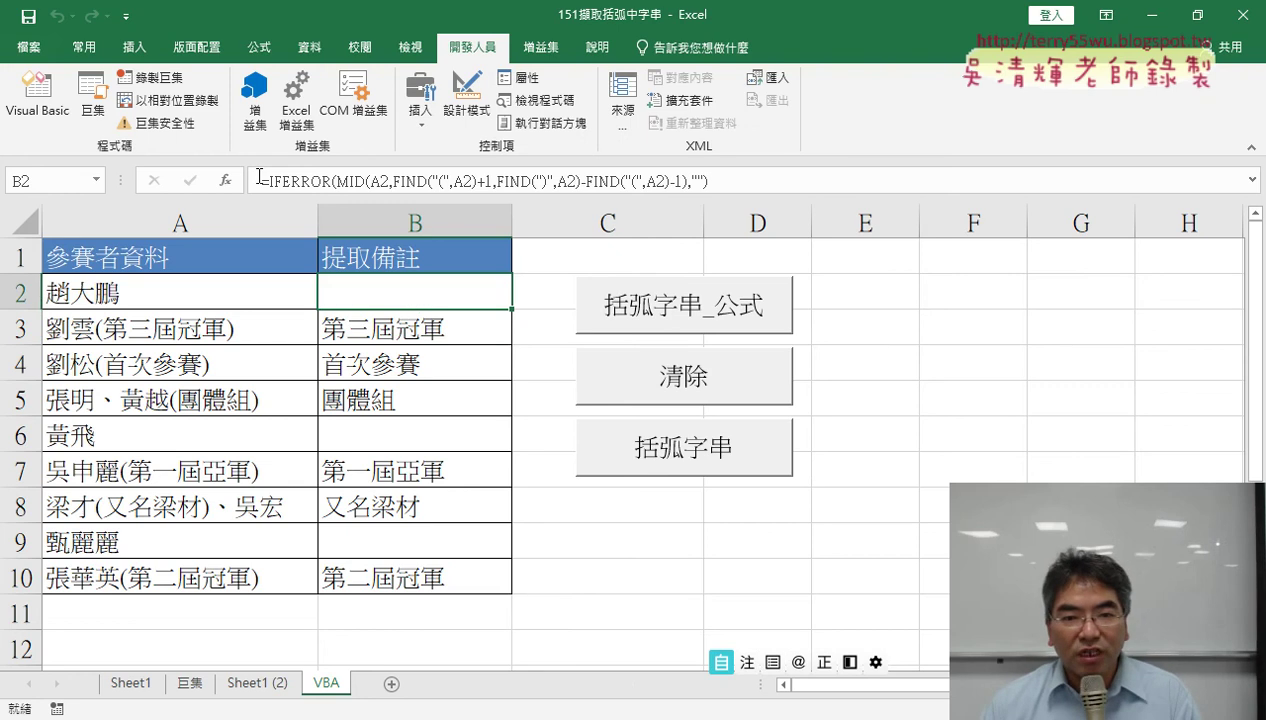
Examine B2's IFERROR formula in the formula bar, cancel without changes, and return to the VBA editor.
drag(258, 180, 710, 180)
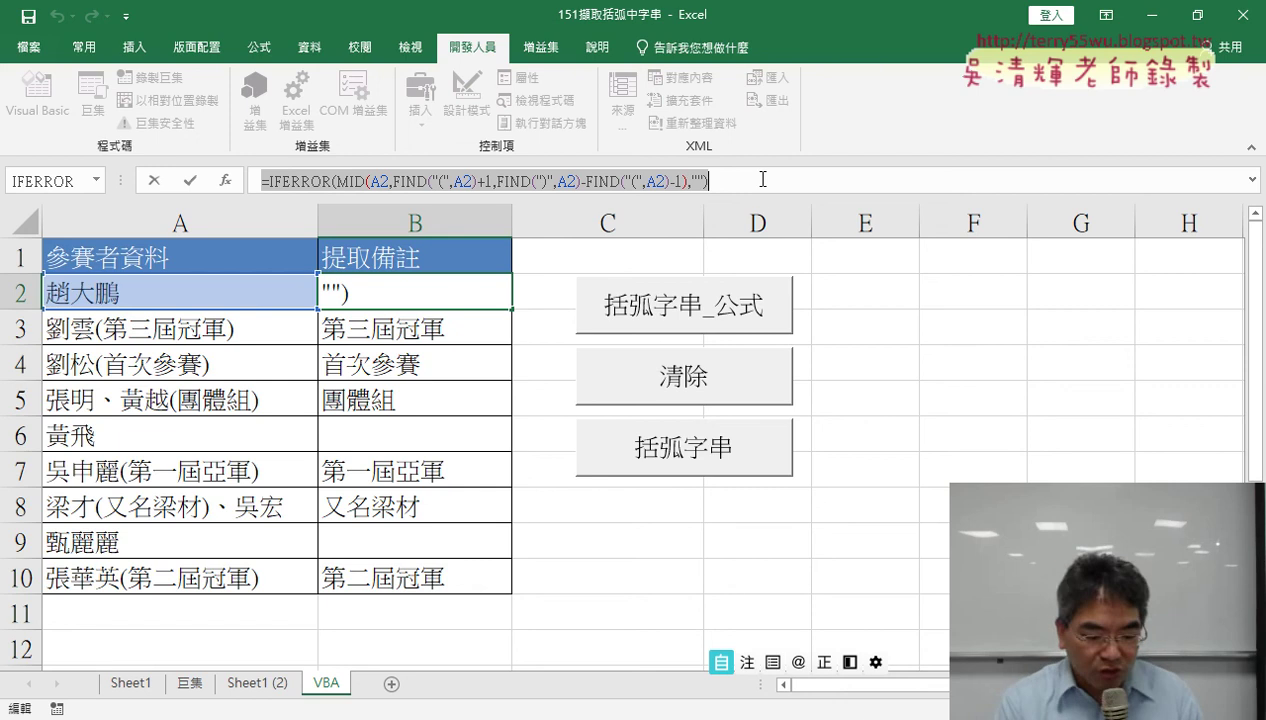
key(shift)
mouse_move(708, 198)
mouse_down()
mouse_move(692, 146)
mouse_move(437, 290)
mouse_move(430, 315)
mouse_up()
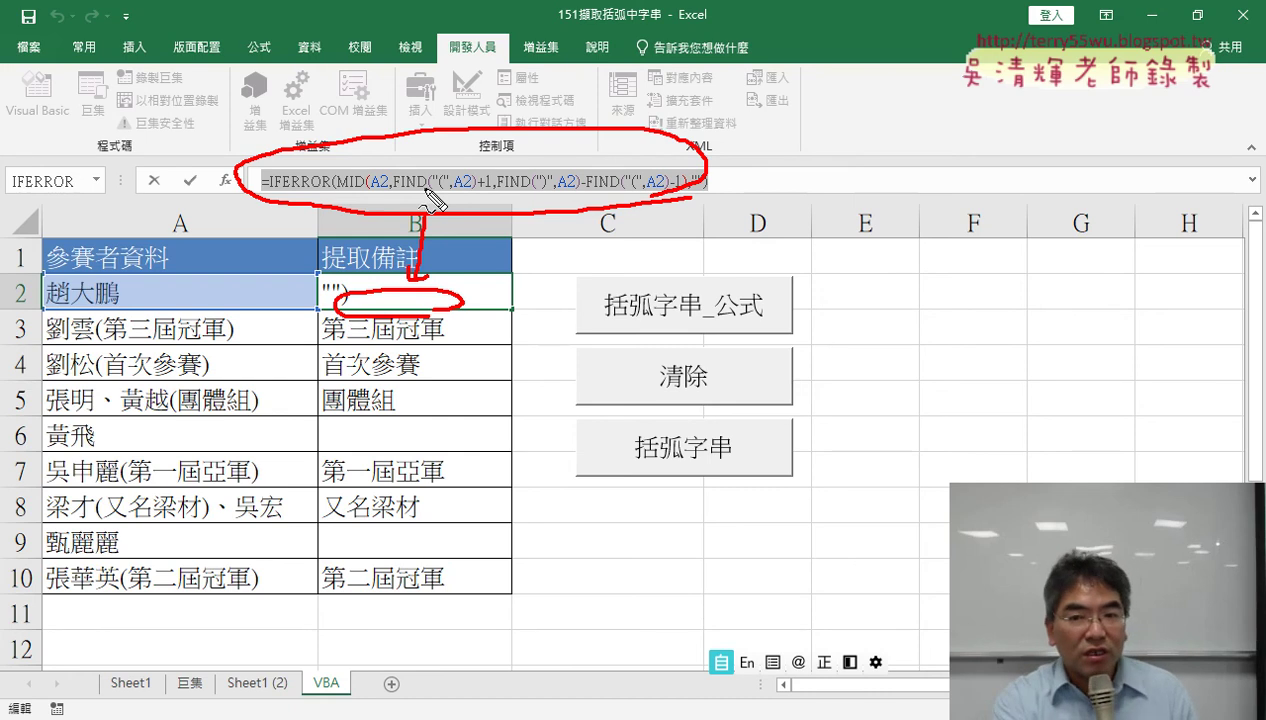
key(Escape)
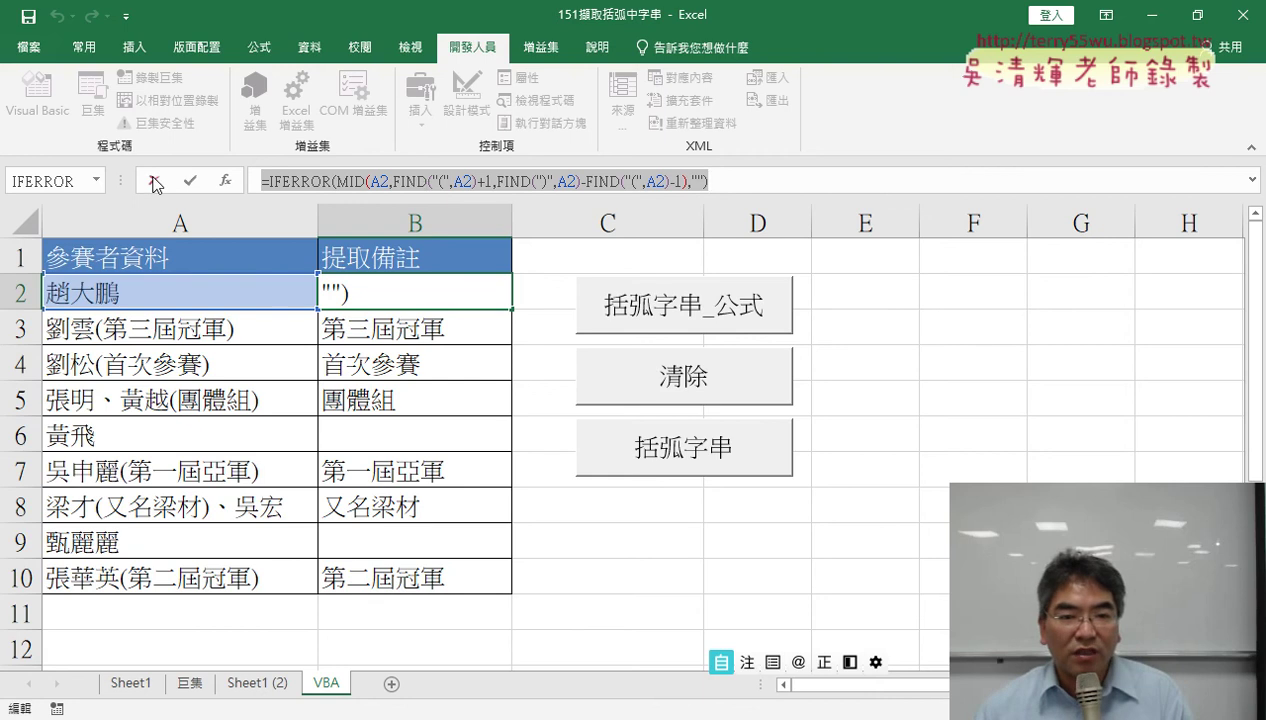
click(155, 183)
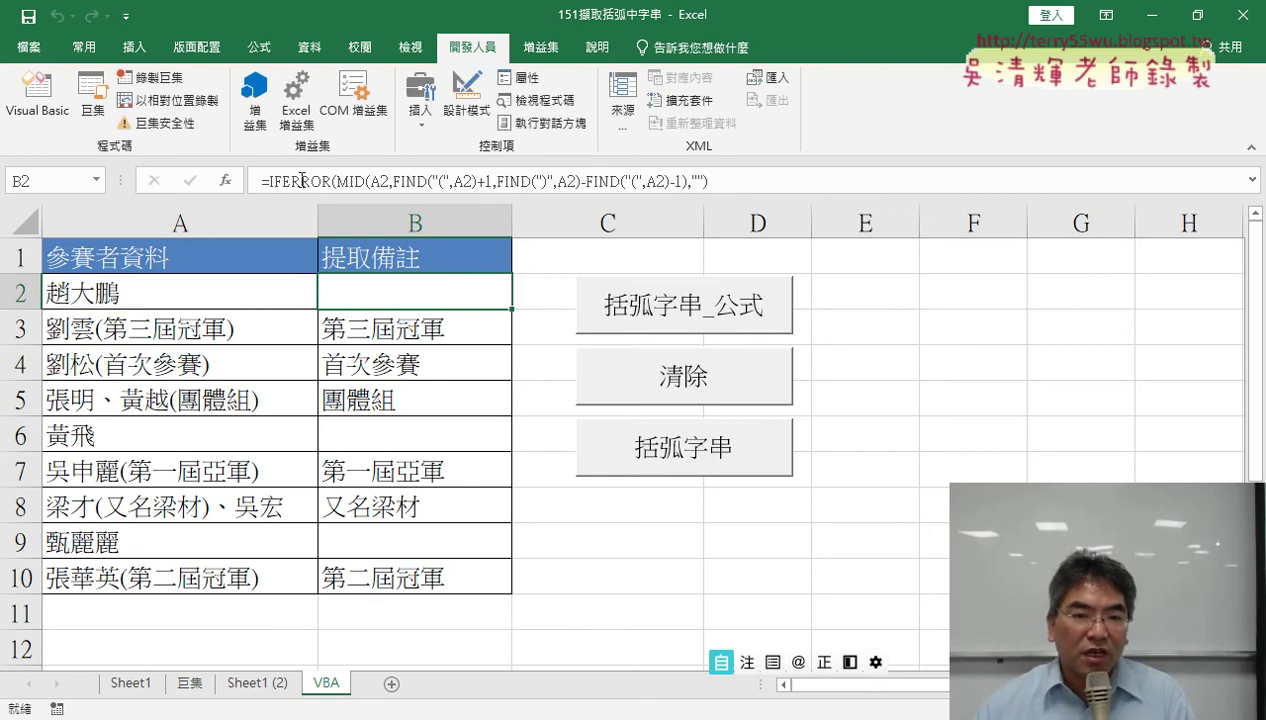
drag(260, 180, 728, 180)
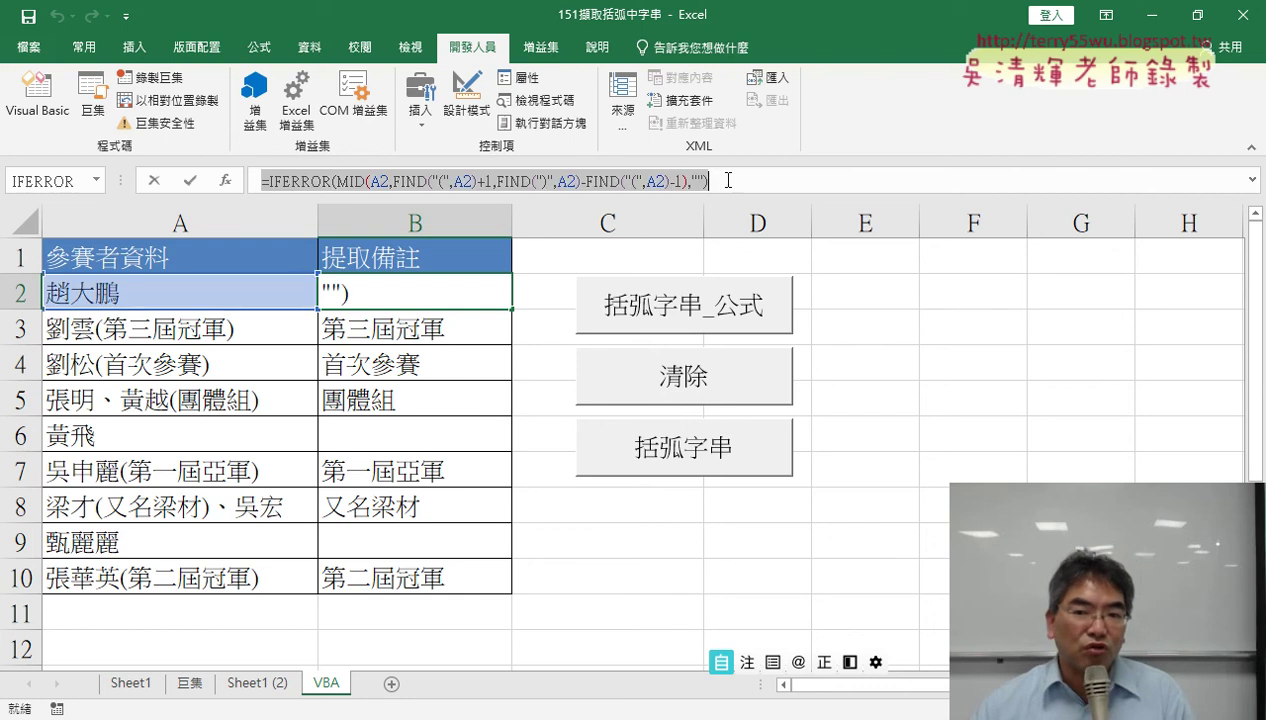
click(153, 181)
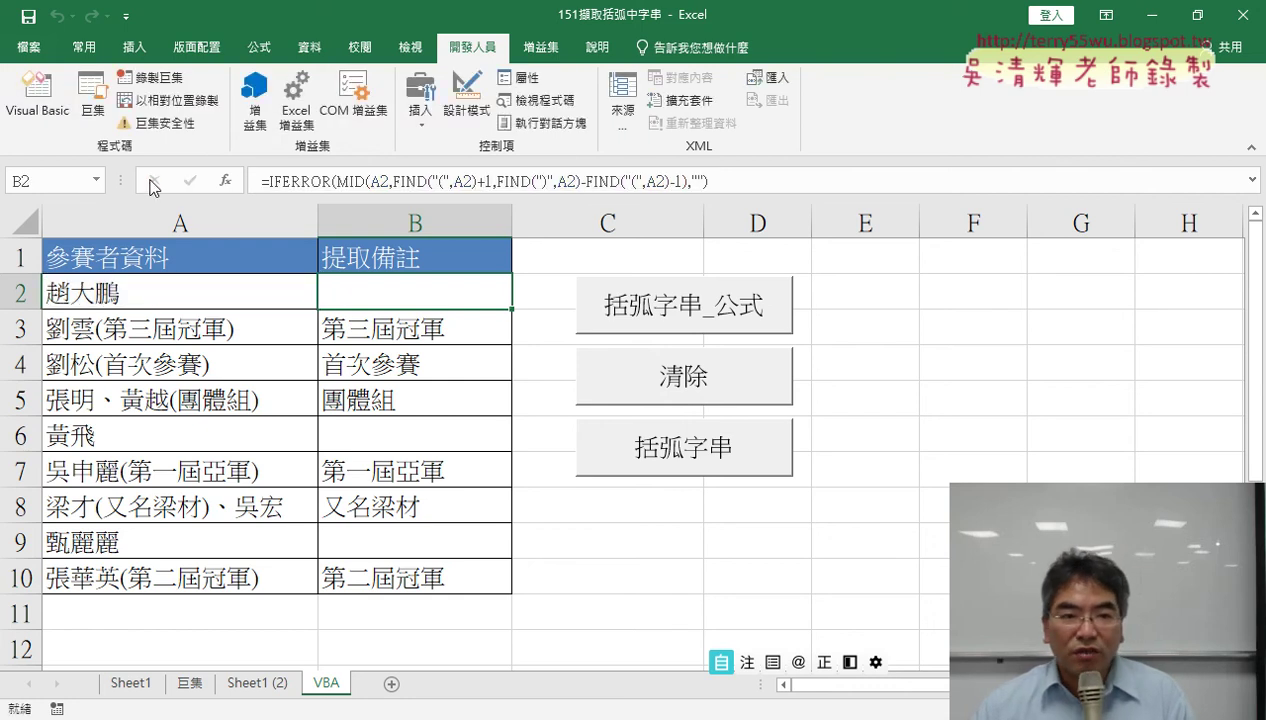
click(37, 95)
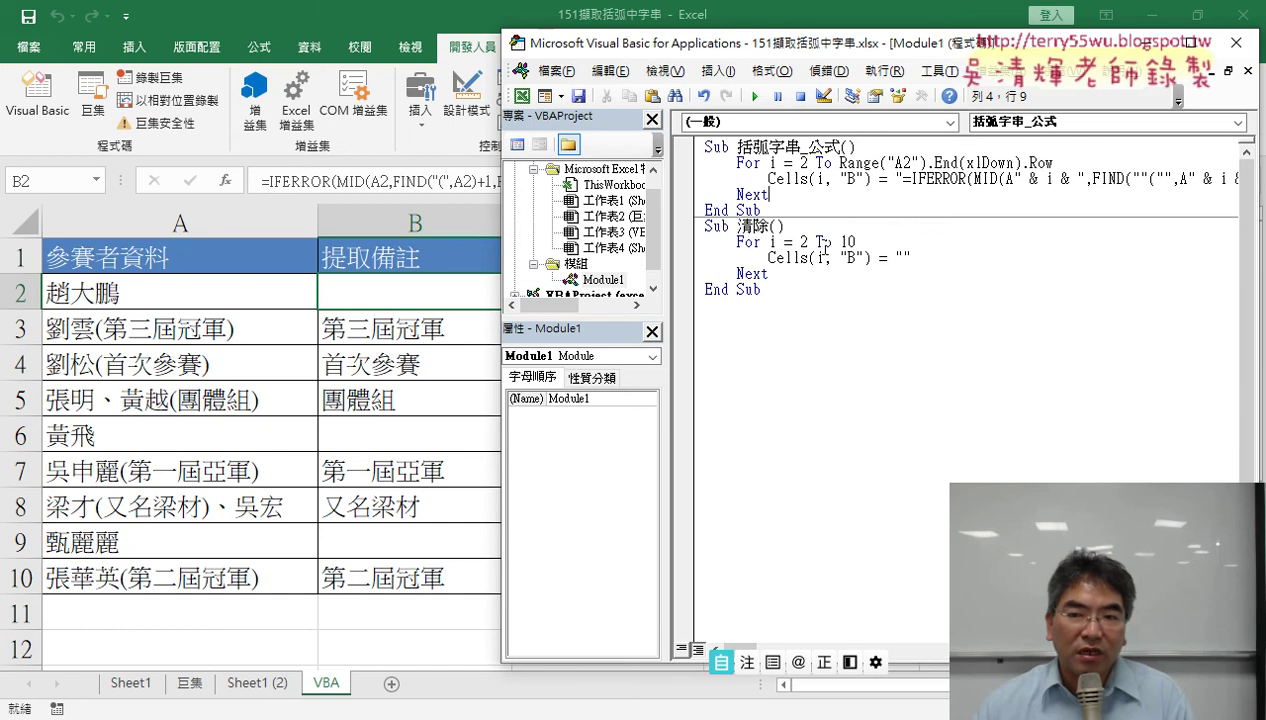
Replace Range("A2").End(xlDown).Row with 10 so the 括弧字串_公式 loop runs For i = 2 To 10.
drag(760, 43, 1038, 43)
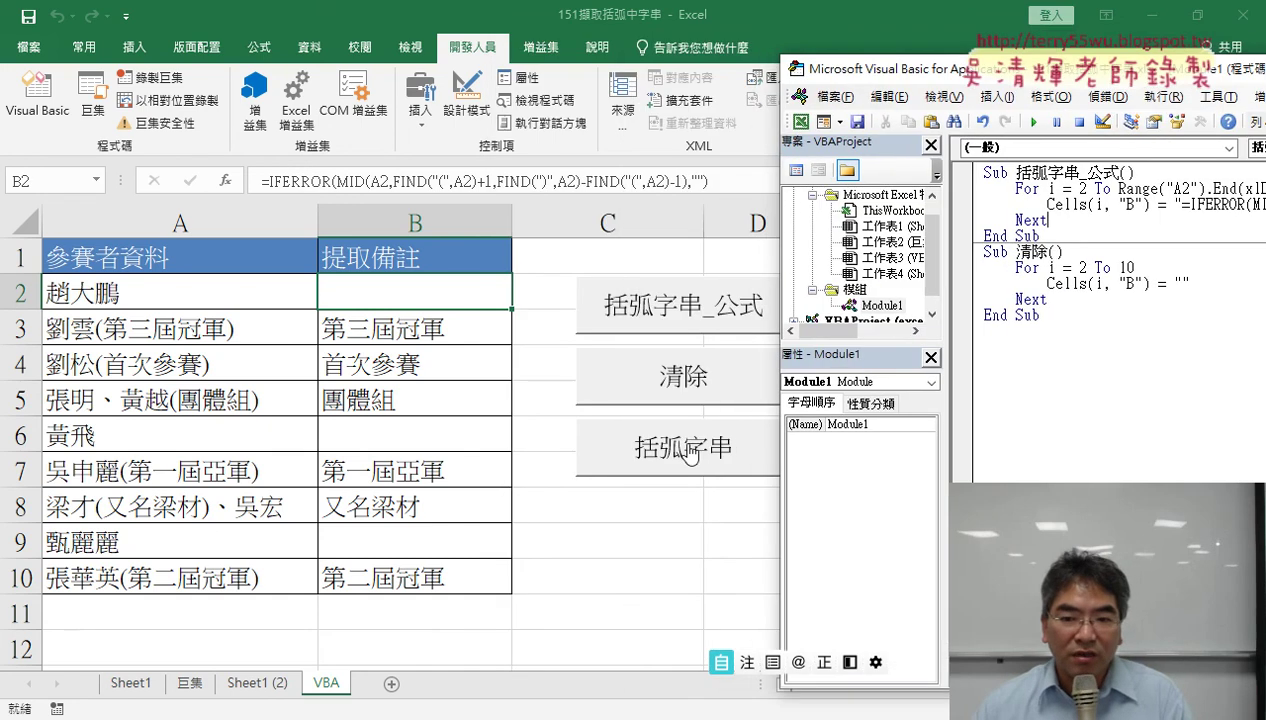
drag(884, 84, 430, 57)
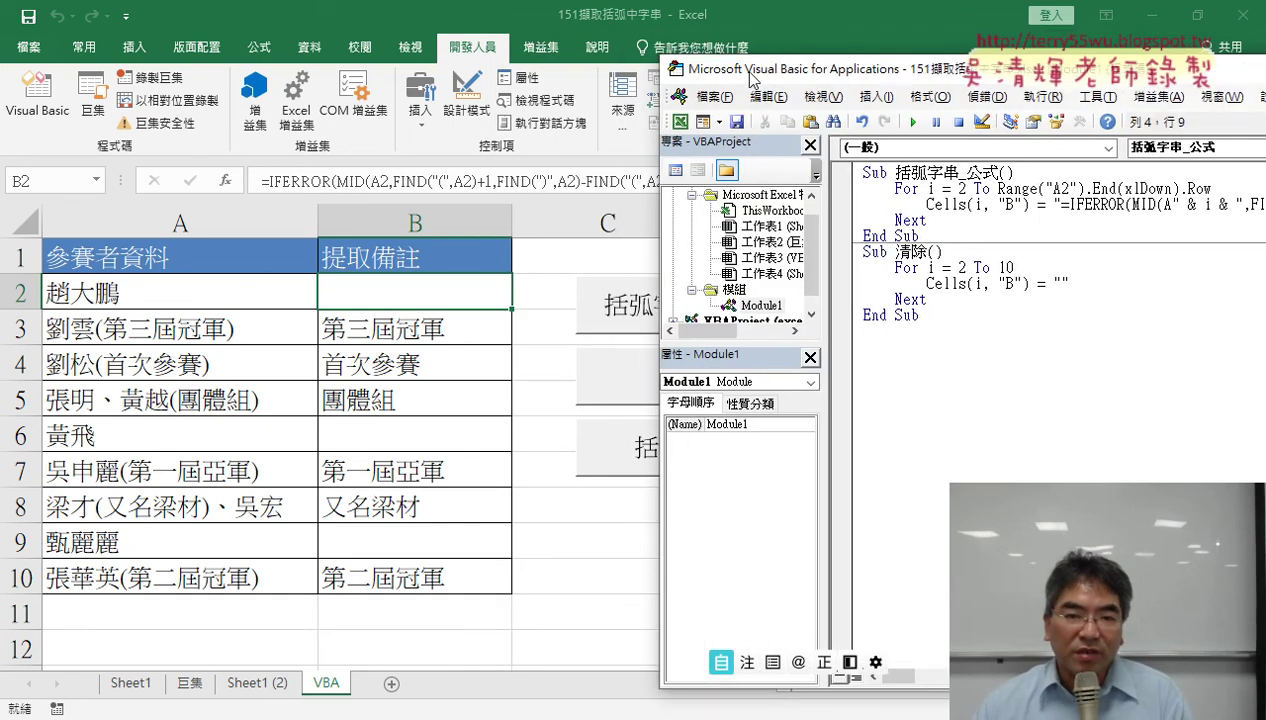
drag(530, 148, 618, 148)
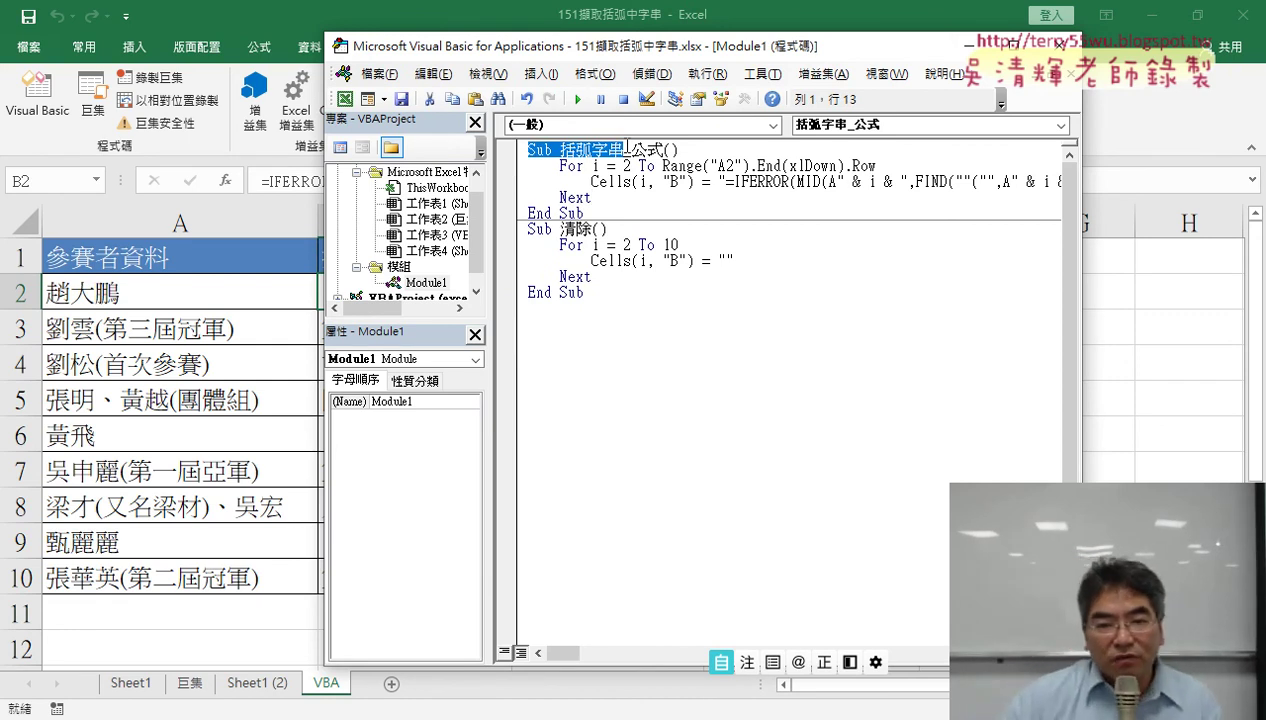
drag(627, 148, 600, 213)
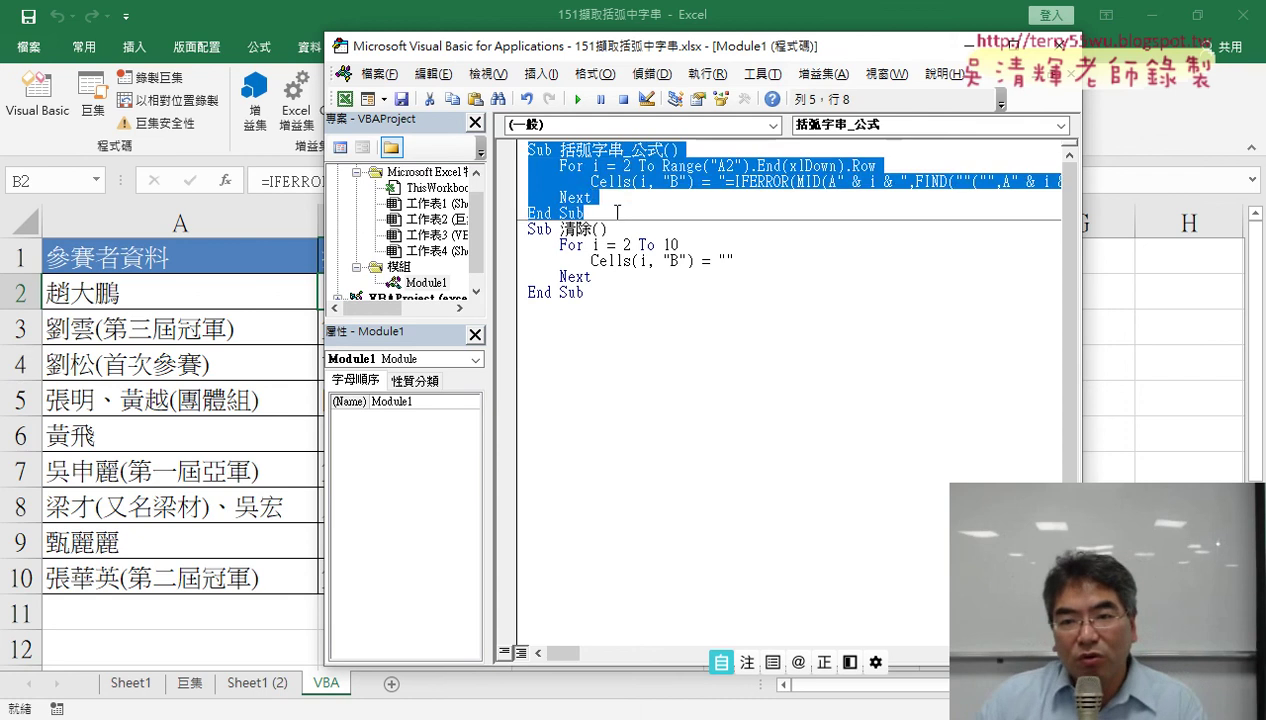
click(600, 213)
drag(662, 165, 890, 164)
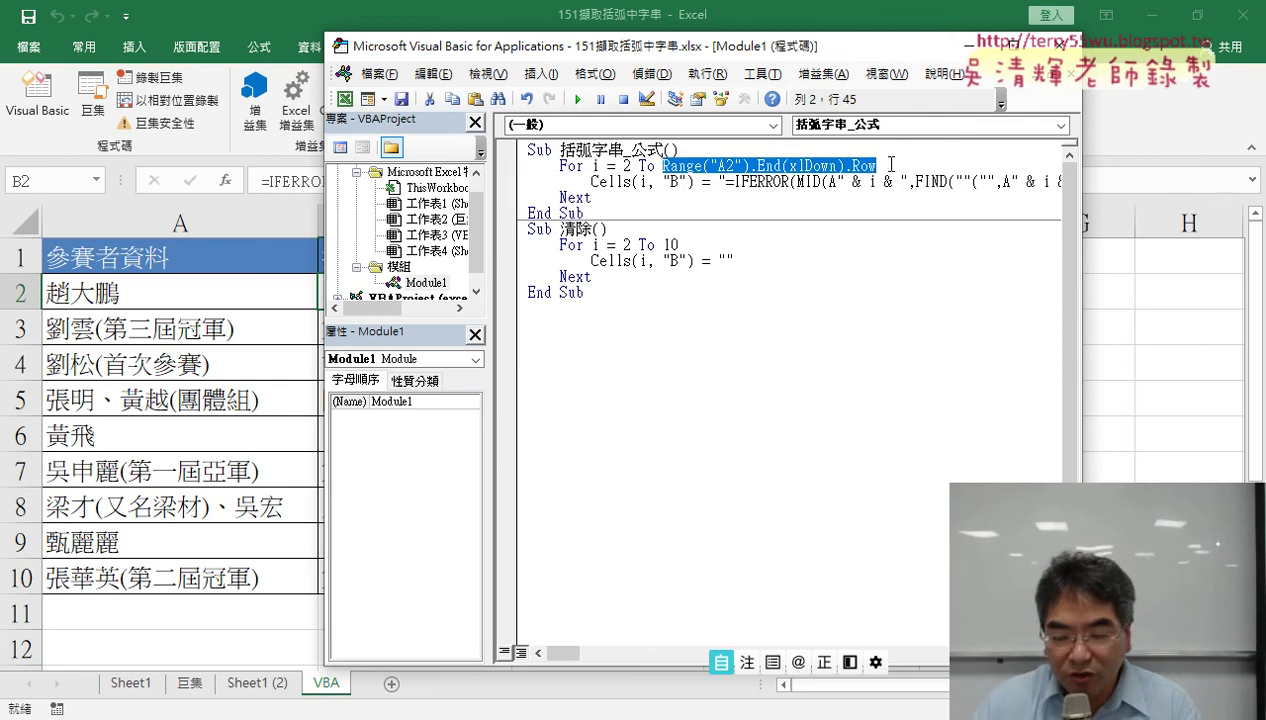
text(10)
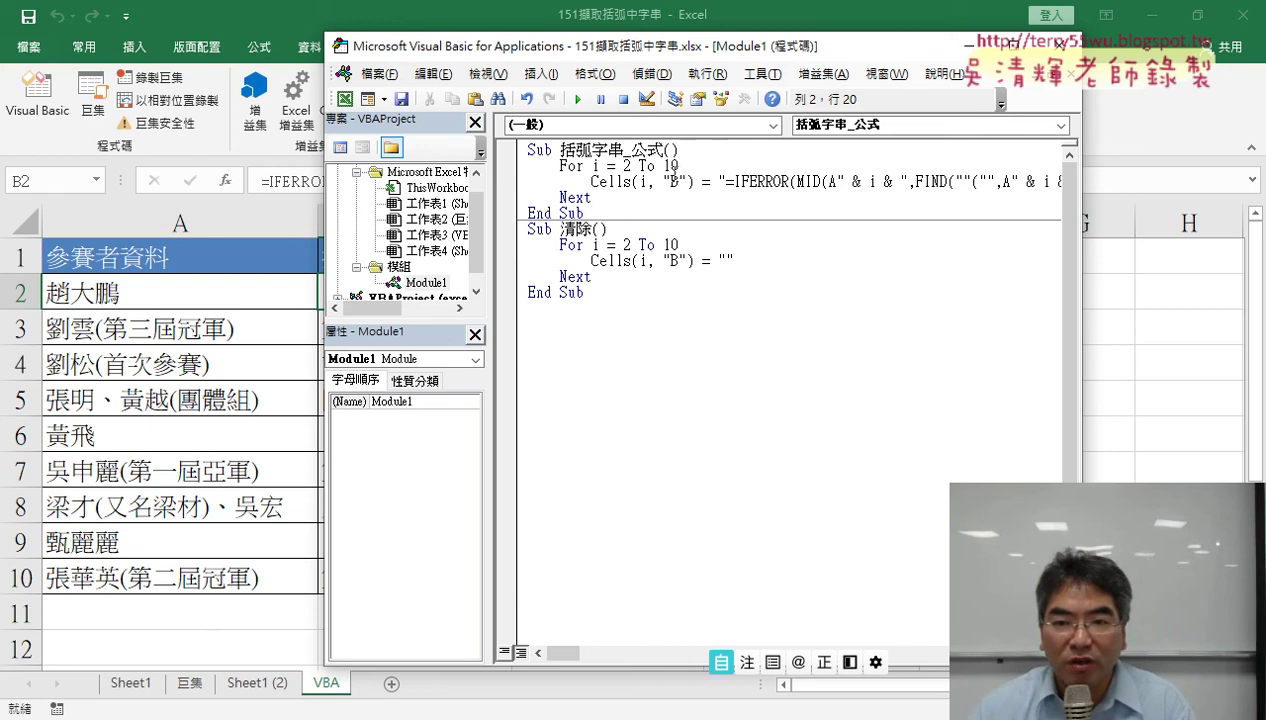
drag(603, 208, 528, 150)
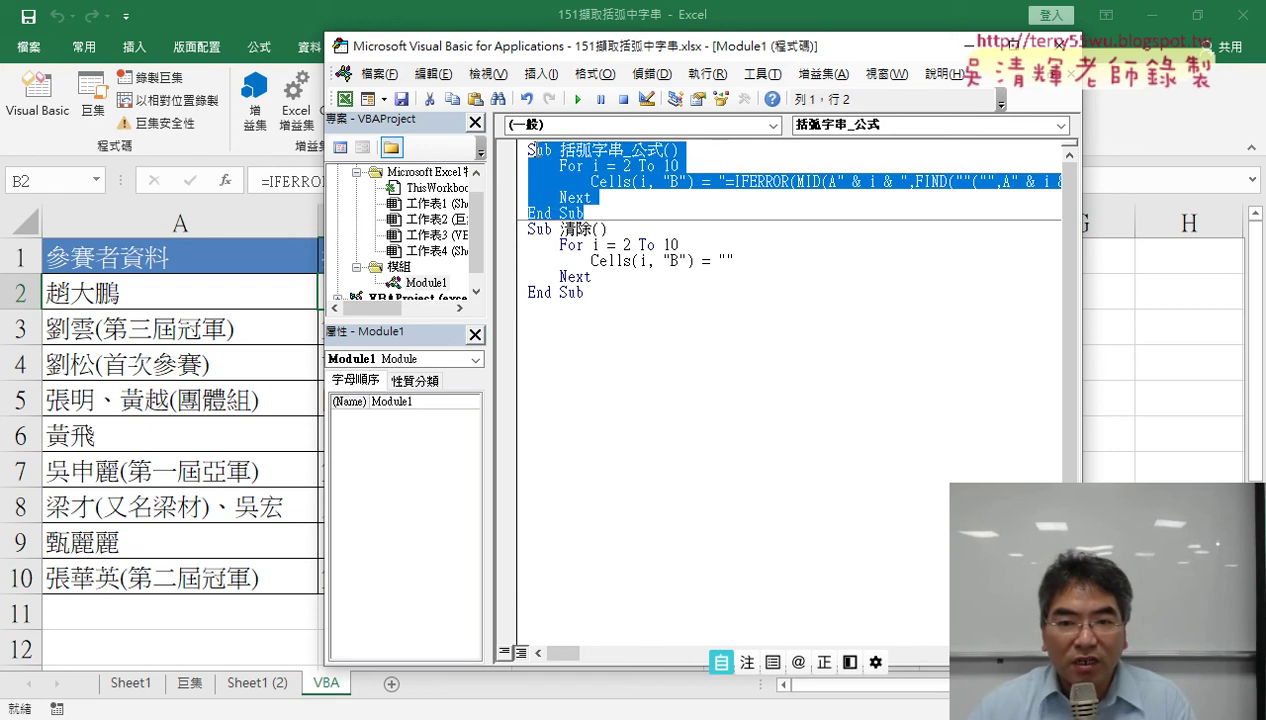
Copy the 括弧字串_公式 procedure below 清除 and rename the copy to 括弧字串.
right_click(566, 162)
click(612, 196)
click(570, 323)
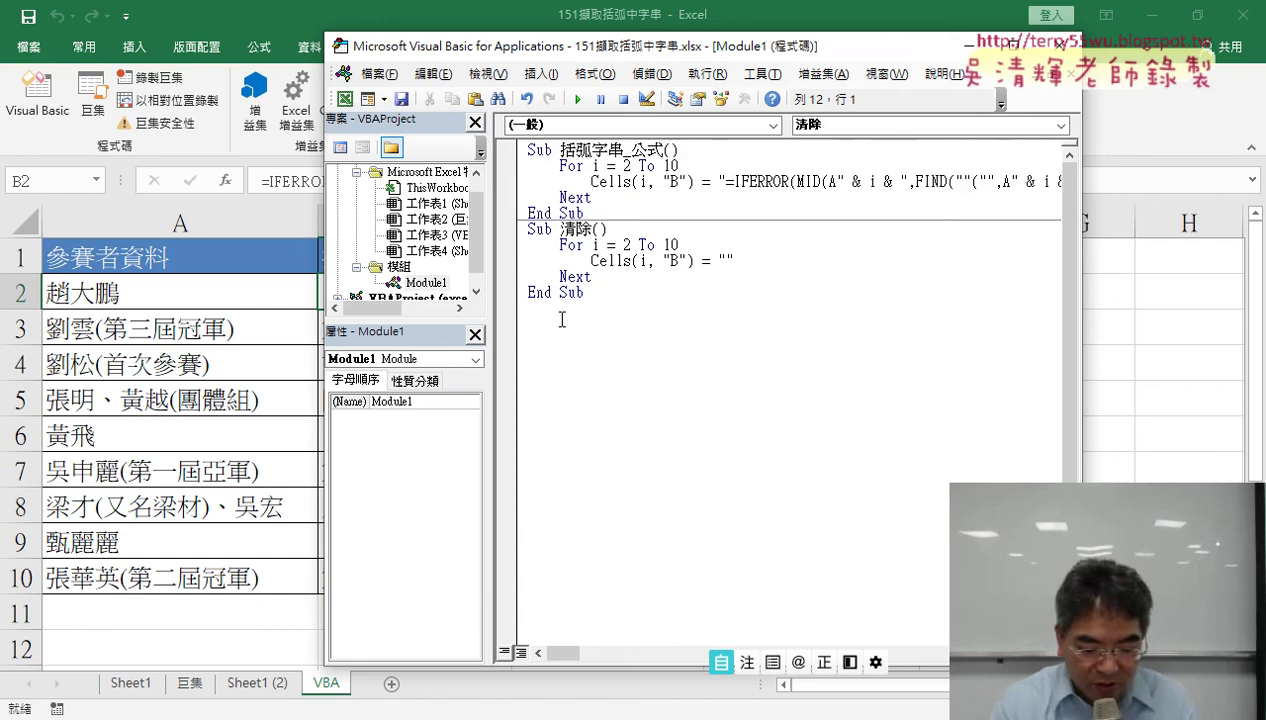
key(ctrl+v)
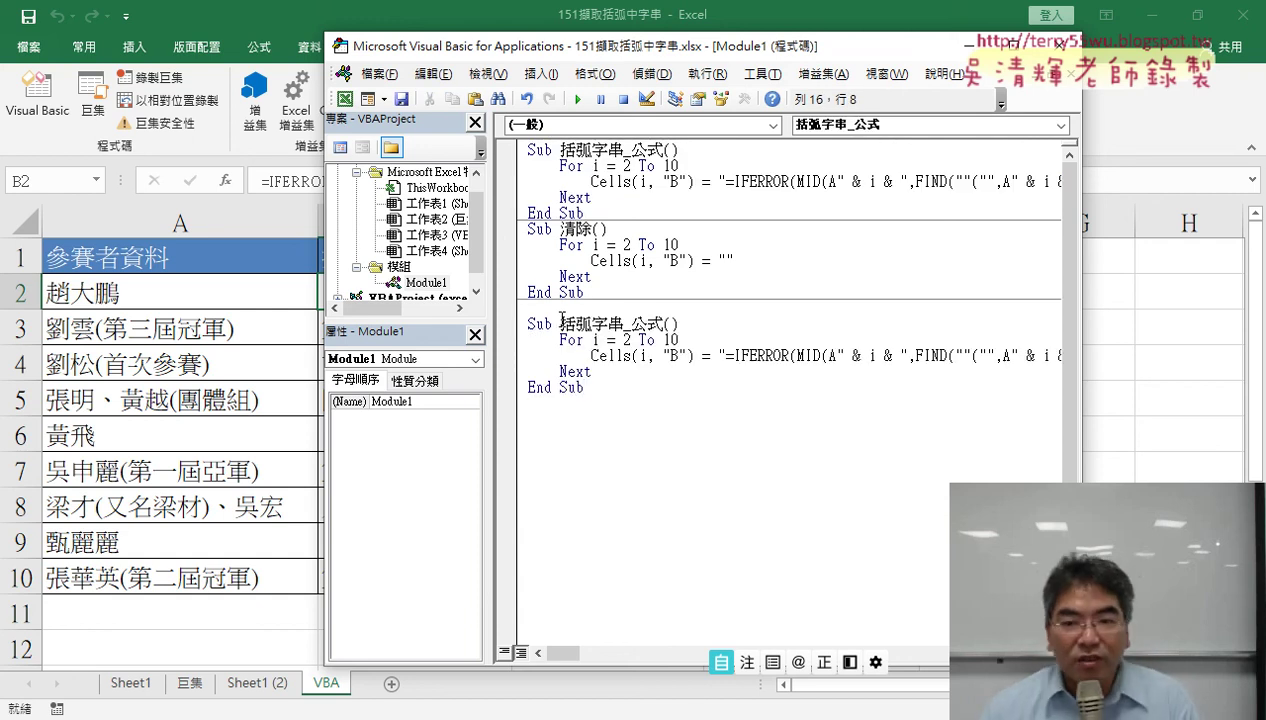
drag(625, 326, 655, 327)
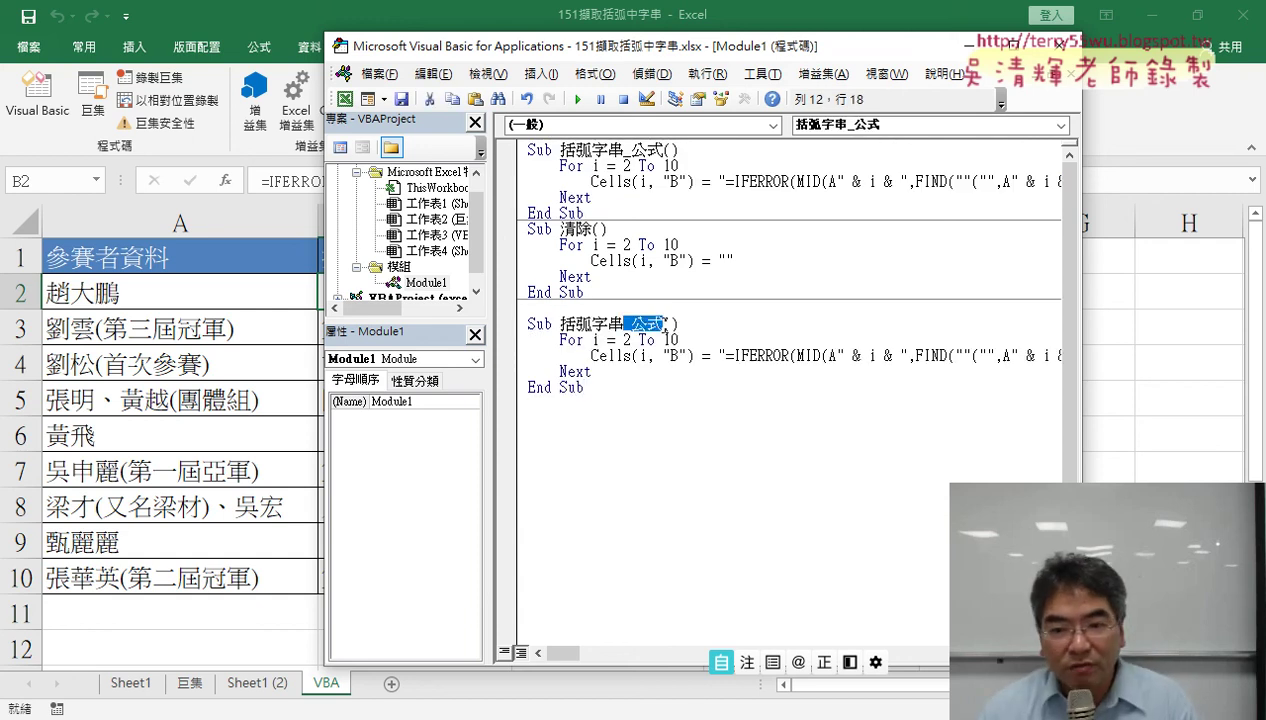
key(Delete)
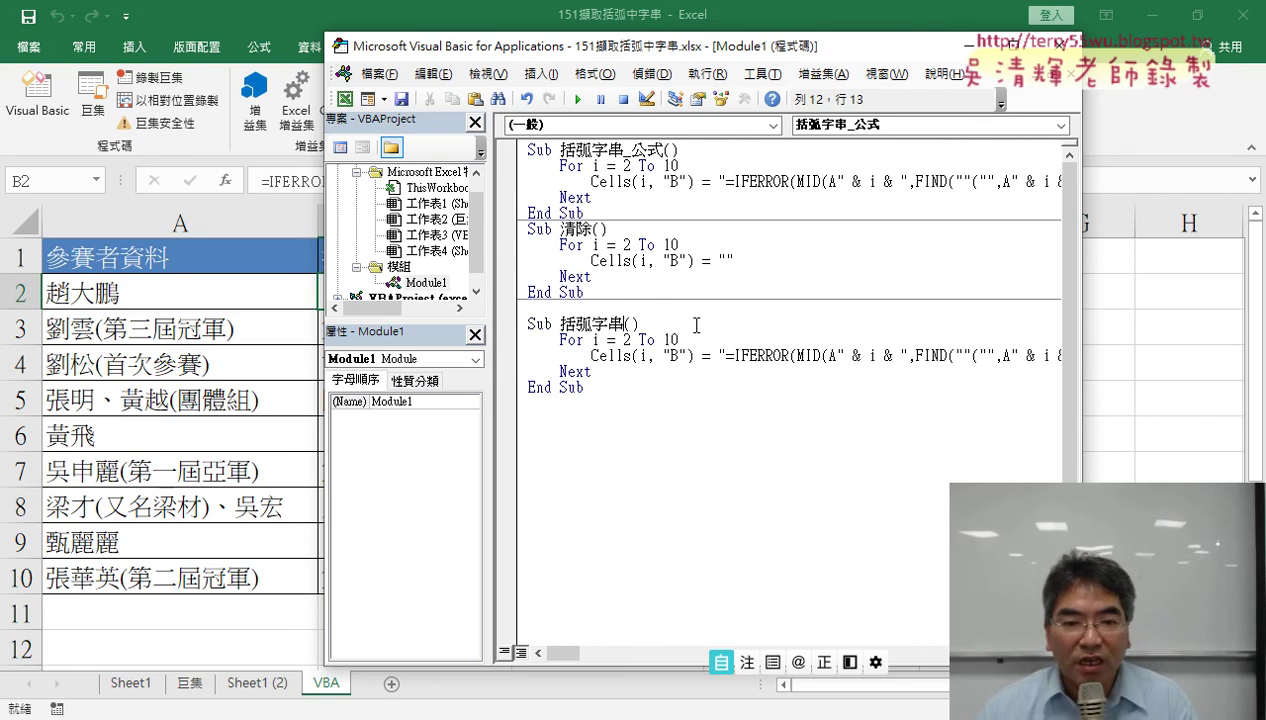
Set the copy's loop to write Cells(i, "B") = "" and add a blank line after For.
drag(640, 46, 746, 51)
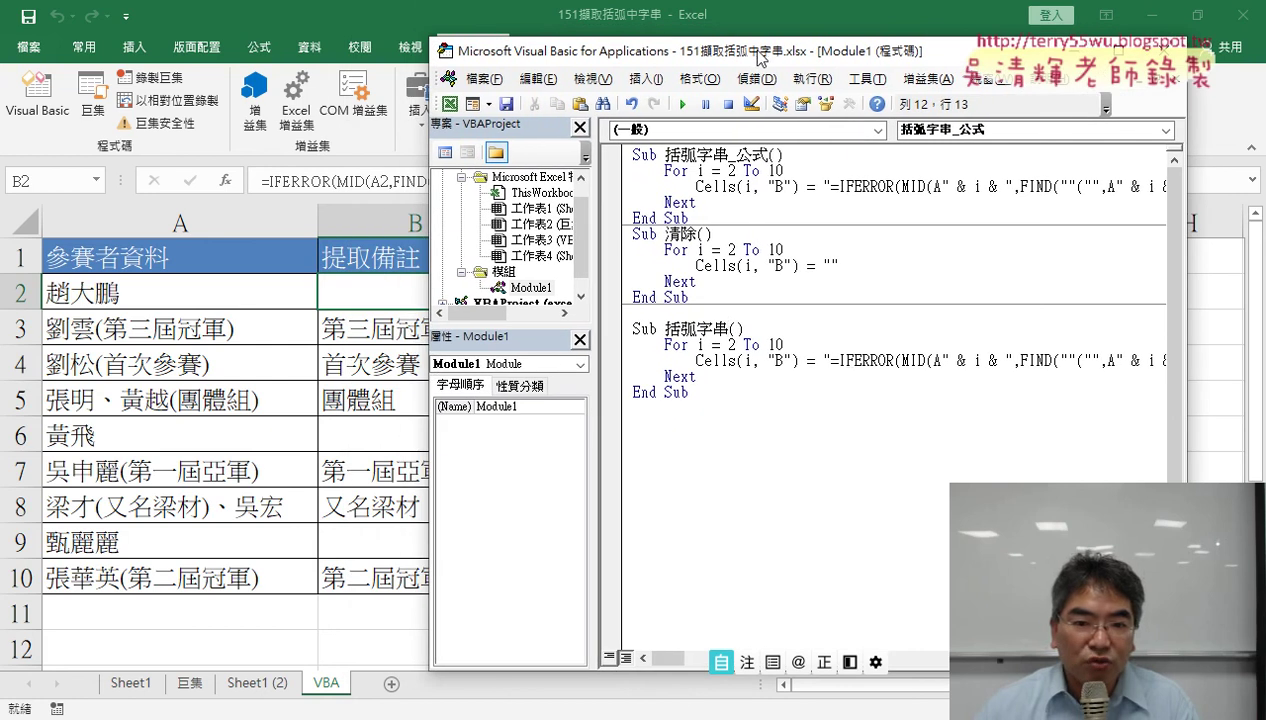
click(825, 360)
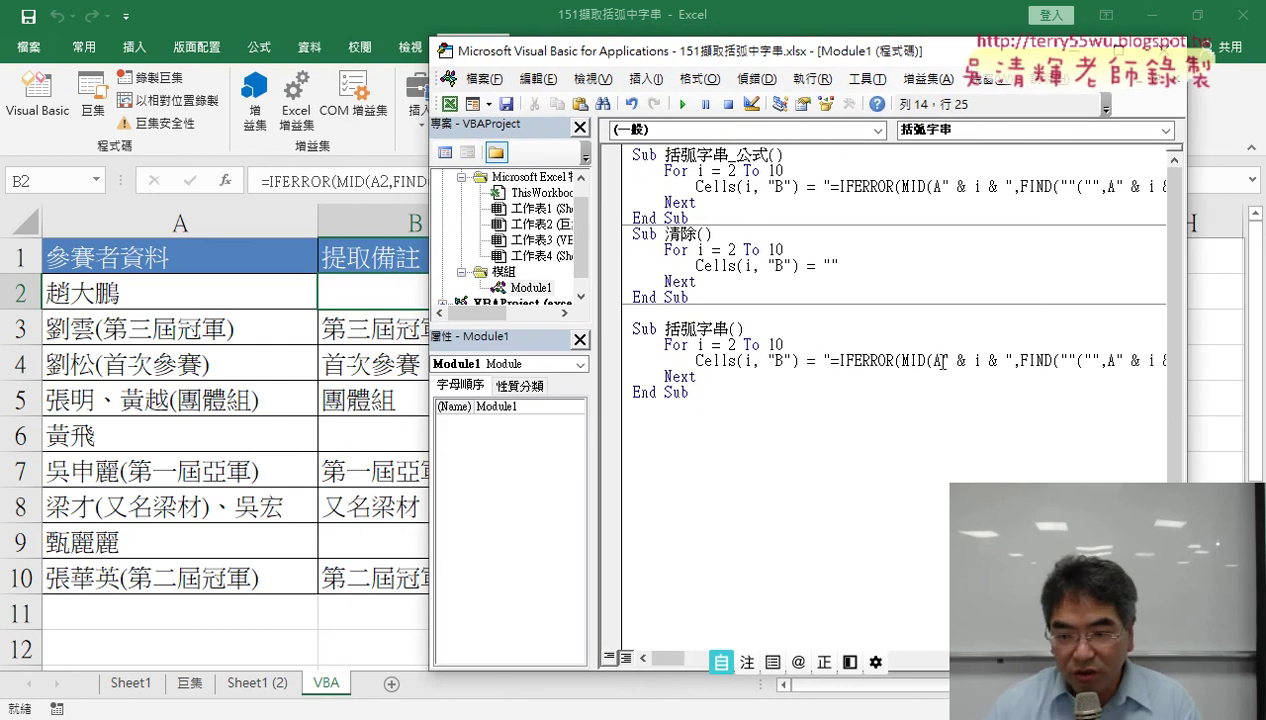
key(End)
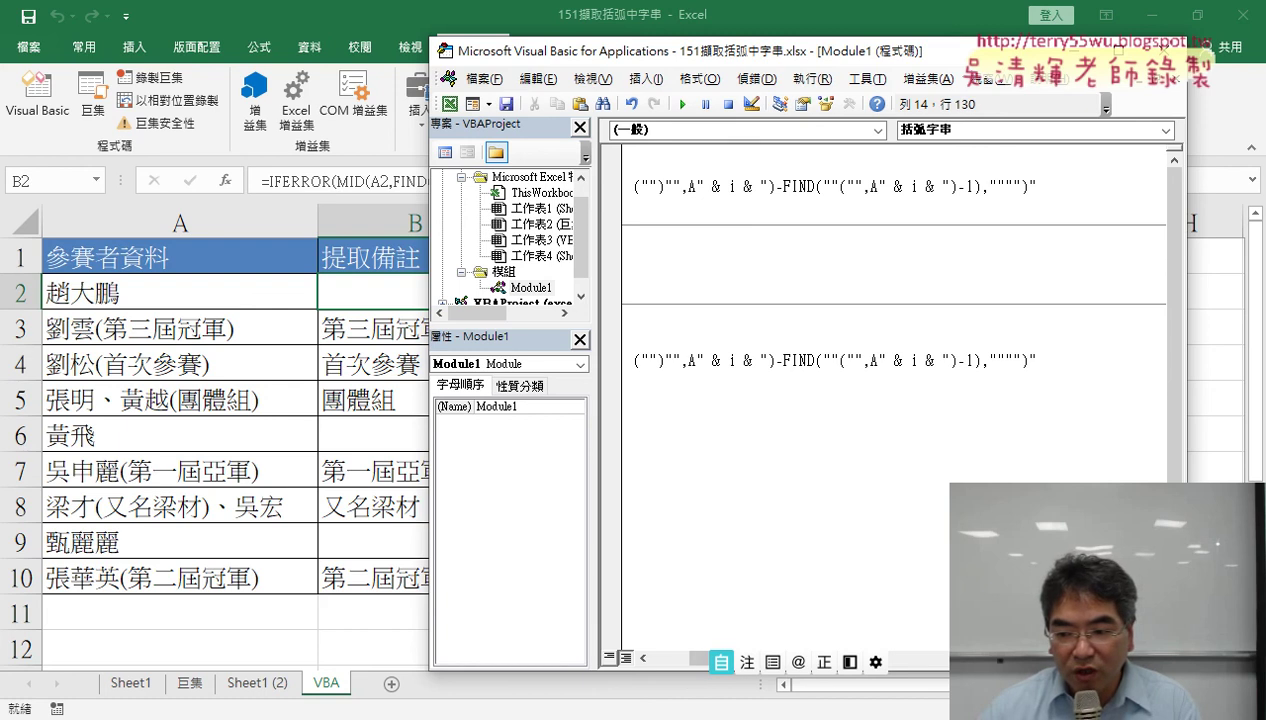
key(super+space)
drag(1037, 358, 826, 362)
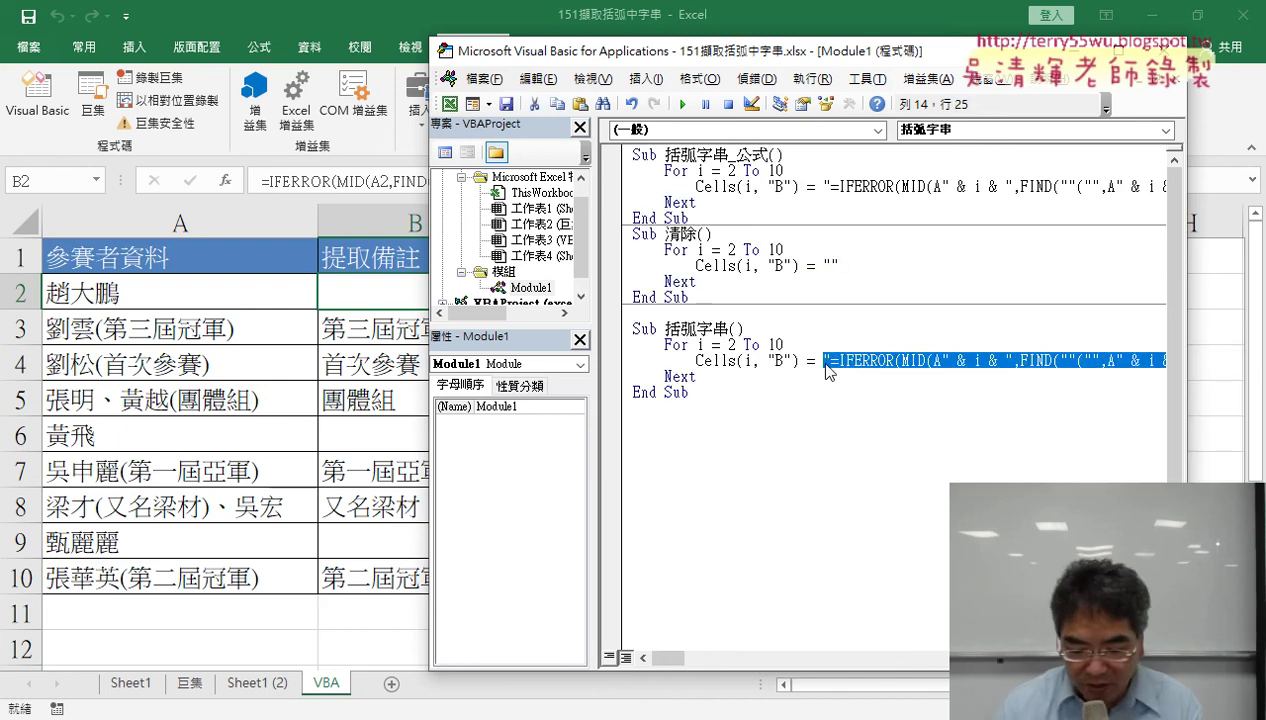
text("")
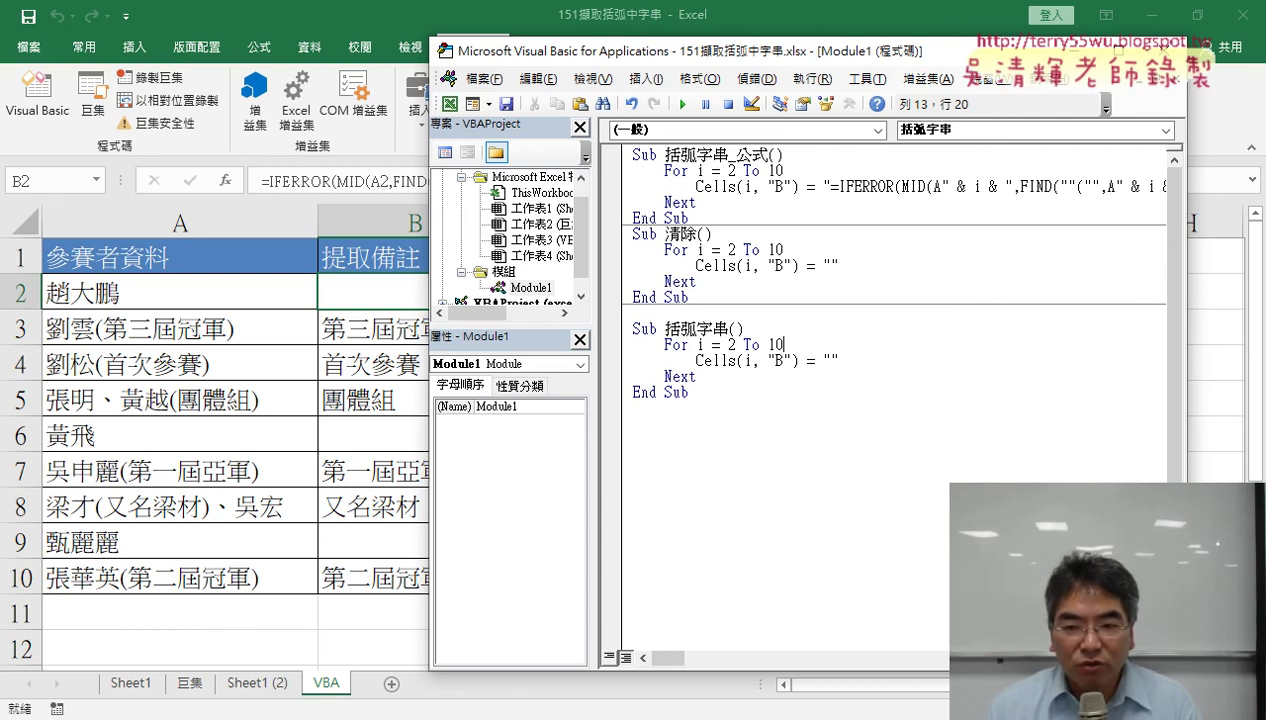
key(Return)
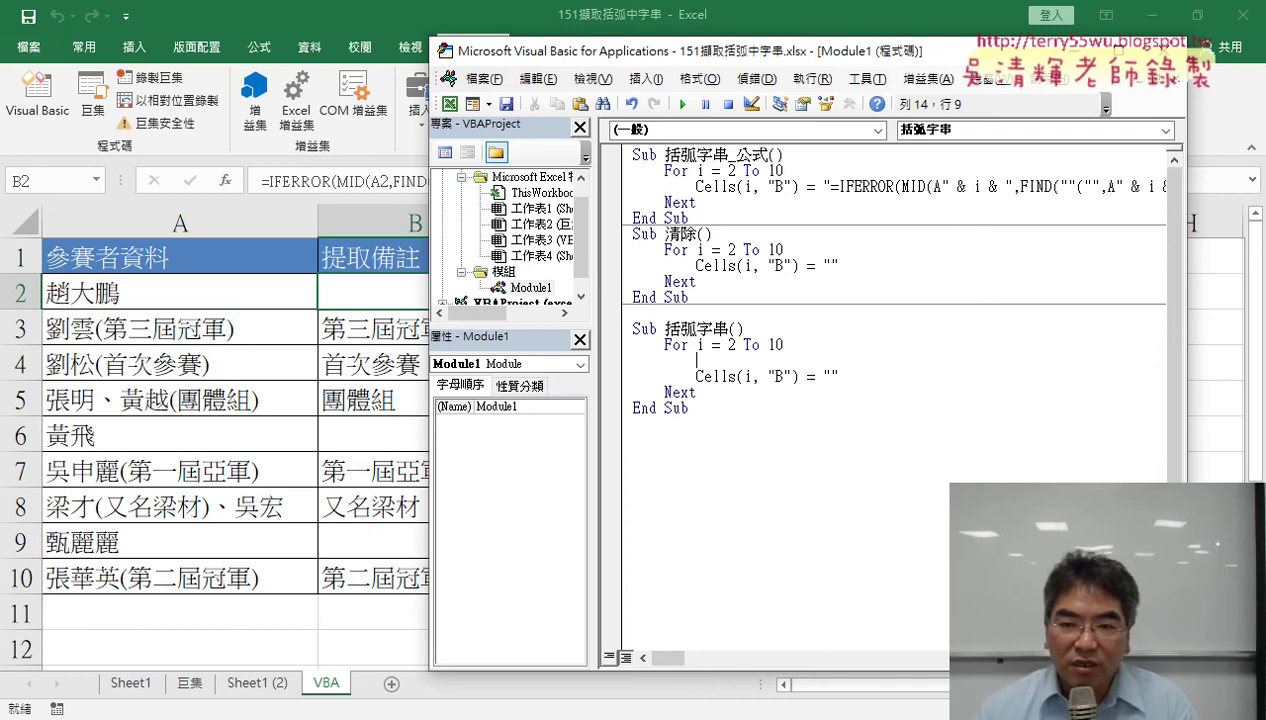
Point out FIND in the worksheet formula, then begin typing vba. on the blank line in 括弧字串.
drag(852, 62, 752, 228)
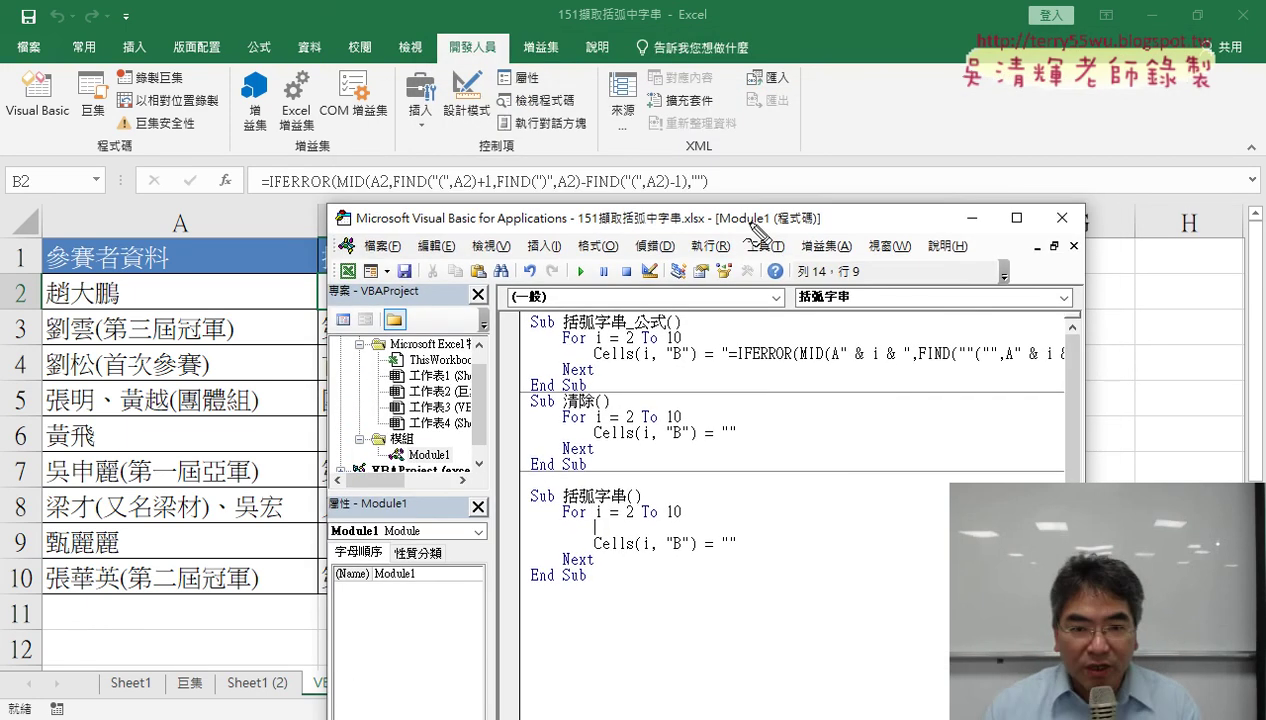
mouse_move(430, 189)
mouse_down()
mouse_move(394, 189)
mouse_move(428, 199)
mouse_up()
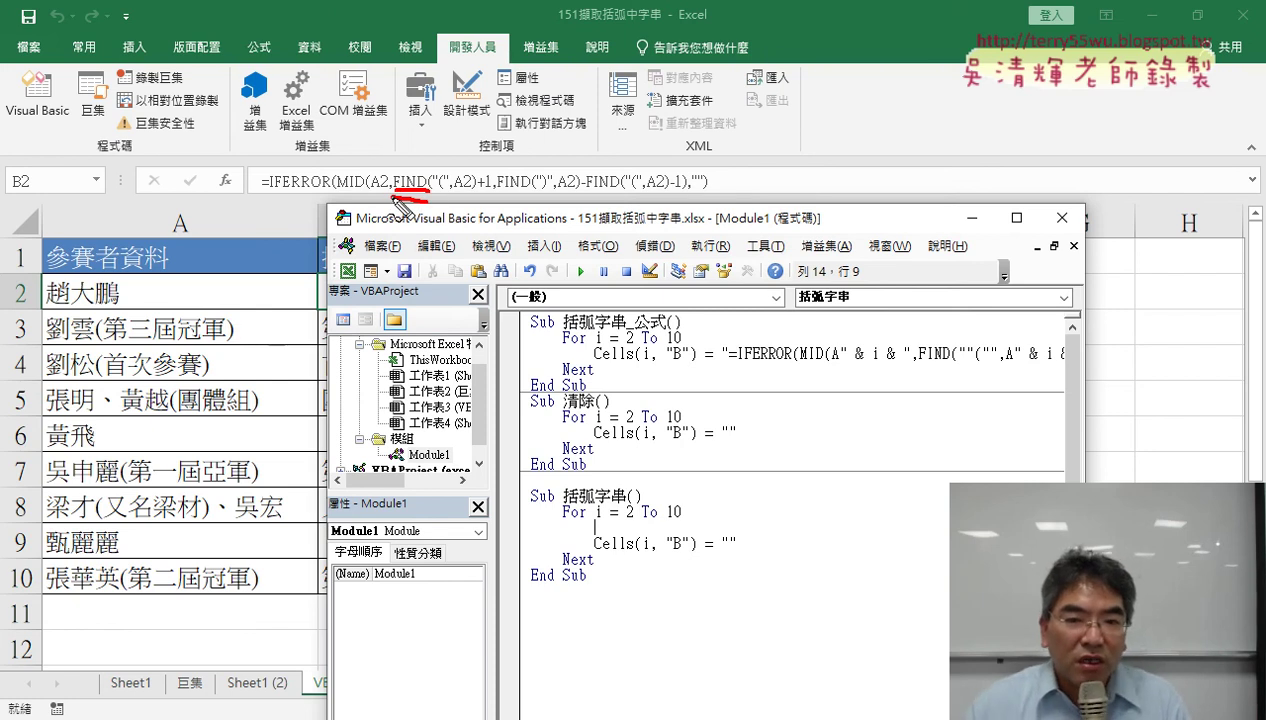
drag(396, 198, 424, 190)
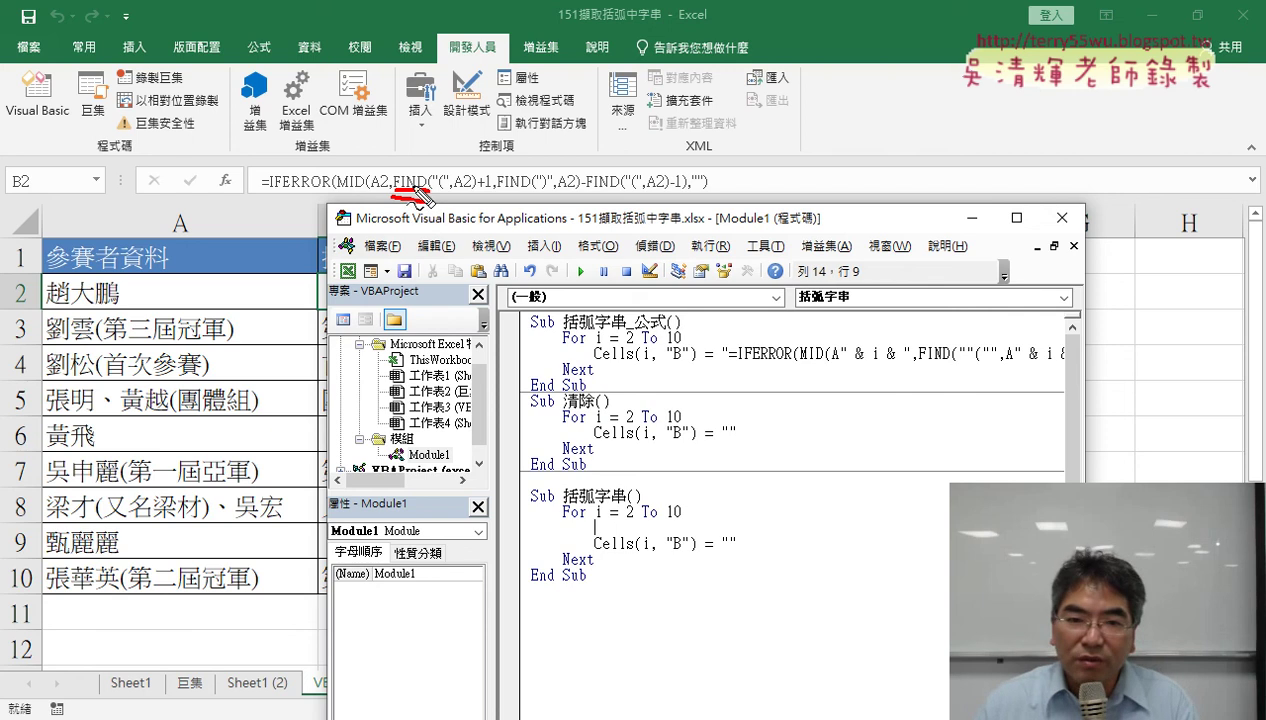
drag(393, 197, 404, 192)
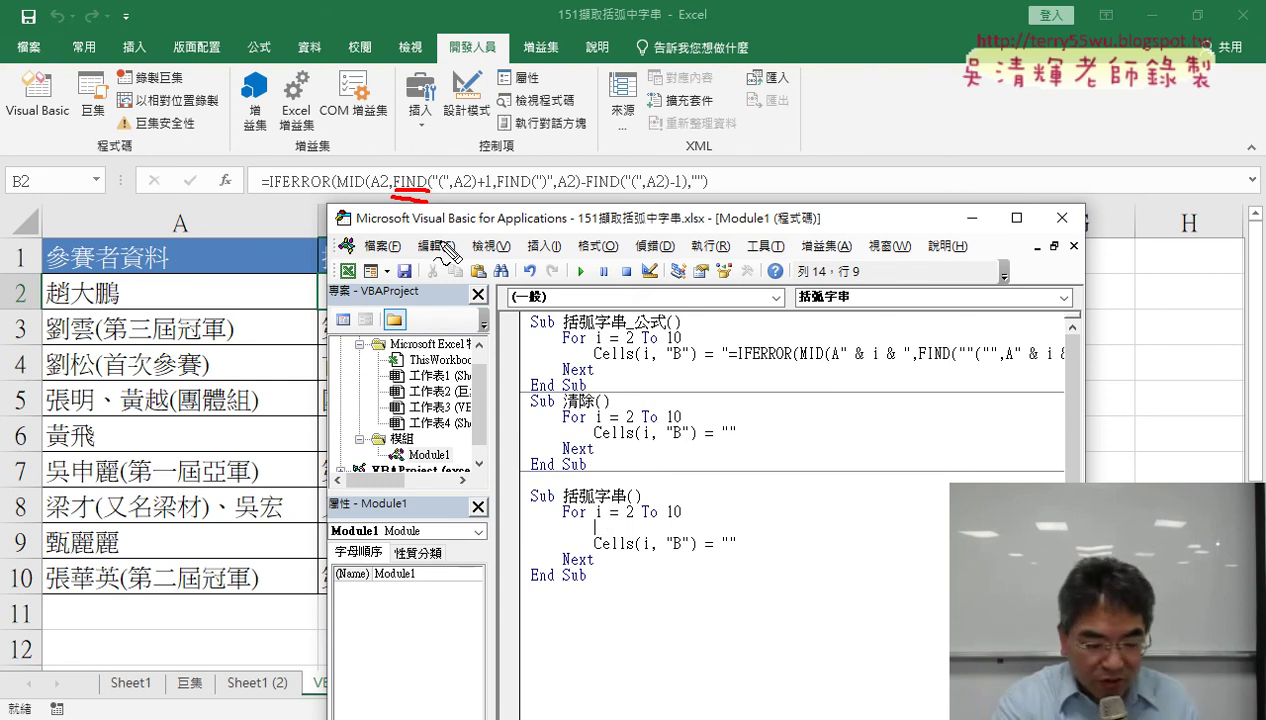
key(Escape)
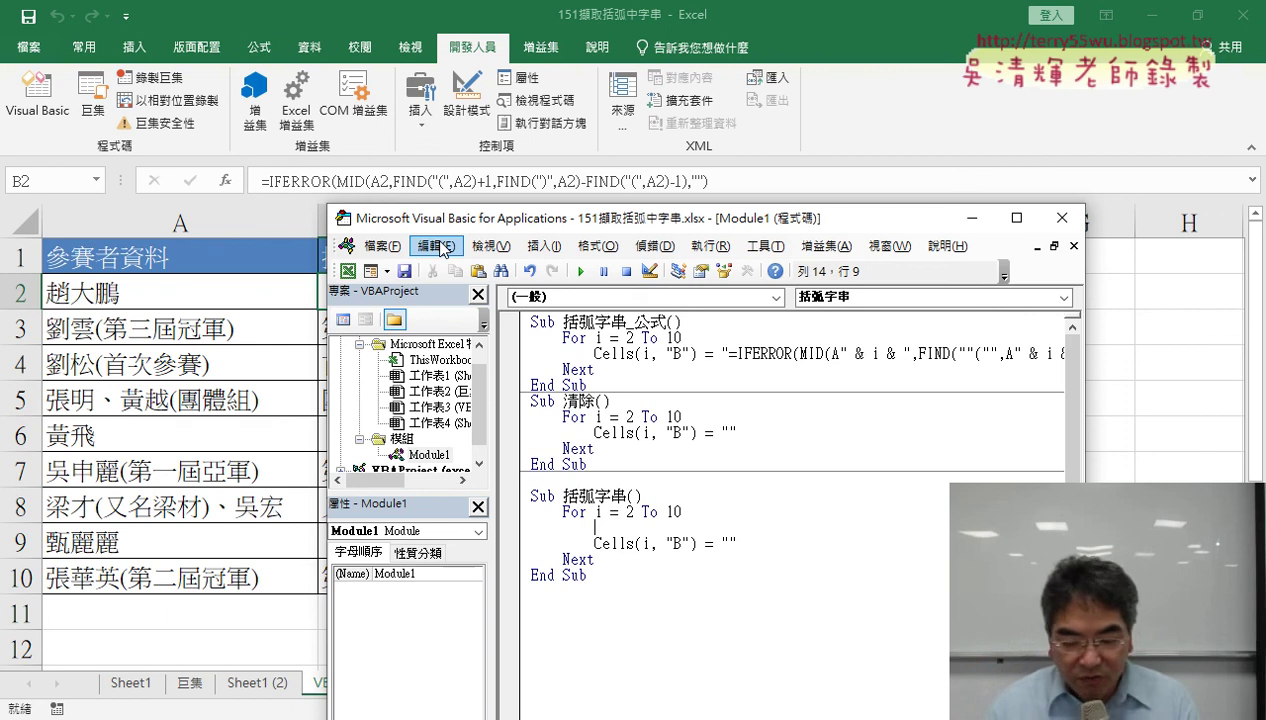
text(《)
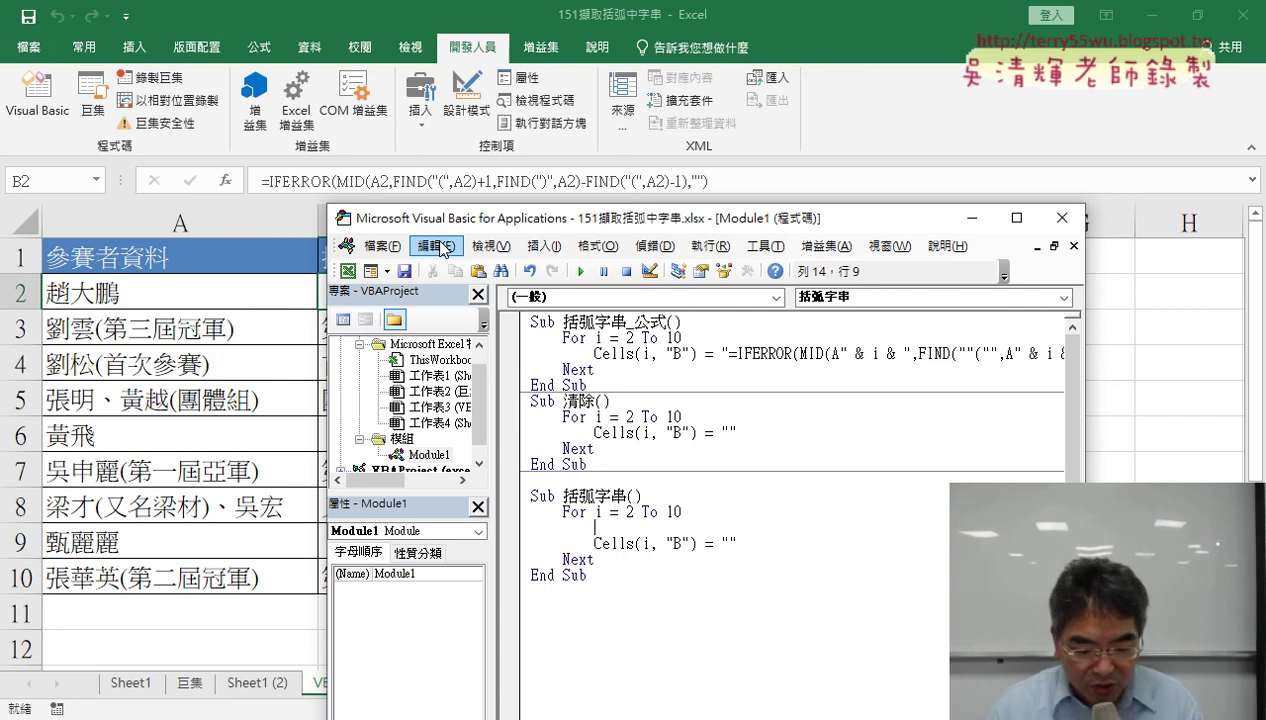
text(vb)
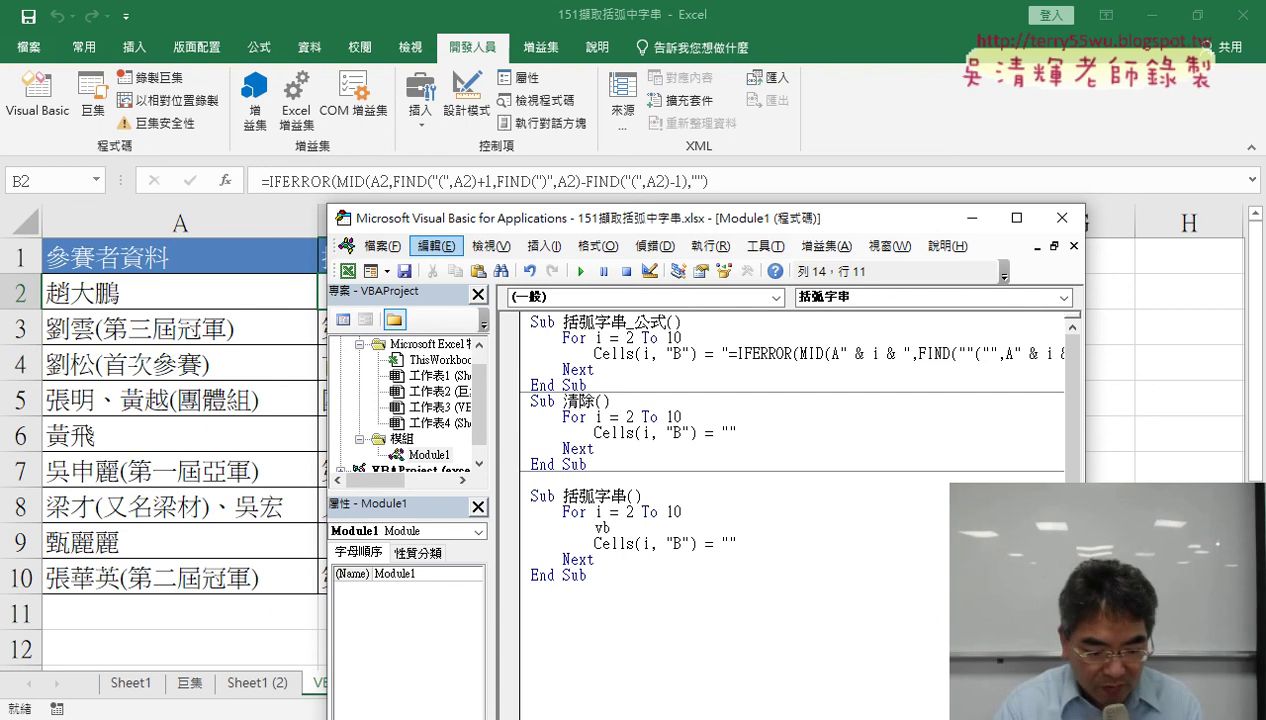
text(a.)
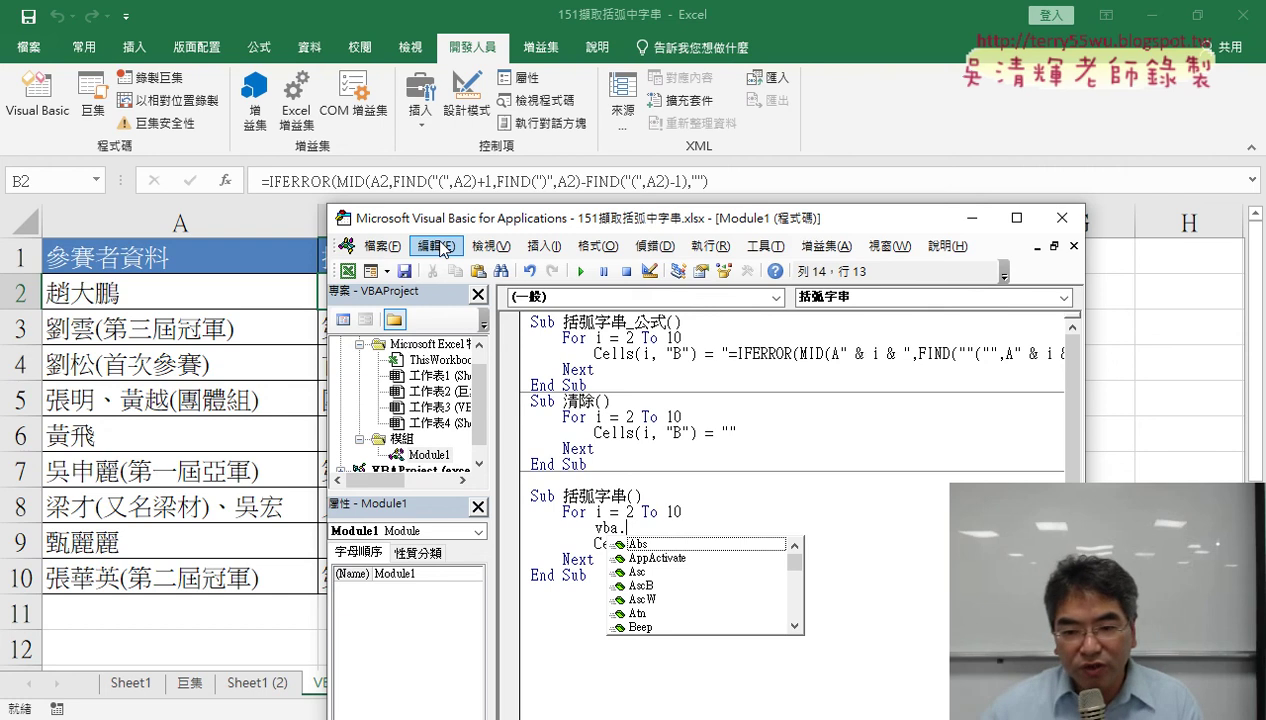
Type vba.instr( on the new line, relating InStr to FIND's bracket search in the sheet formula.
drag(795, 562, 798, 570)
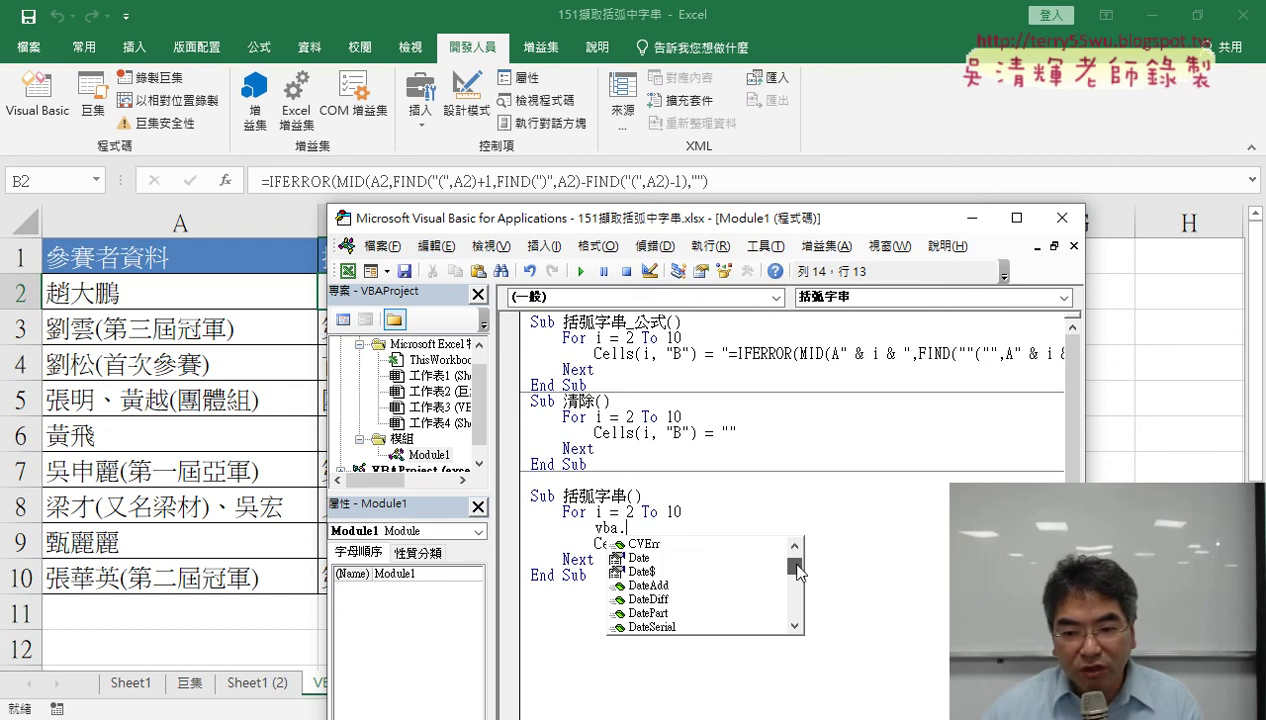
text(i)
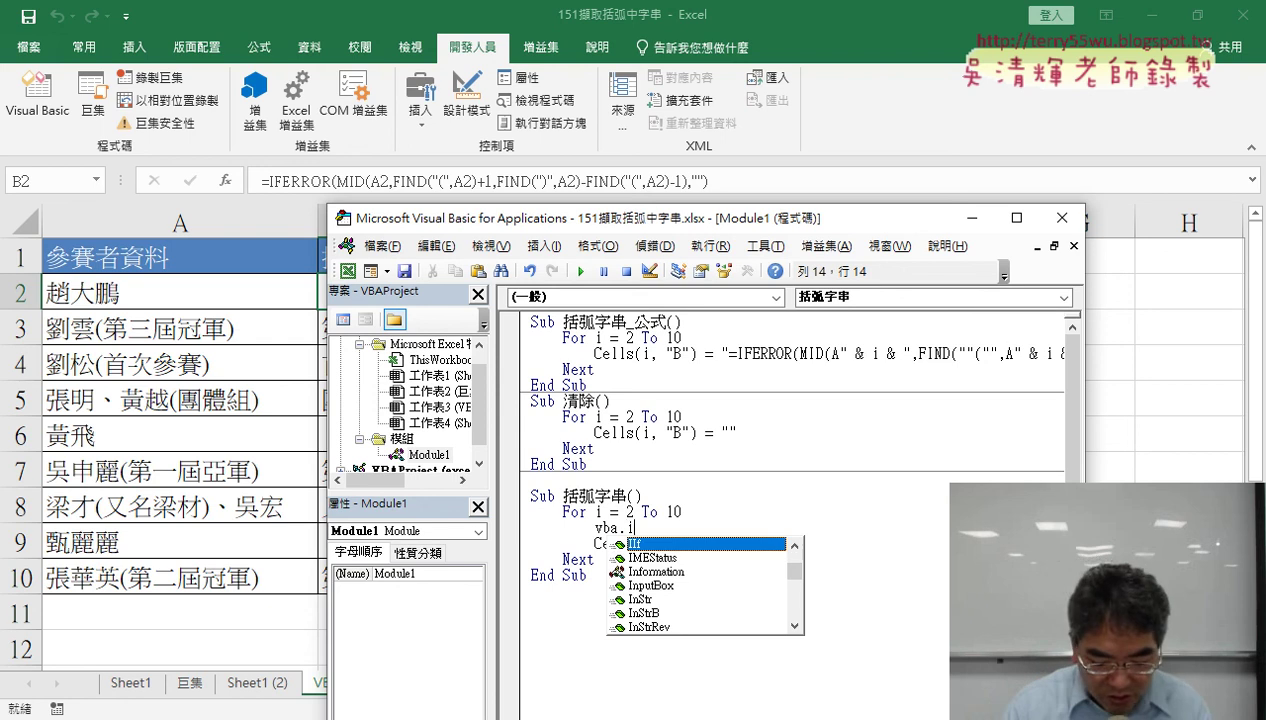
text(ns)
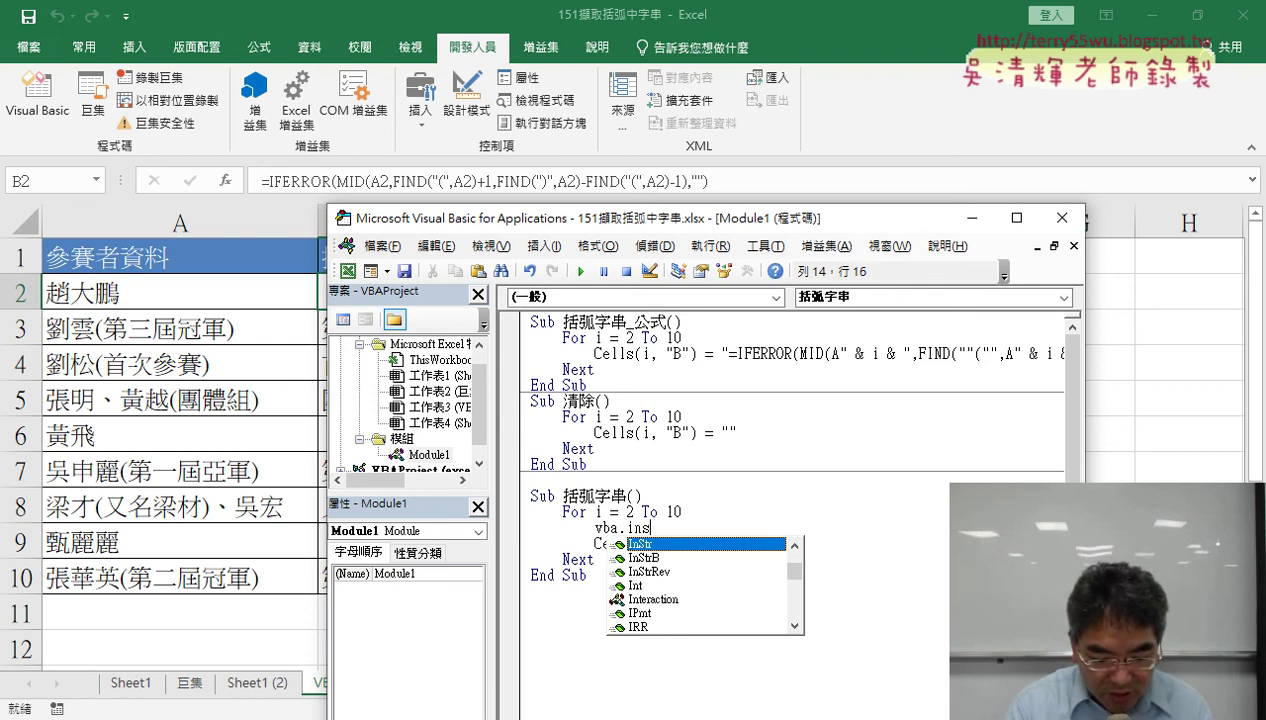
text(tr)
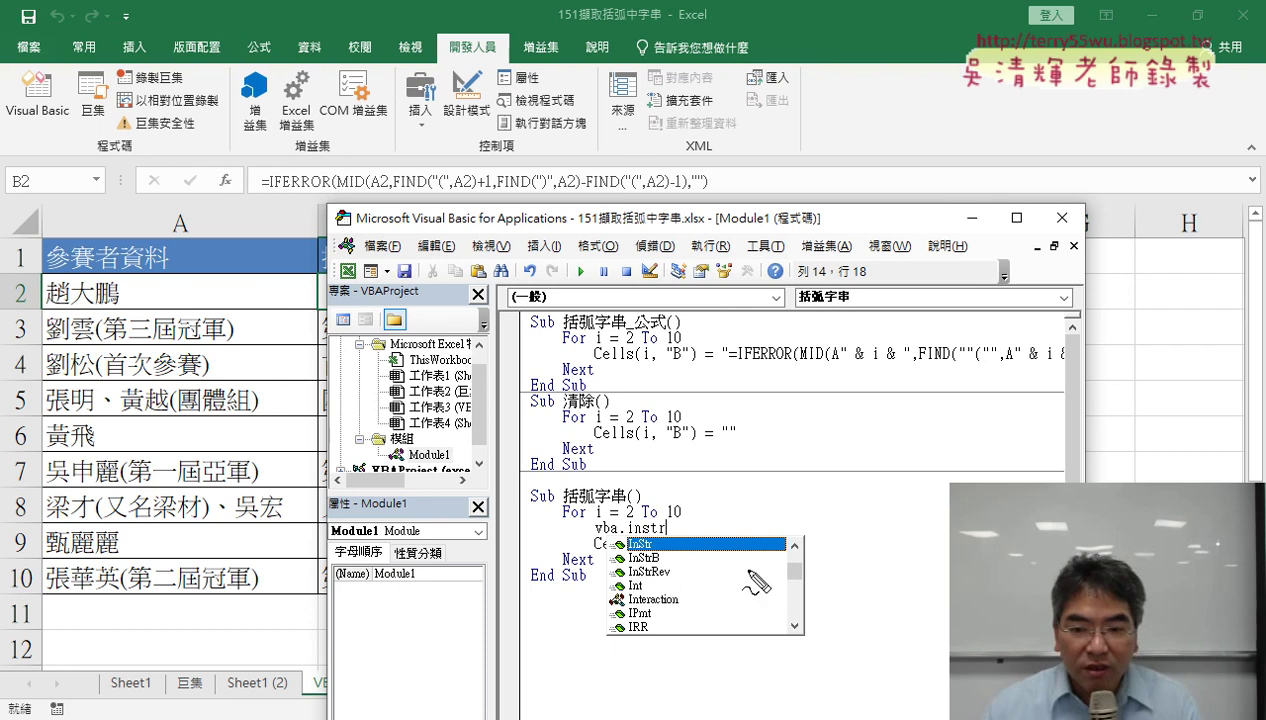
drag(672, 542, 630, 542)
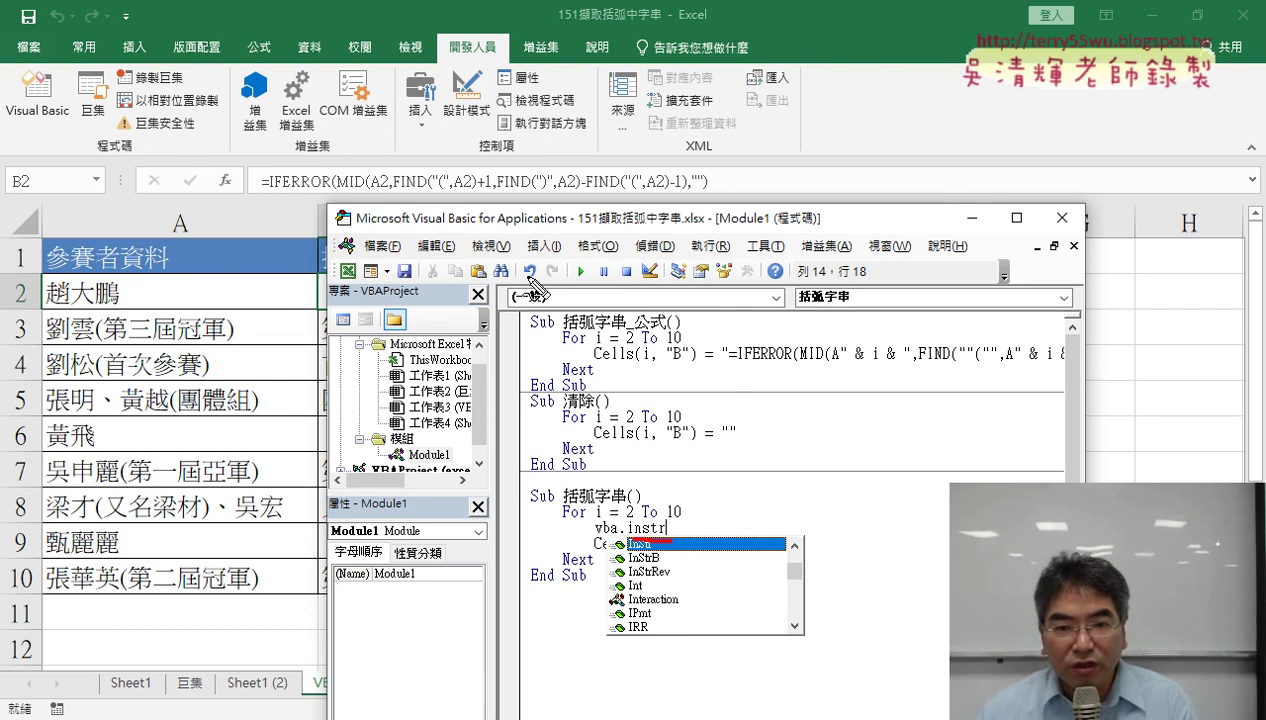
drag(428, 189, 394, 189)
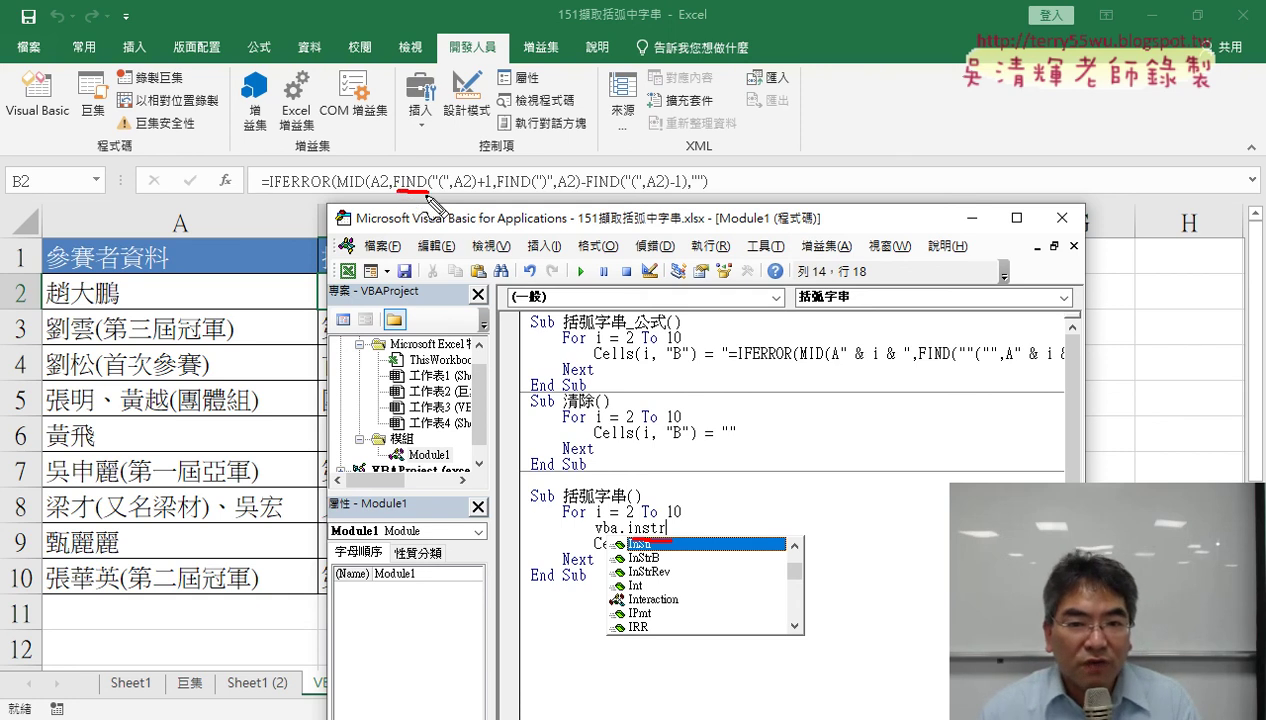
drag(437, 191, 479, 198)
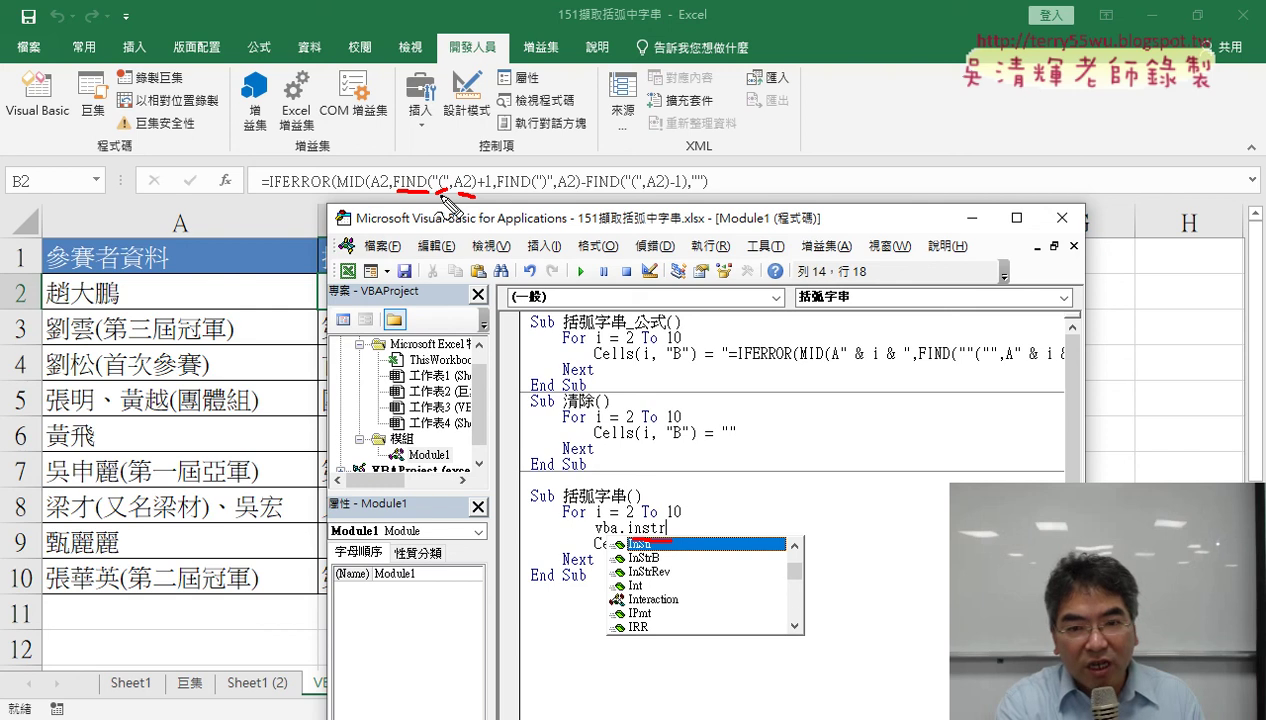
key(Escape)
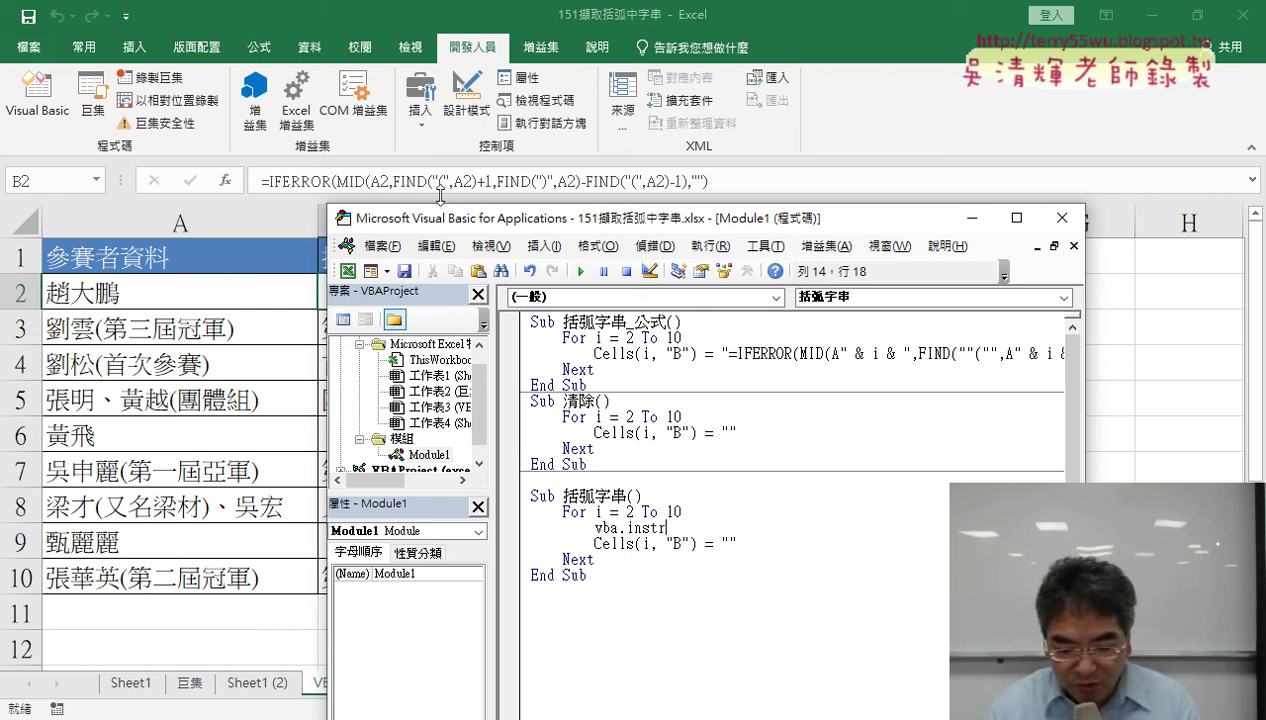
text(()
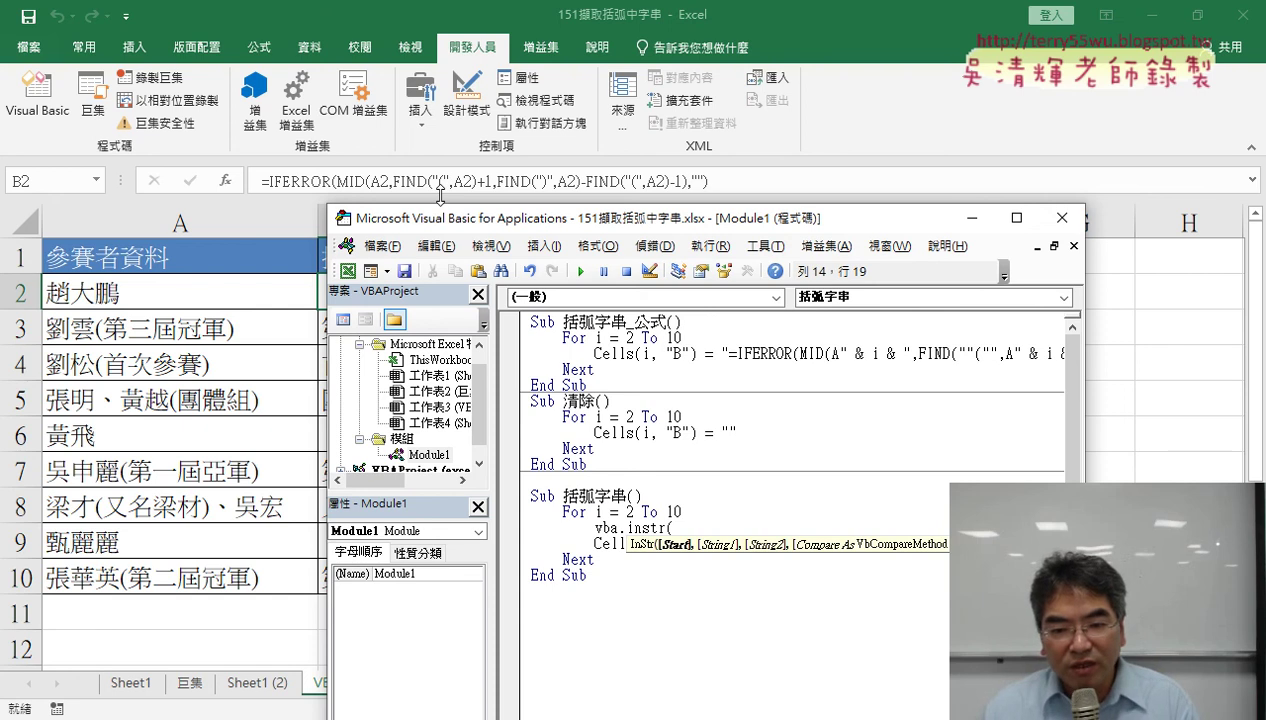
drag(576, 218, 714, 196)
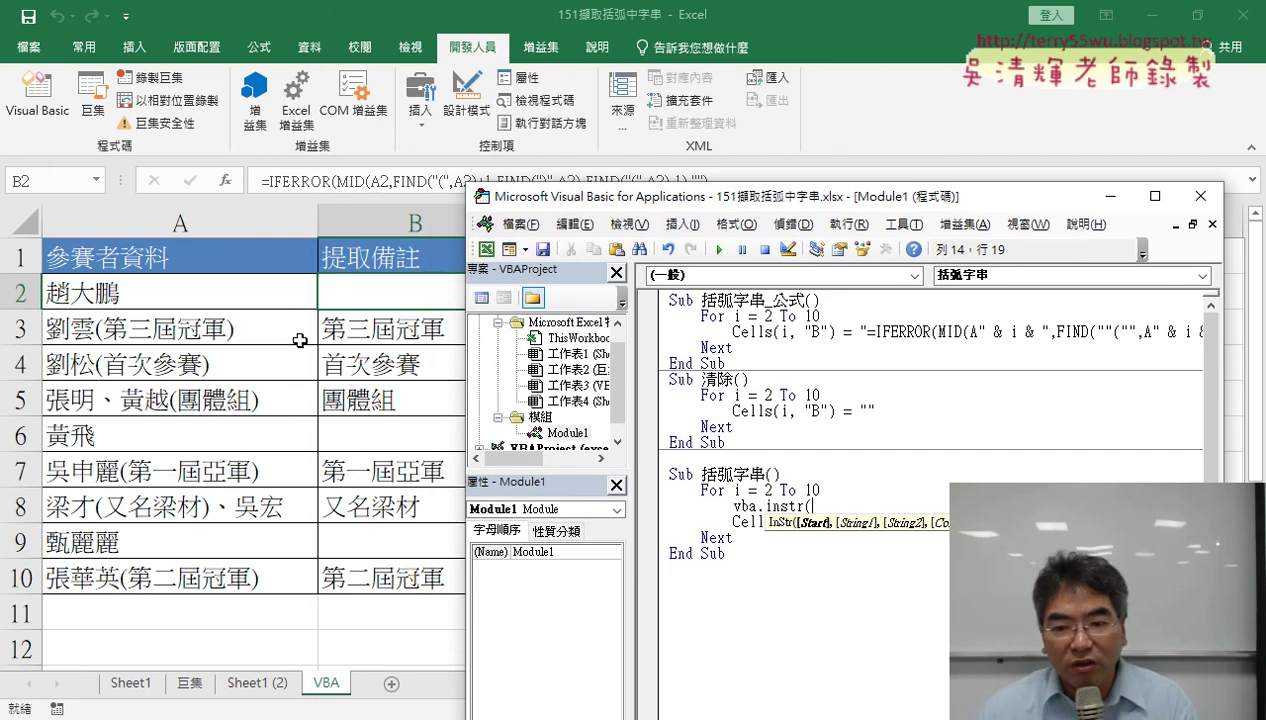
Complete the call as vba.instr(cells(i,"A"),"("), dismissing the compile-error messages.
text(ce)
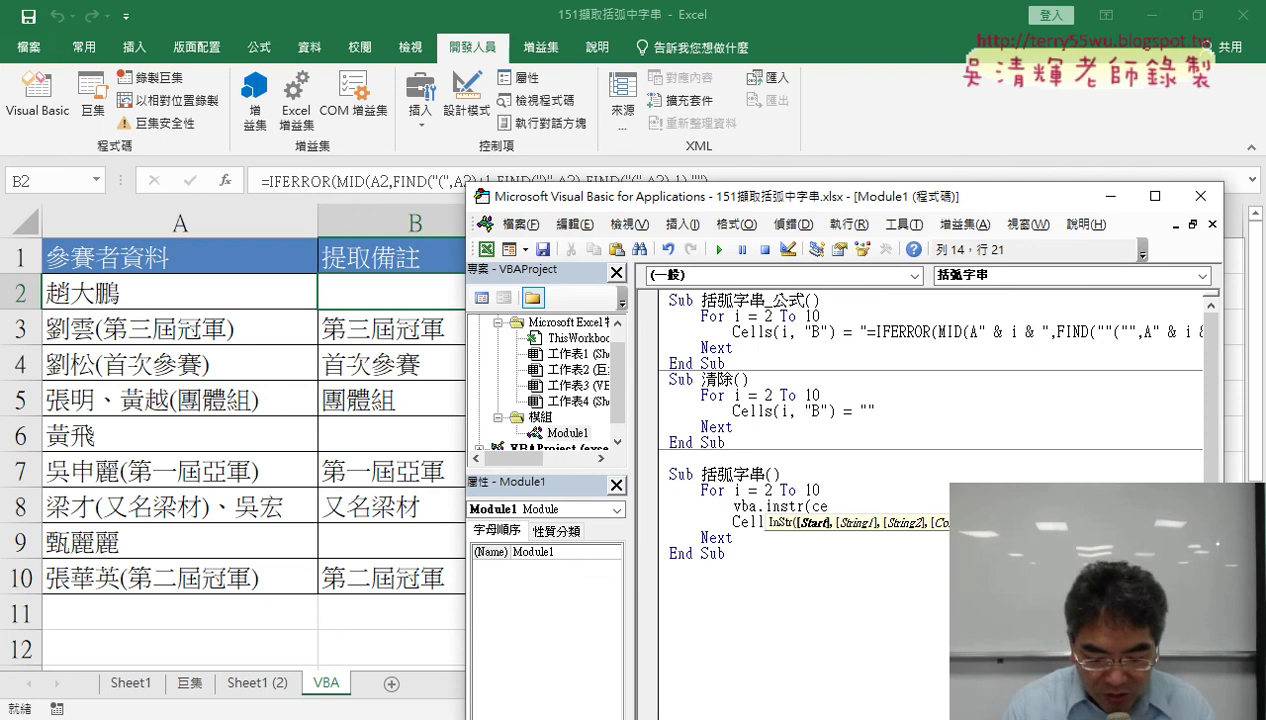
text(lls()
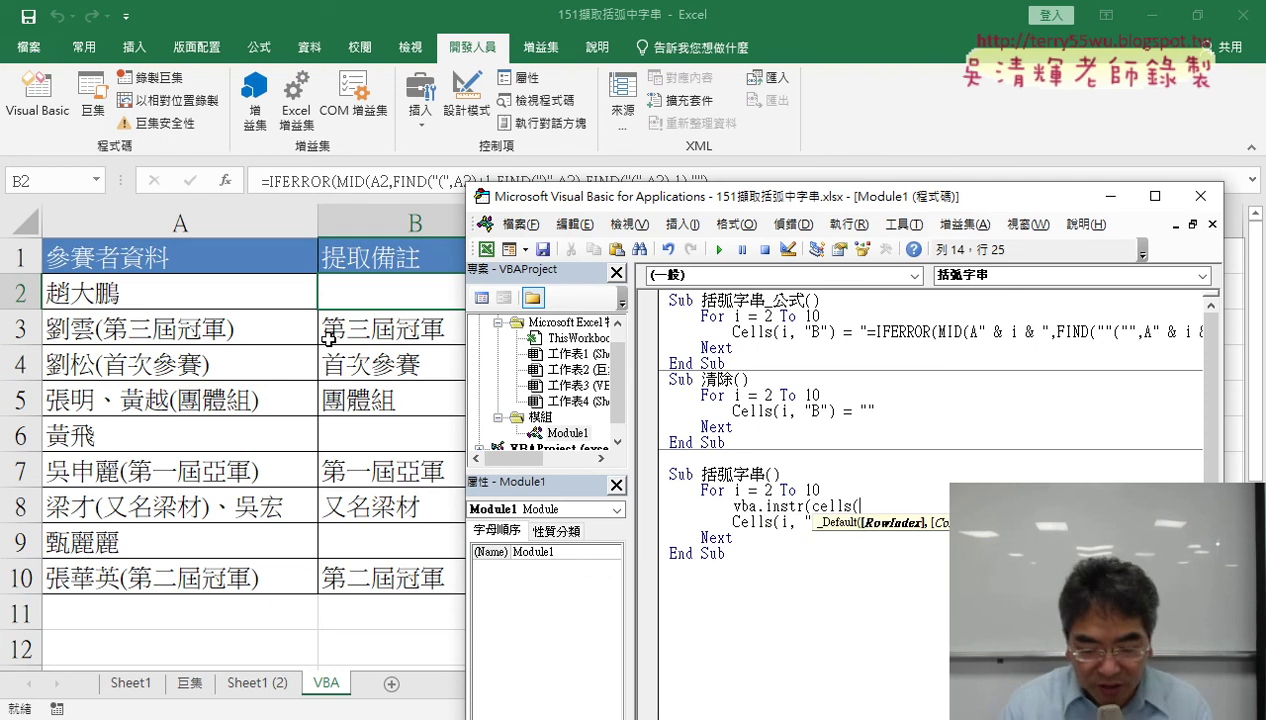
text(i)
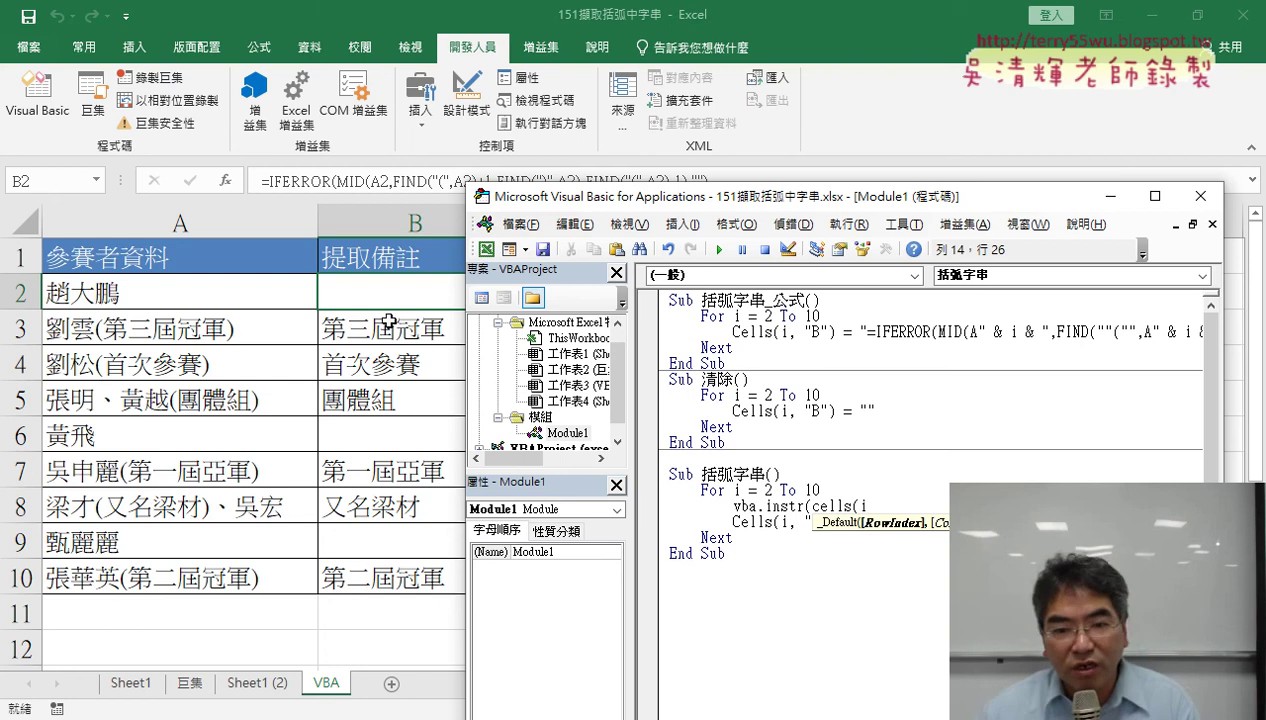
text(,)
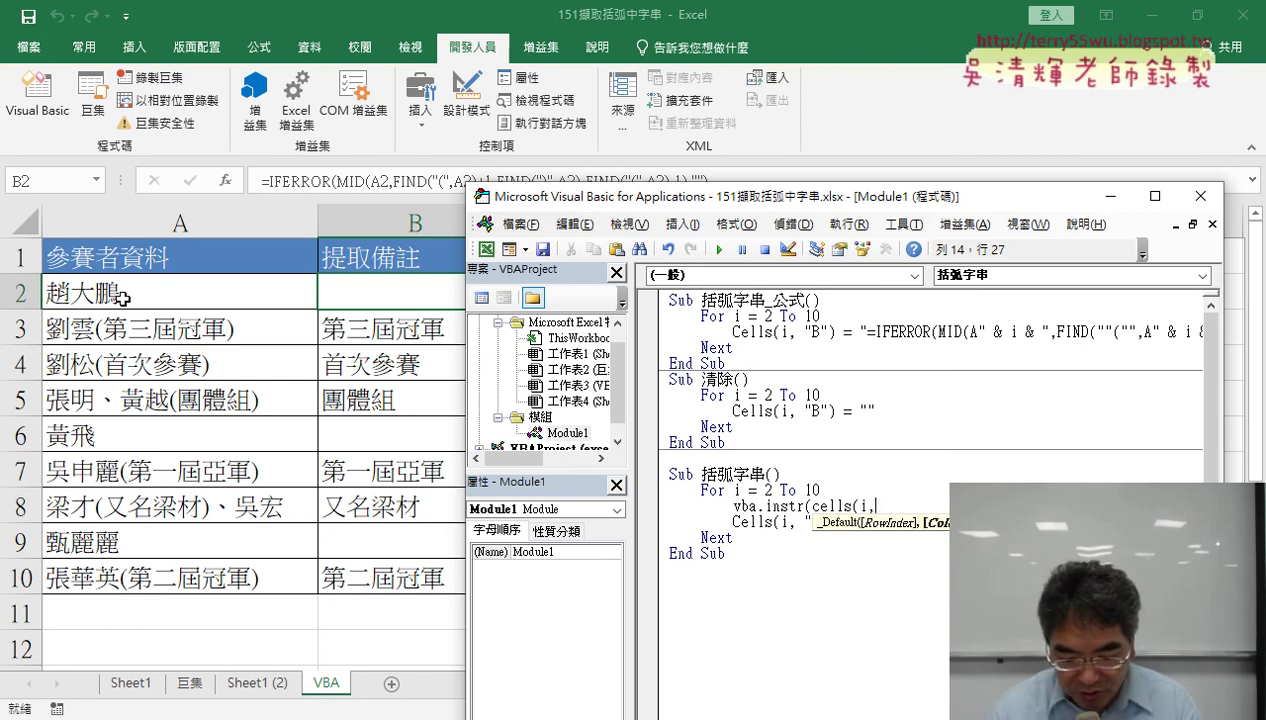
text(")
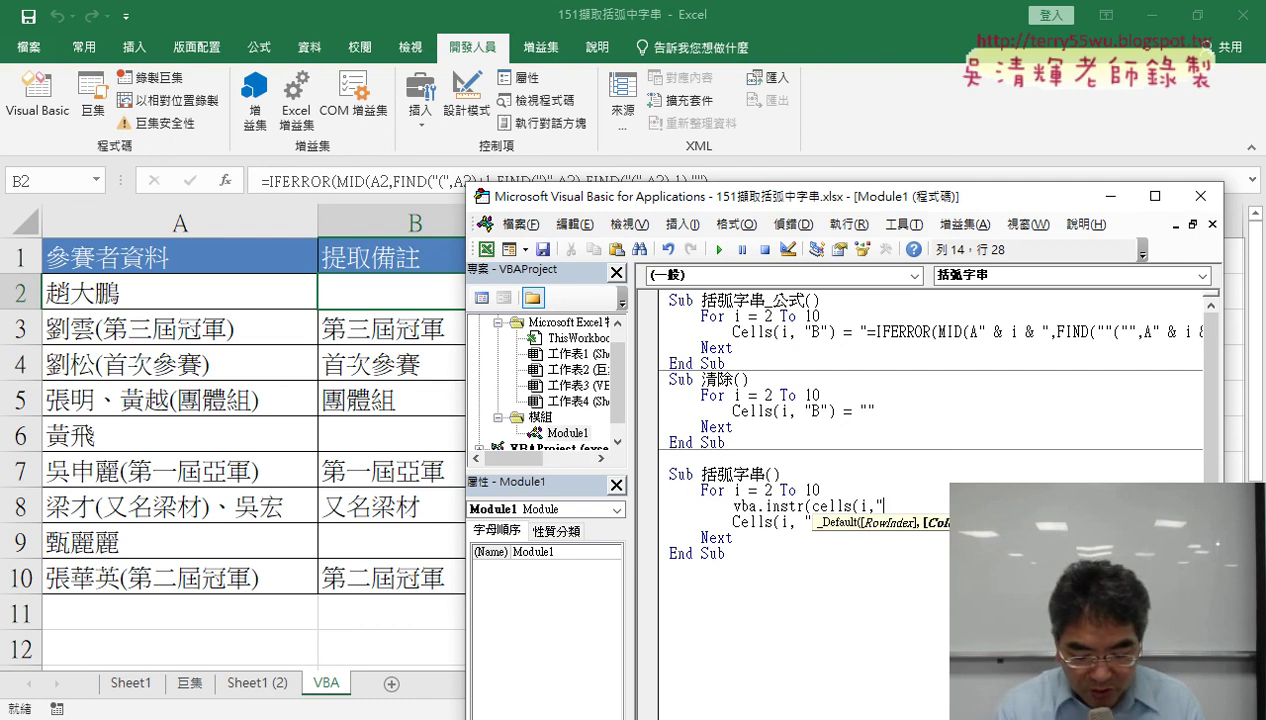
text(A)
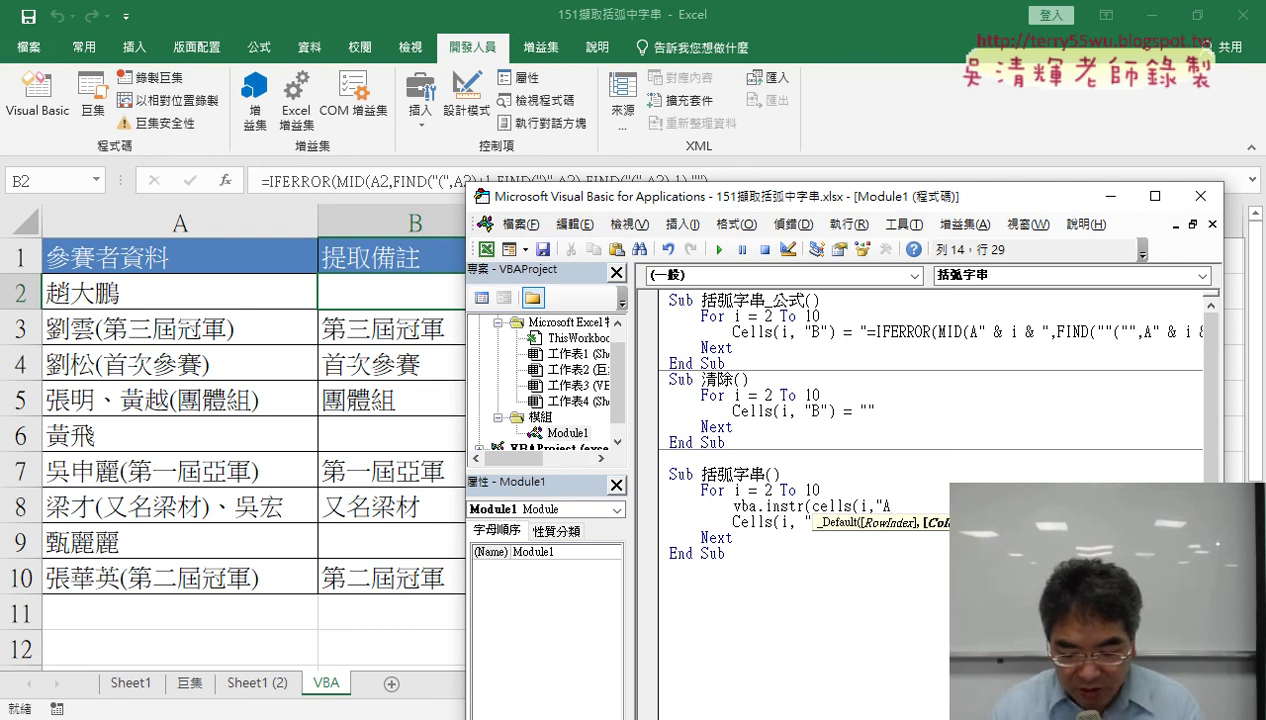
text("))
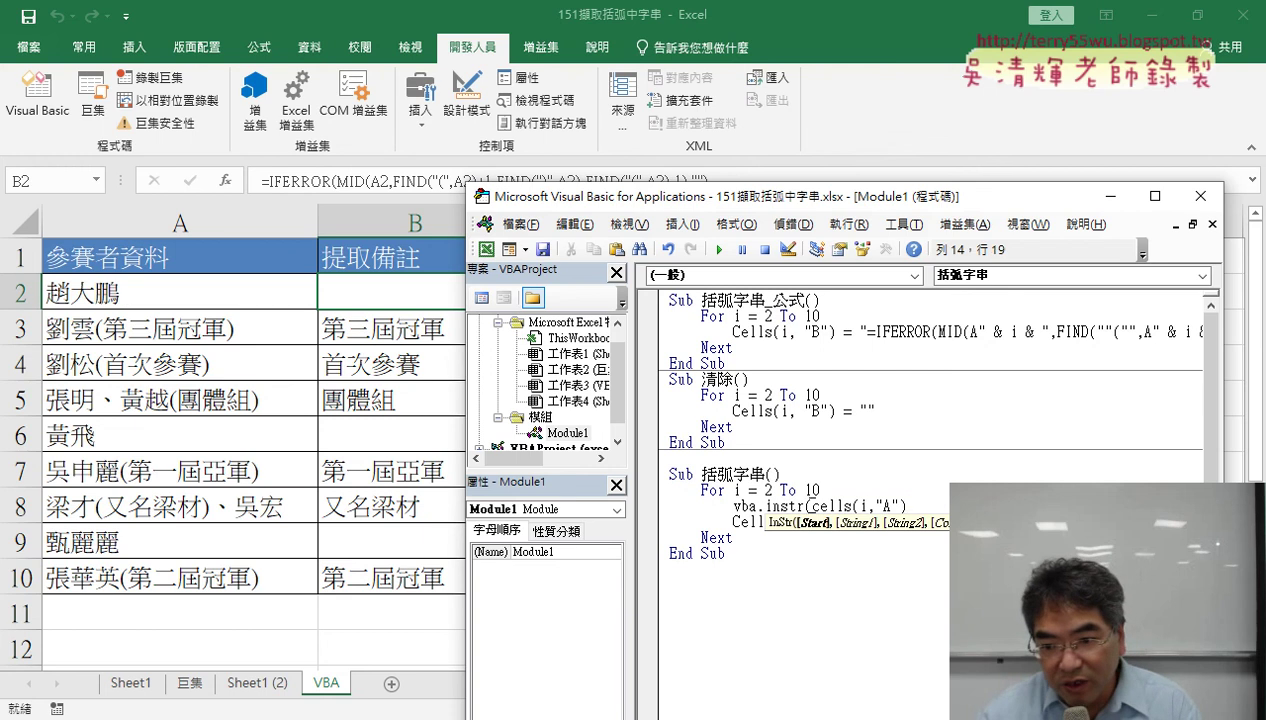
drag(812, 507, 906, 507)
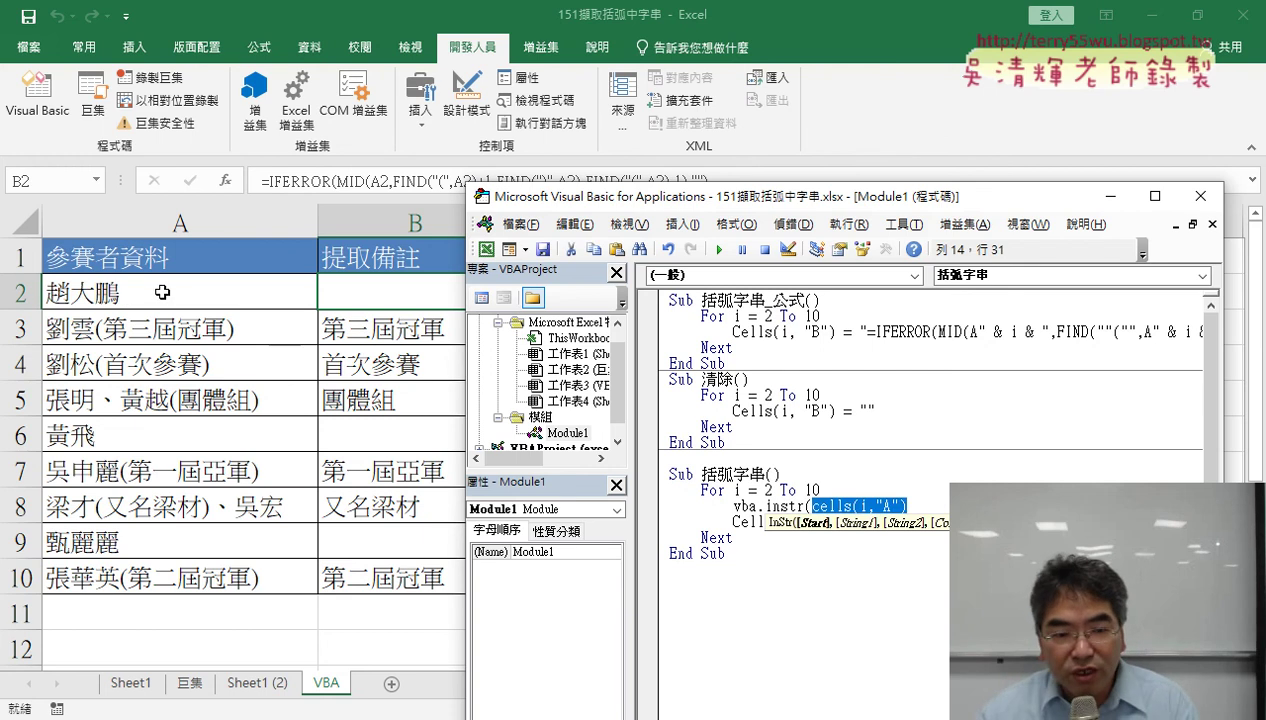
click(936, 517)
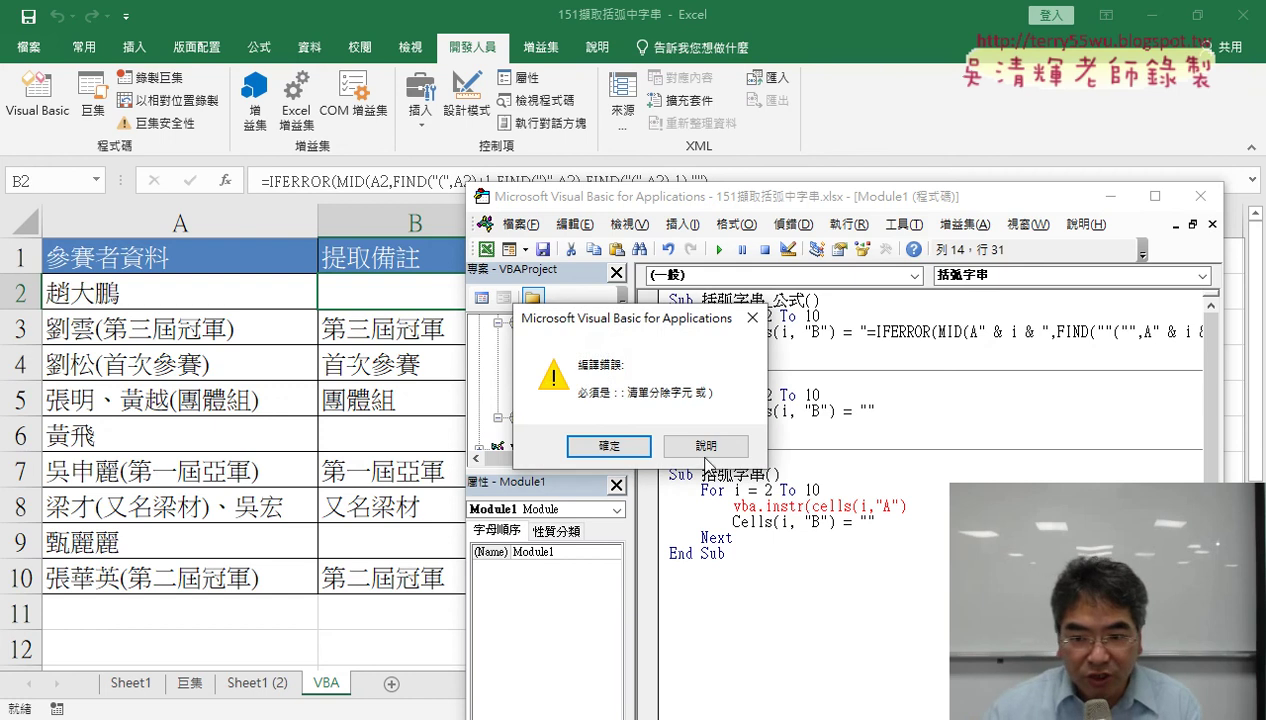
key(Return)
text(,")
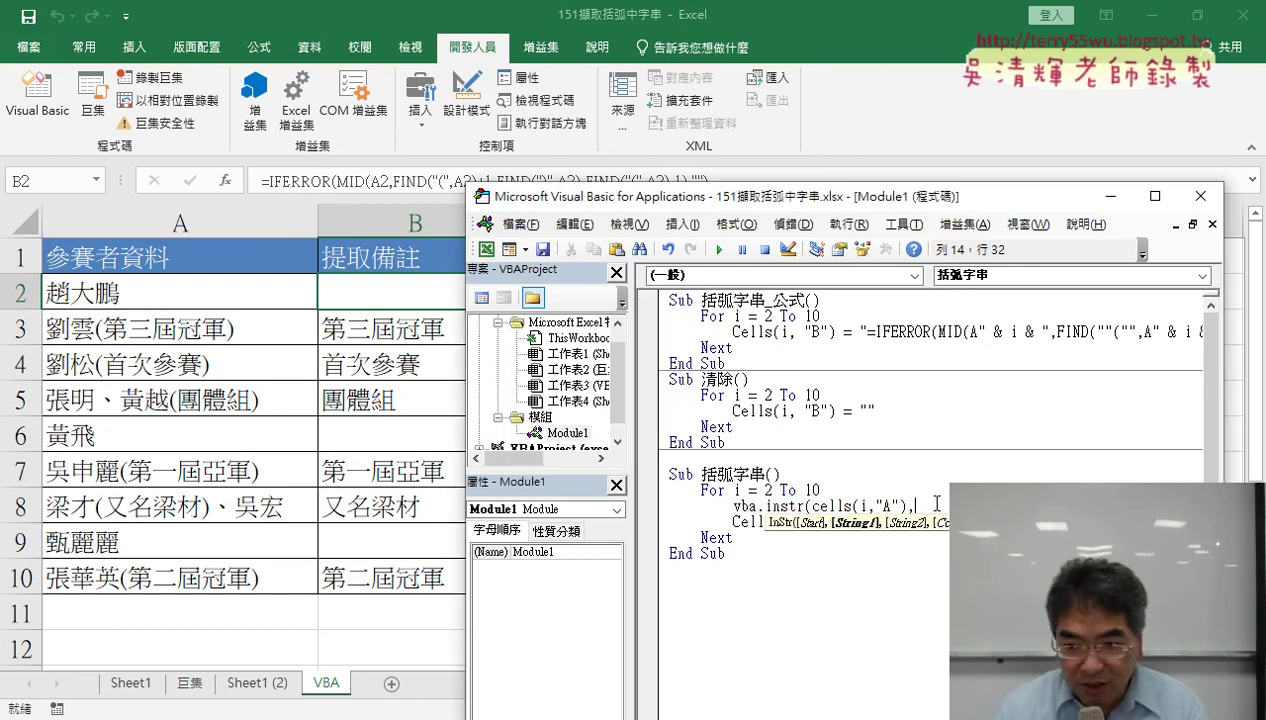
text(()
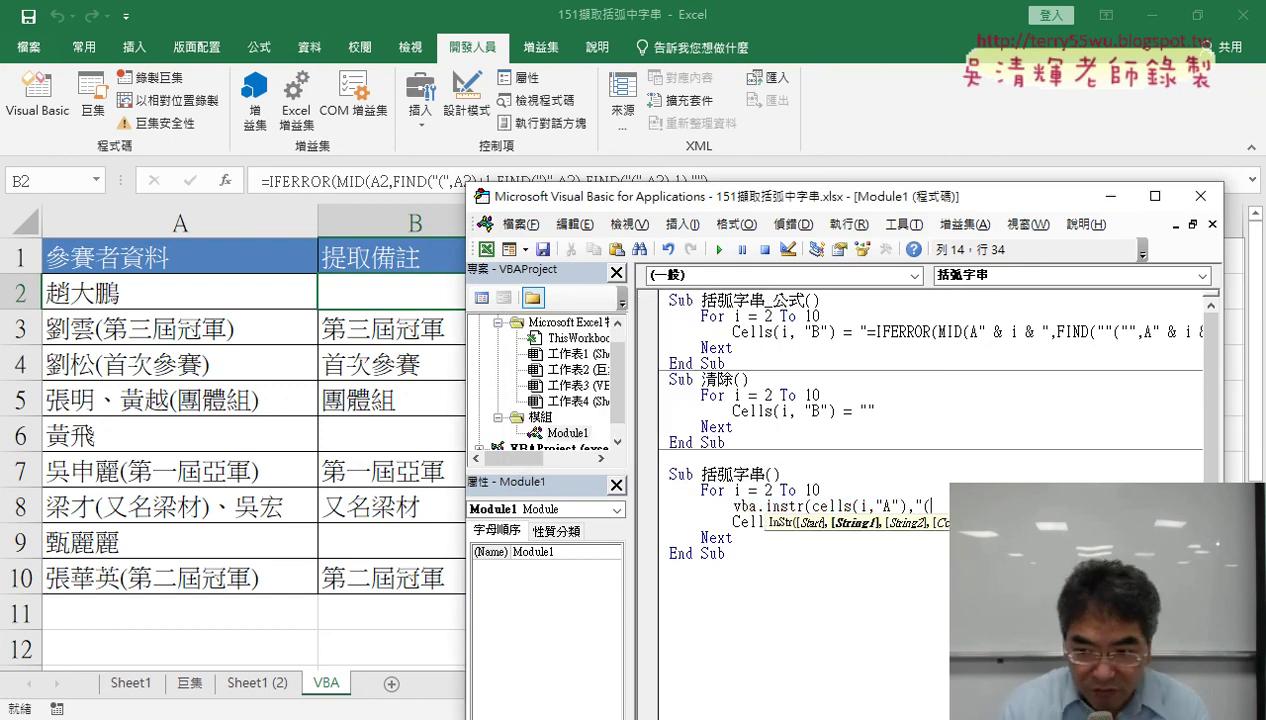
text(")
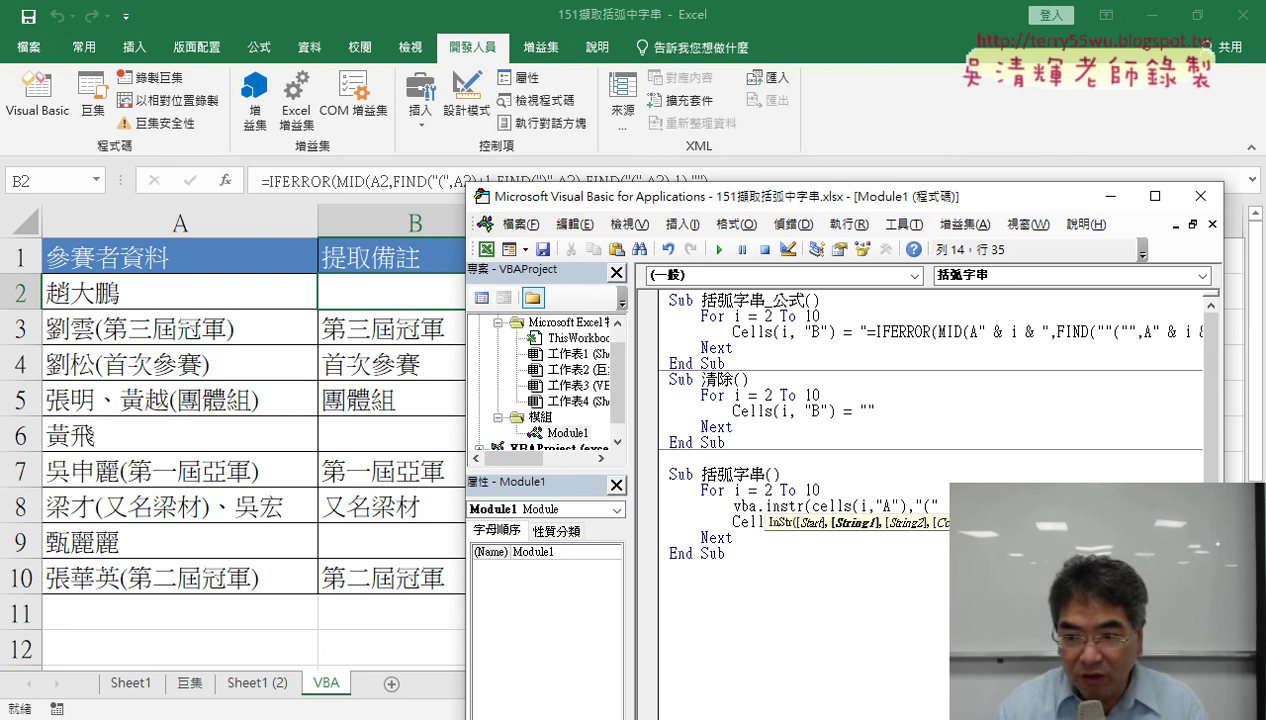
text())
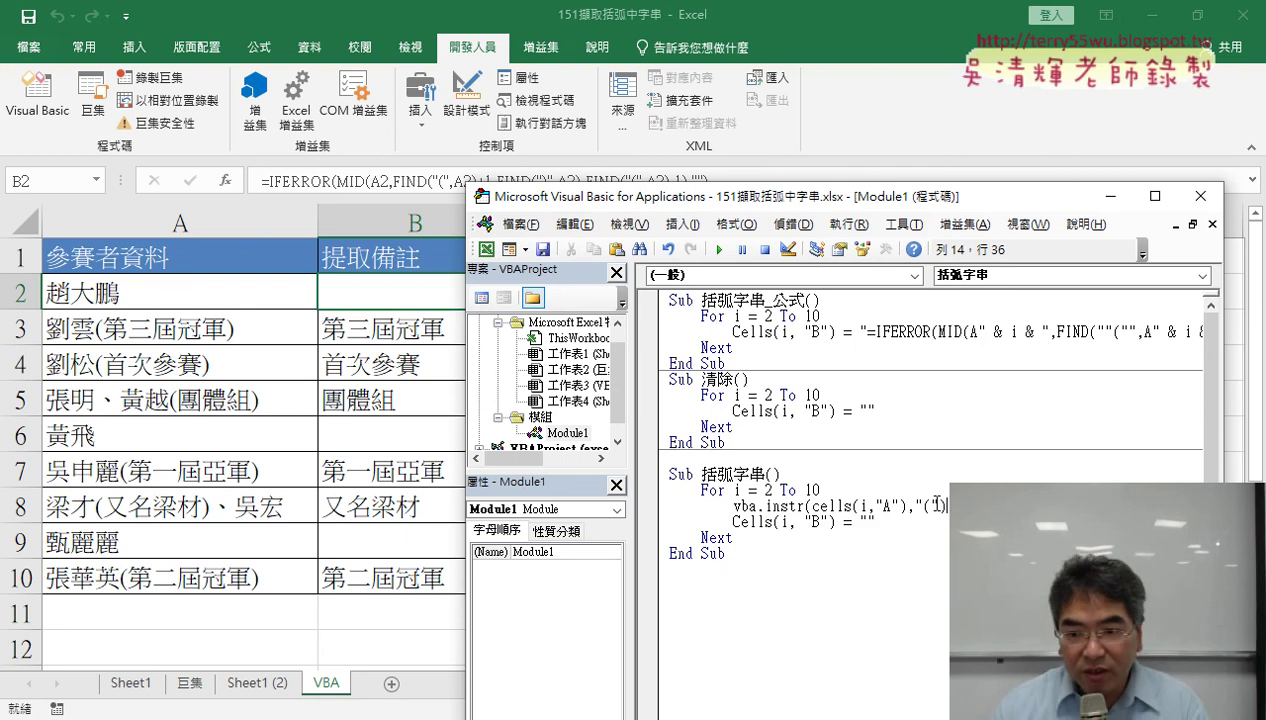
key(Return)
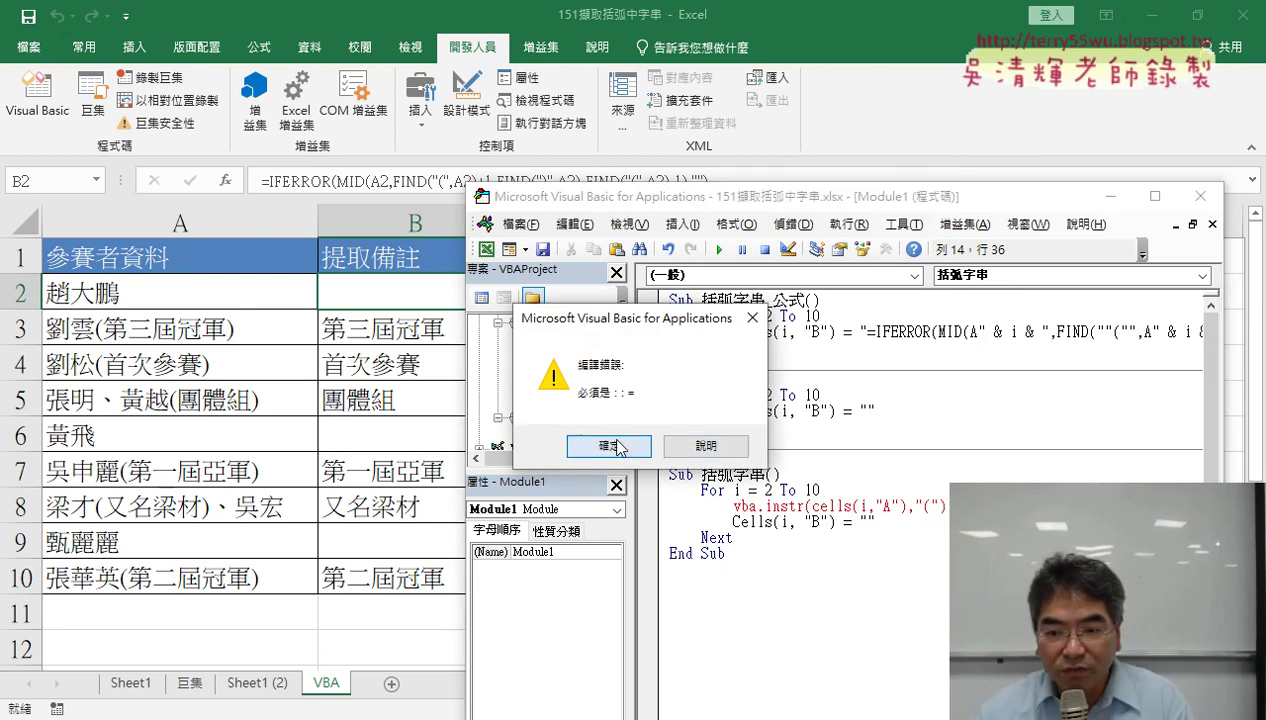
key(Return)
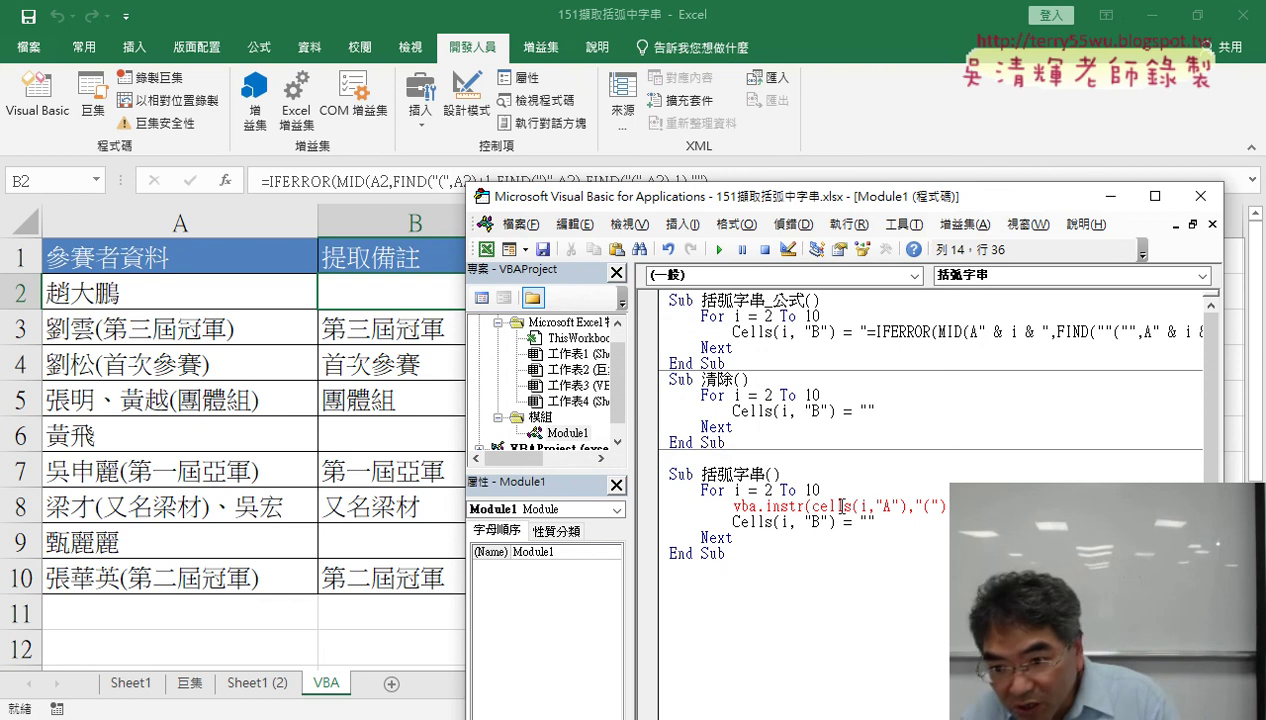
Prefix the InStr line with a= so it compiles as a = VBA.InStr(Cells(i, "A"), …).
drag(733, 507, 946, 507)
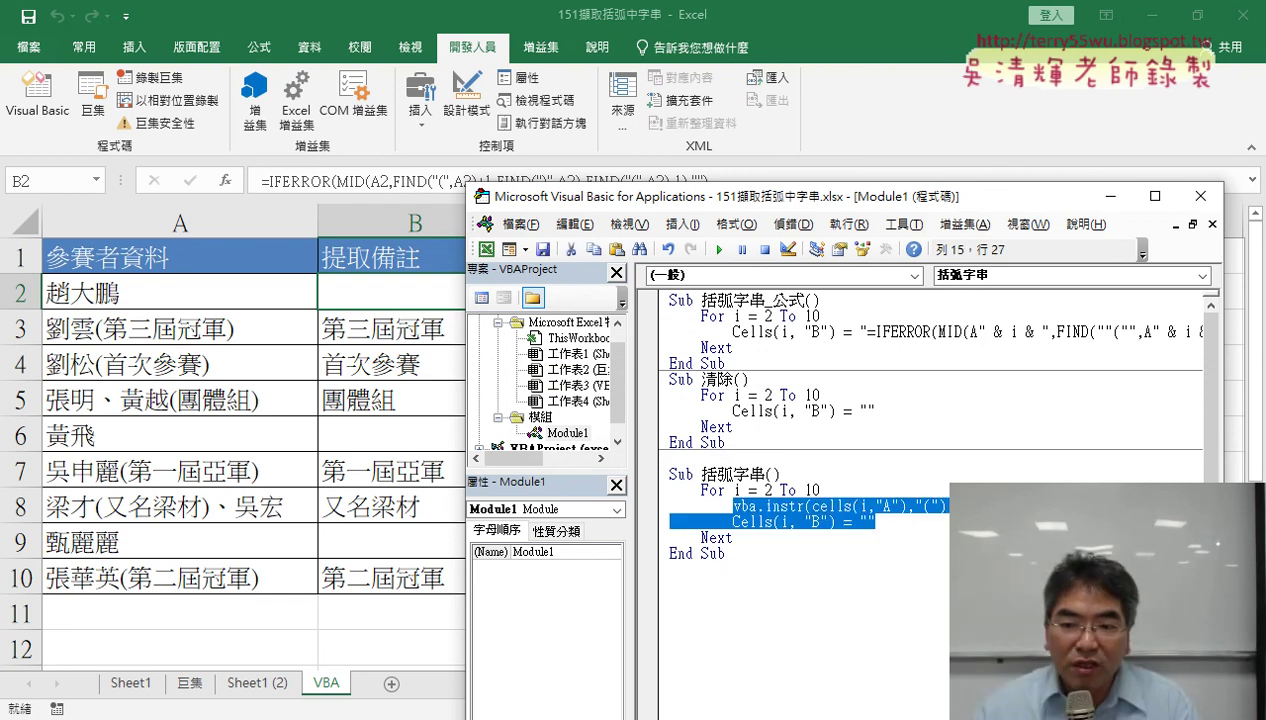
click(851, 507)
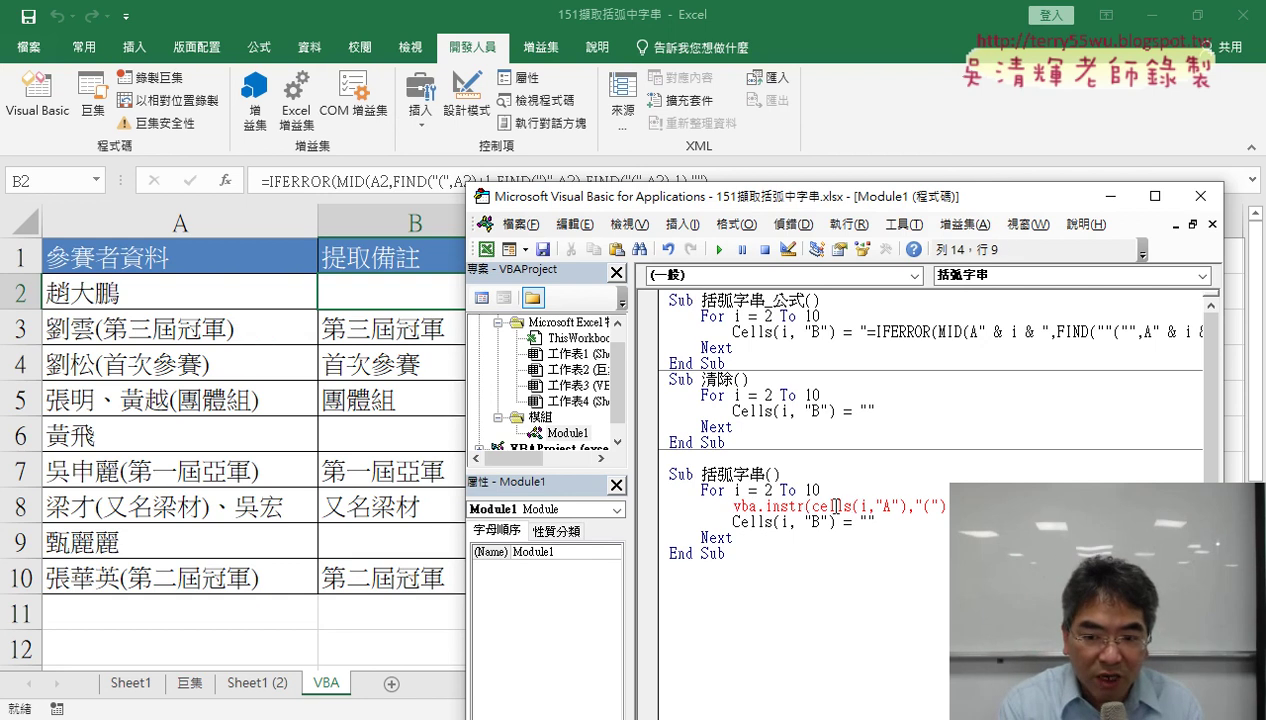
text(a=)
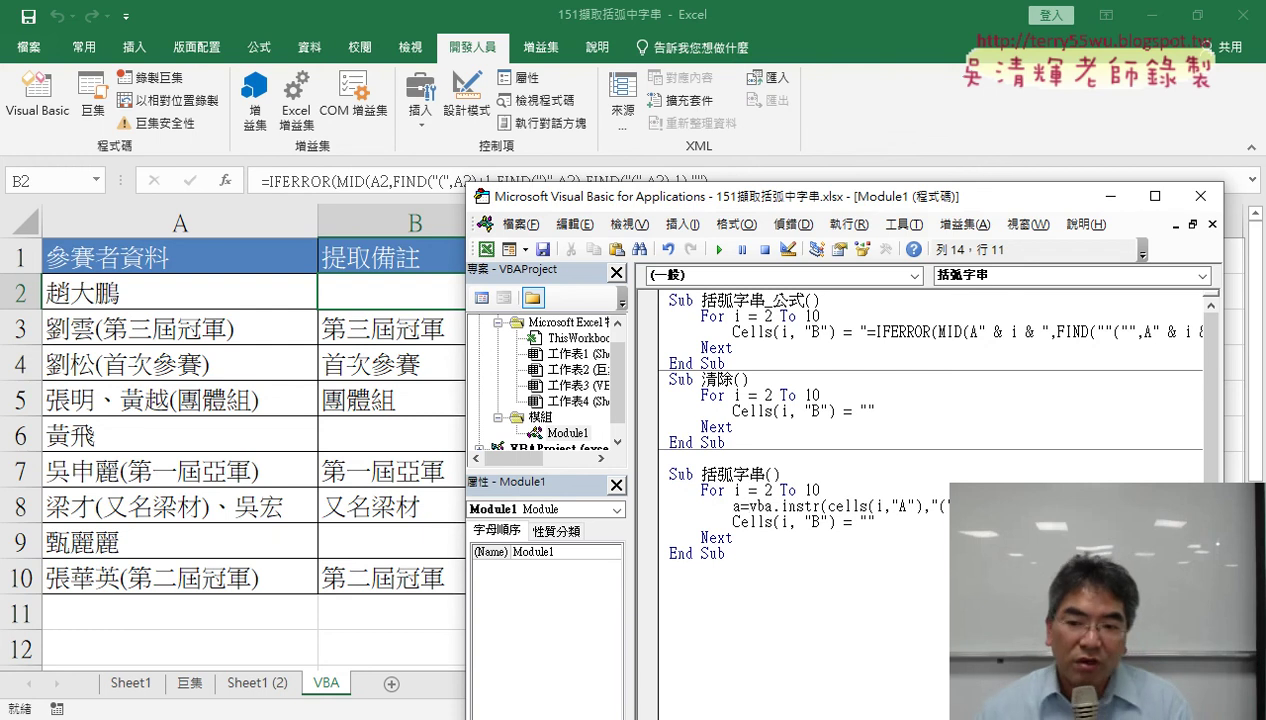
drag(764, 506, 994, 506)
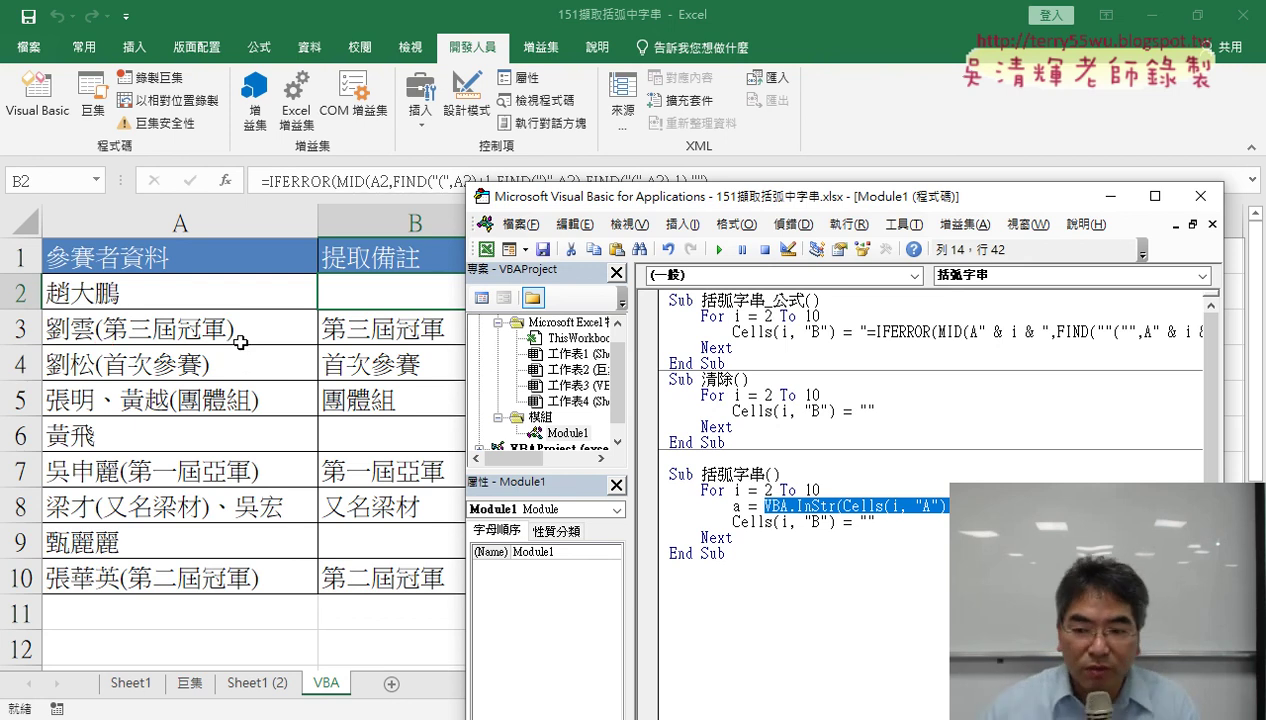
key(End)
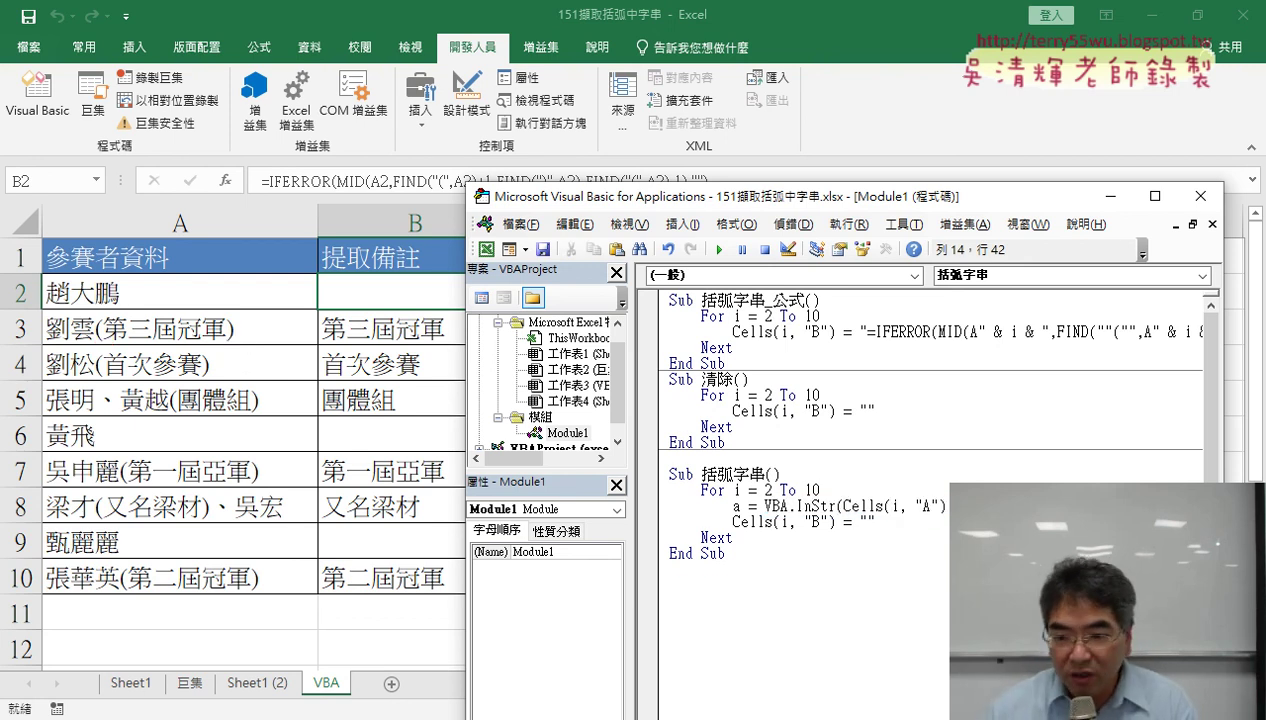
Copy the a = VBA.InStr line onto a new line below and rename its variable to b.
key(Return)
drag(946, 506, 740, 507)
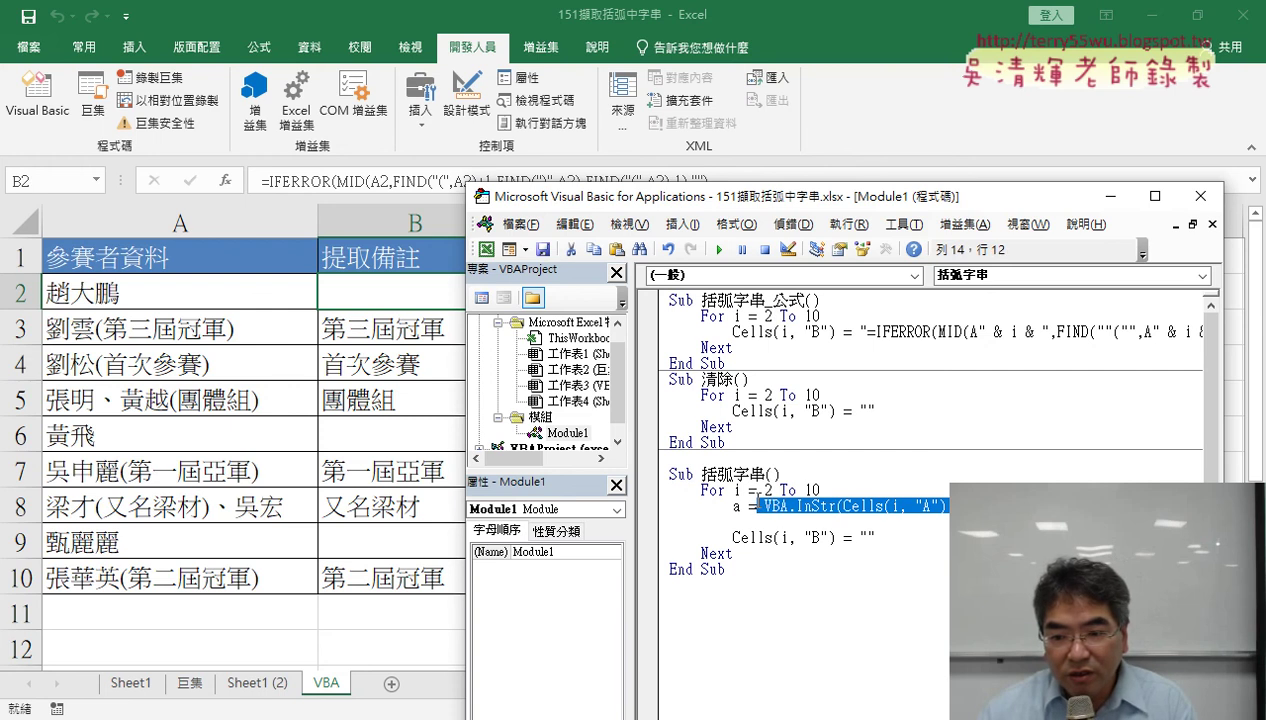
right_click(737, 507)
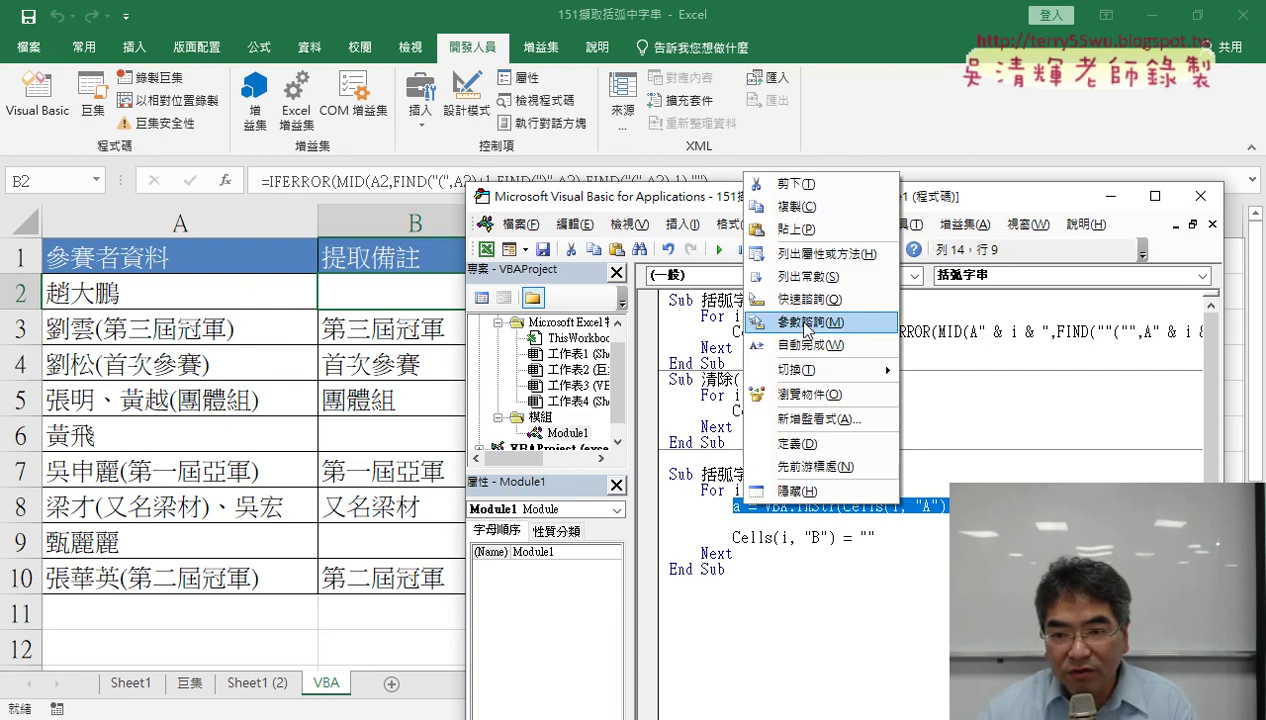
click(785, 208)
click(757, 522)
key(ctrl+v)
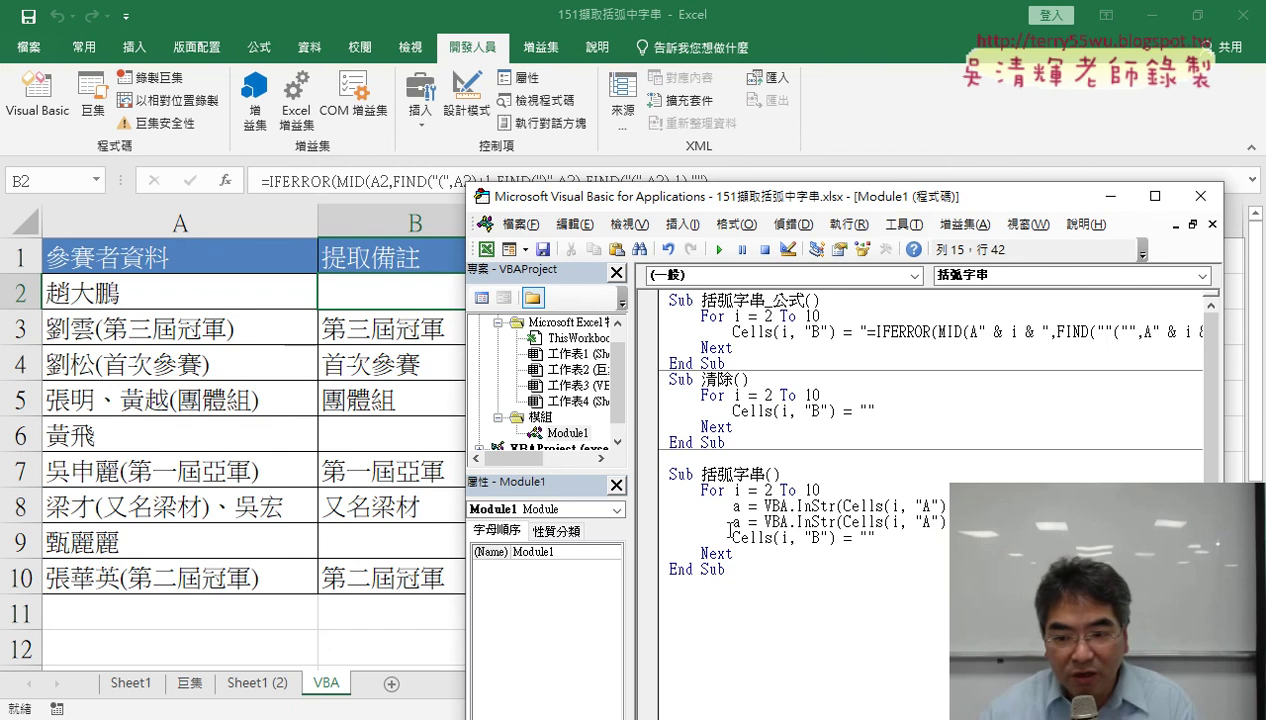
double_click(737, 521)
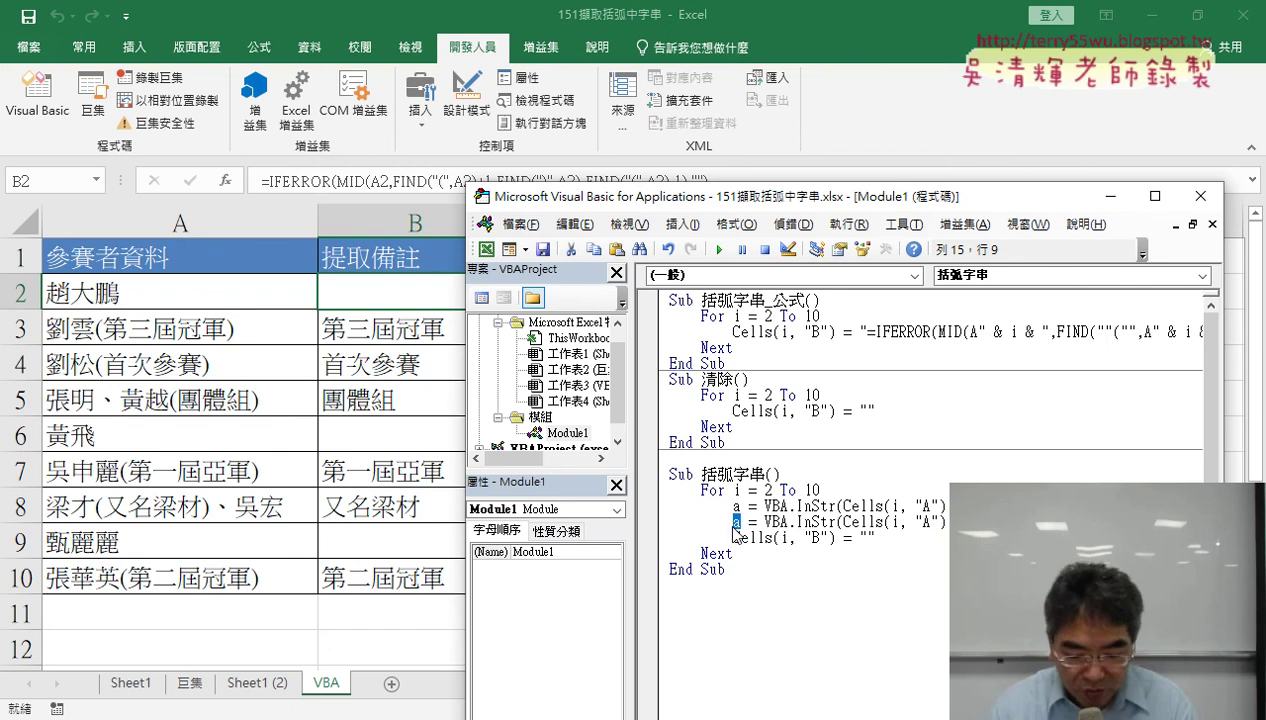
text(b)
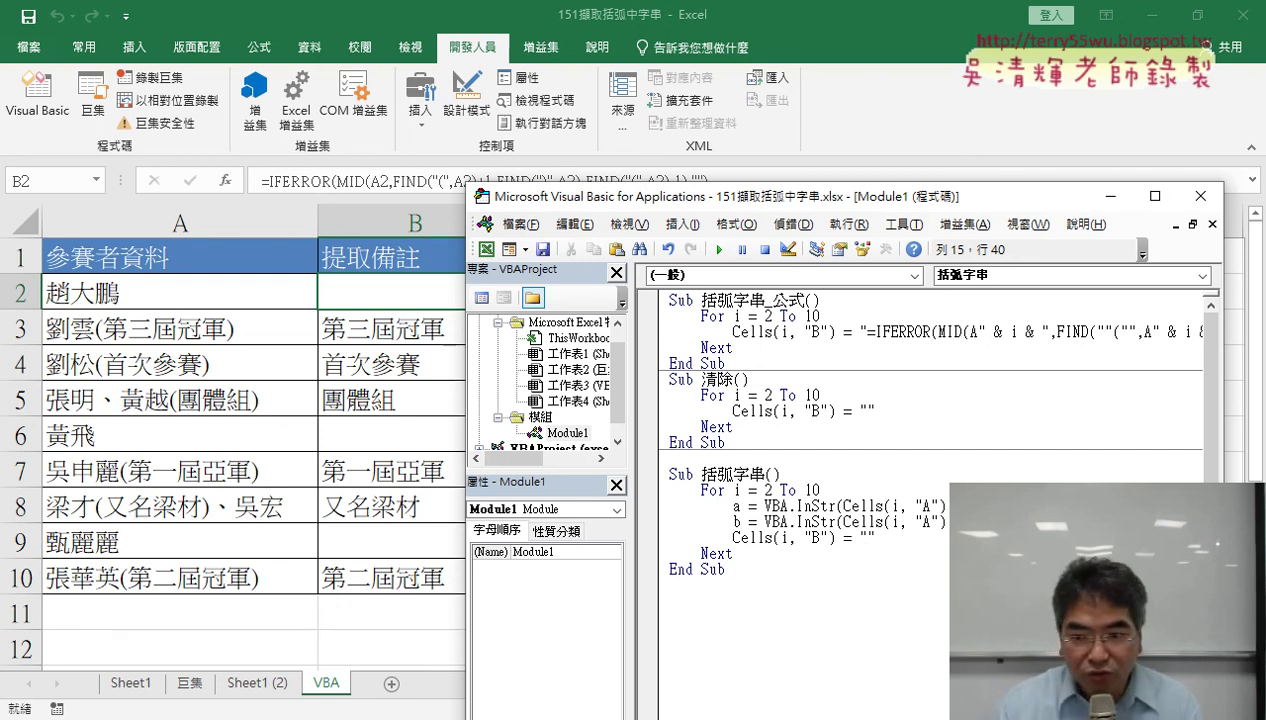
Annotate the parenthesized text in A3 and variables a and b, then clear the pen marks.
drag(236, 348, 190, 347)
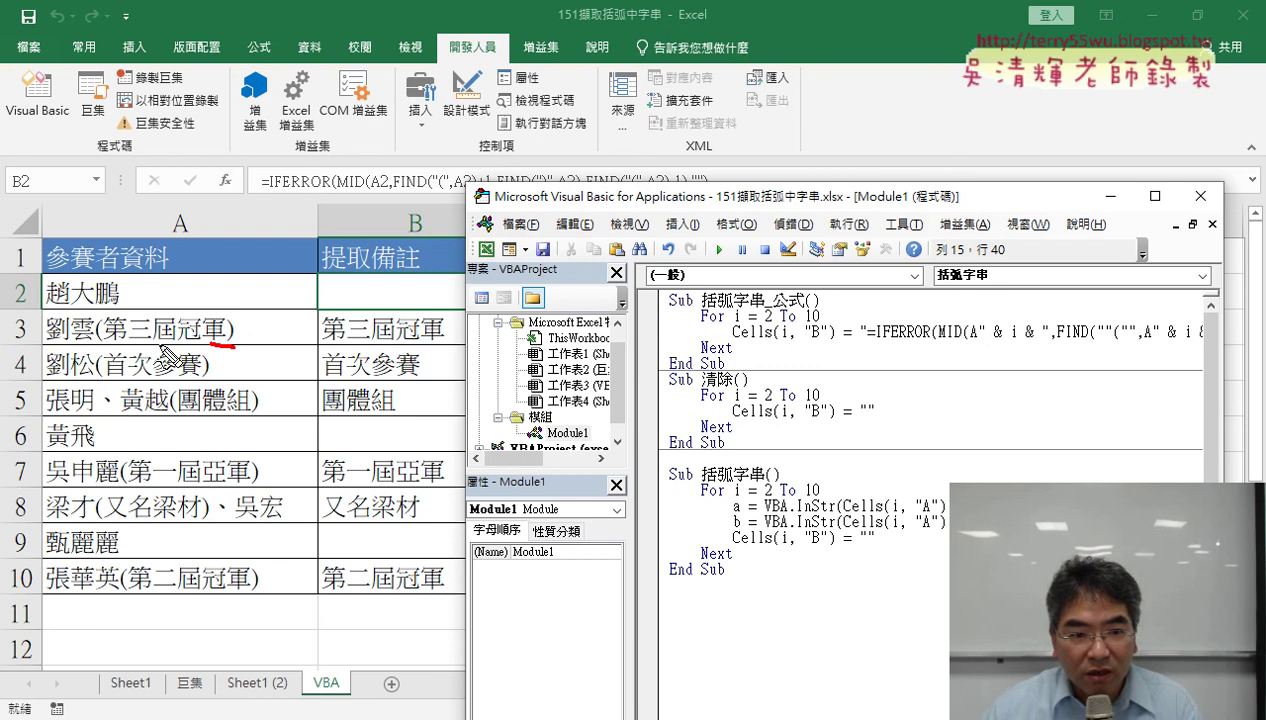
drag(110, 346, 98, 345)
drag(733, 516, 743, 516)
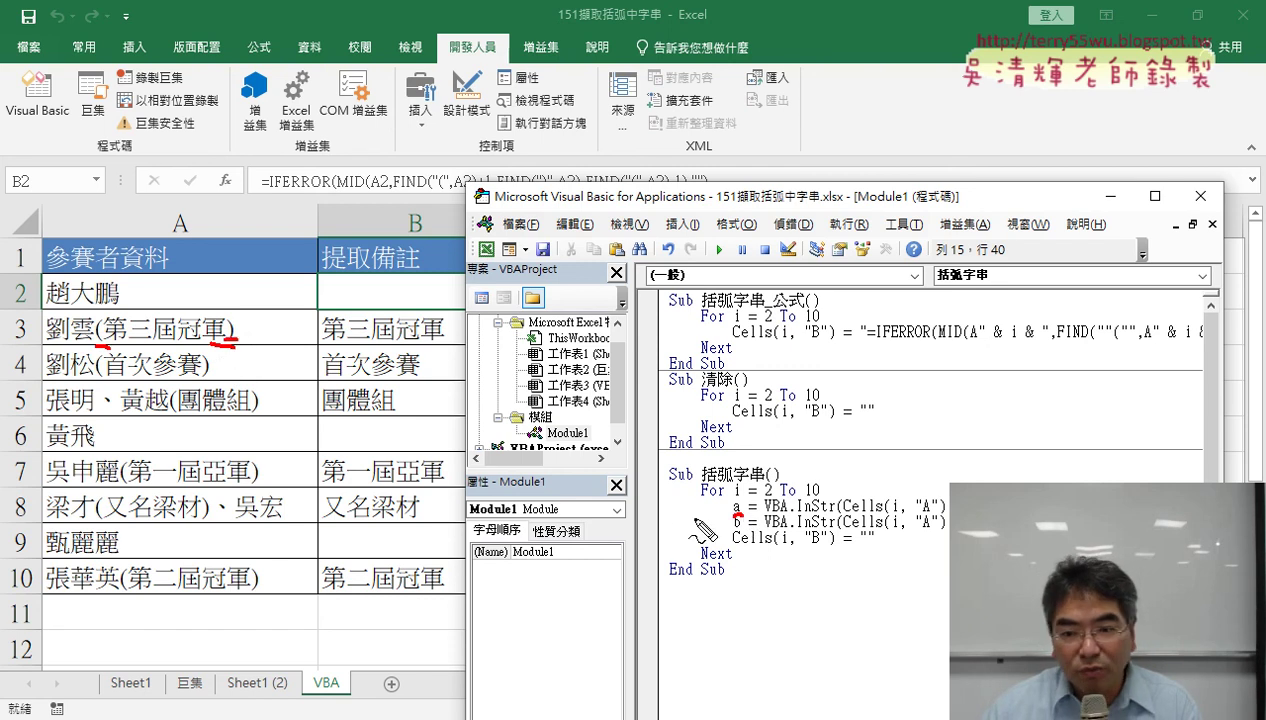
drag(734, 531, 745, 531)
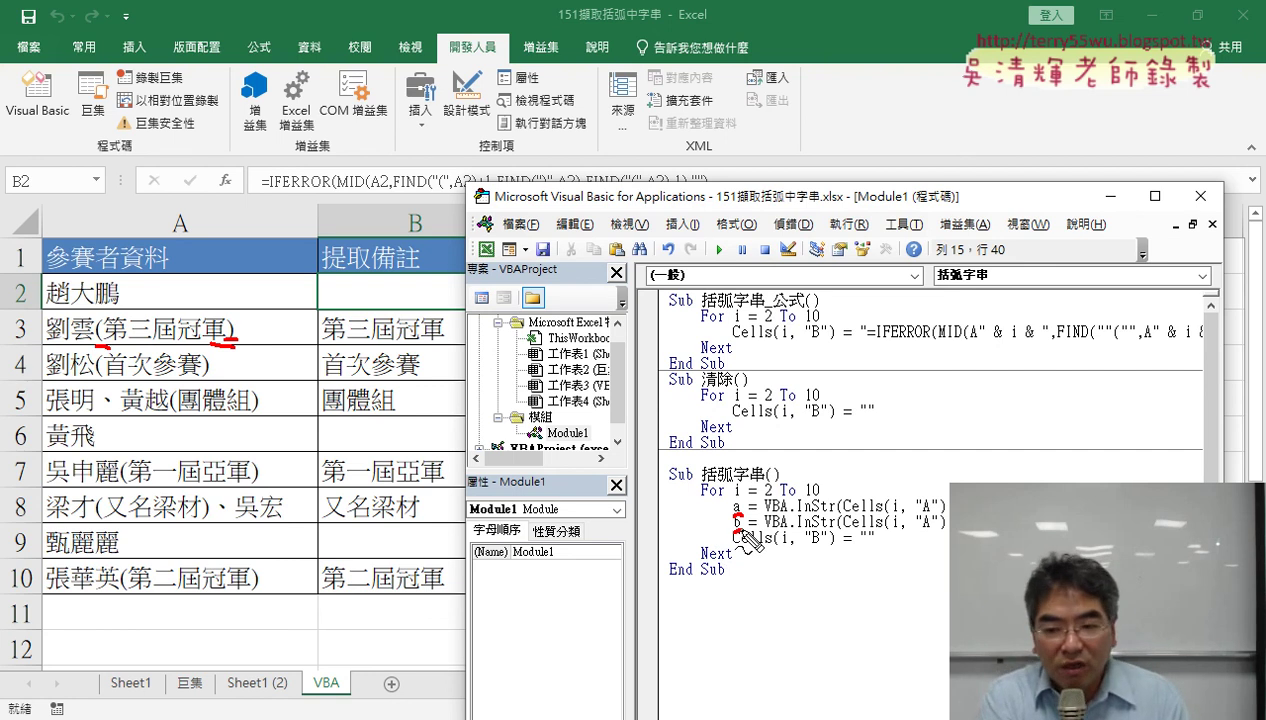
key(Escape)
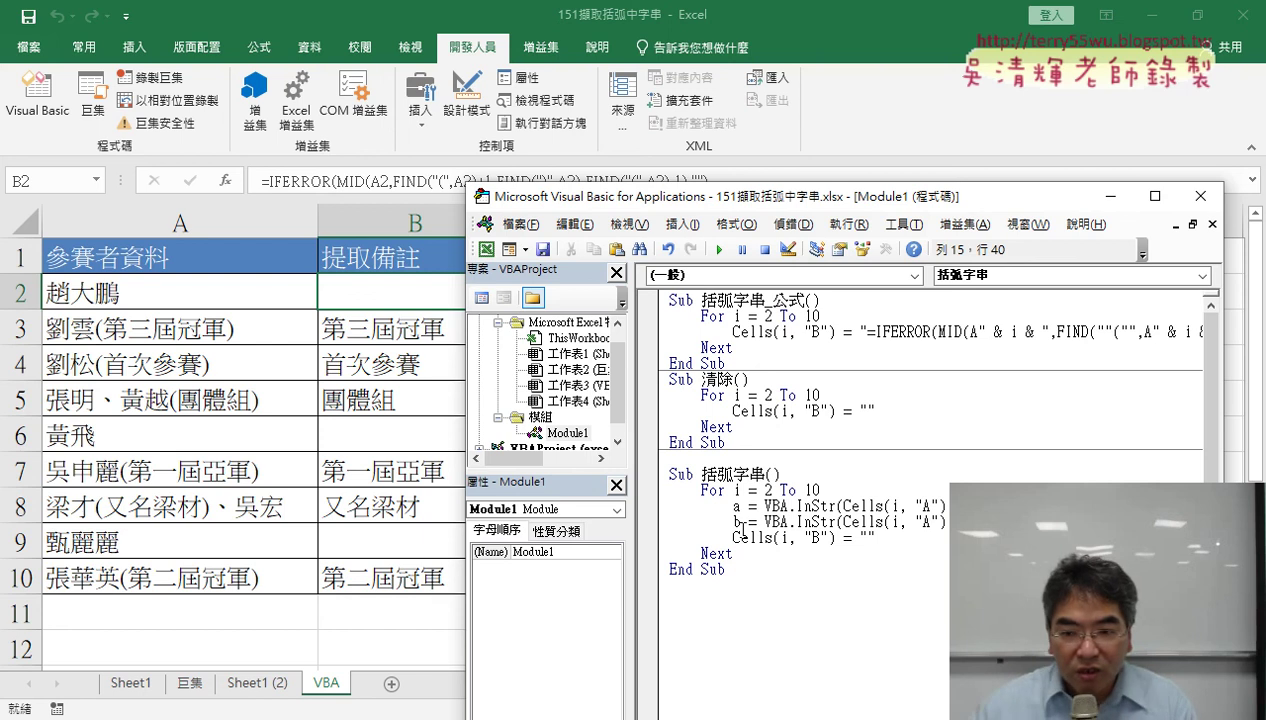
Replace the empty string after the column B equals sign with 'mid('.
click(859, 538)
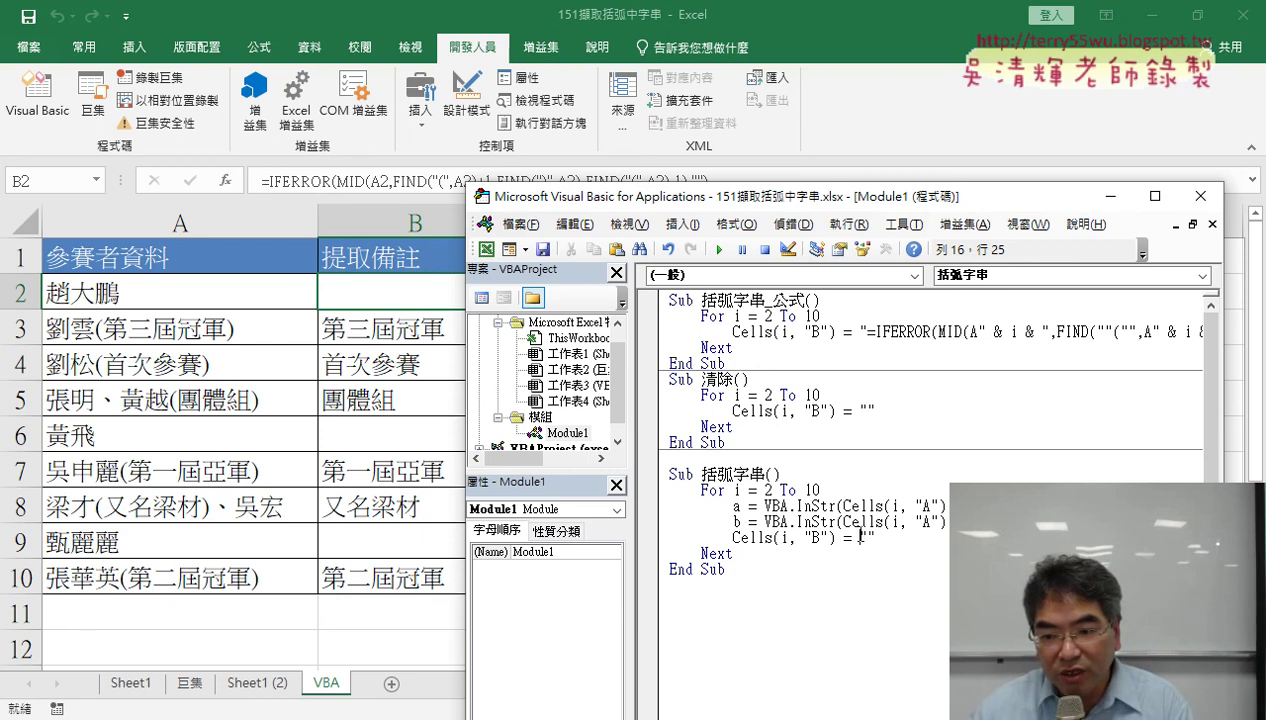
key(shift+End)
text(vb)
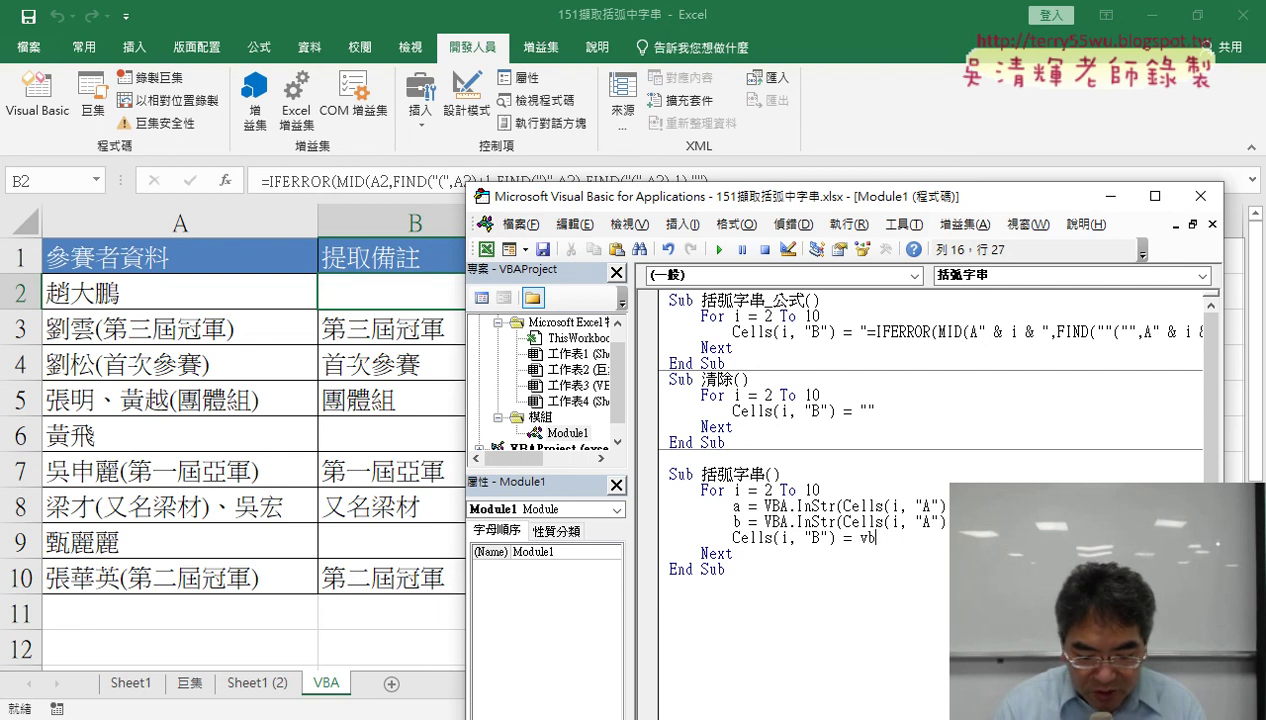
text(a.)
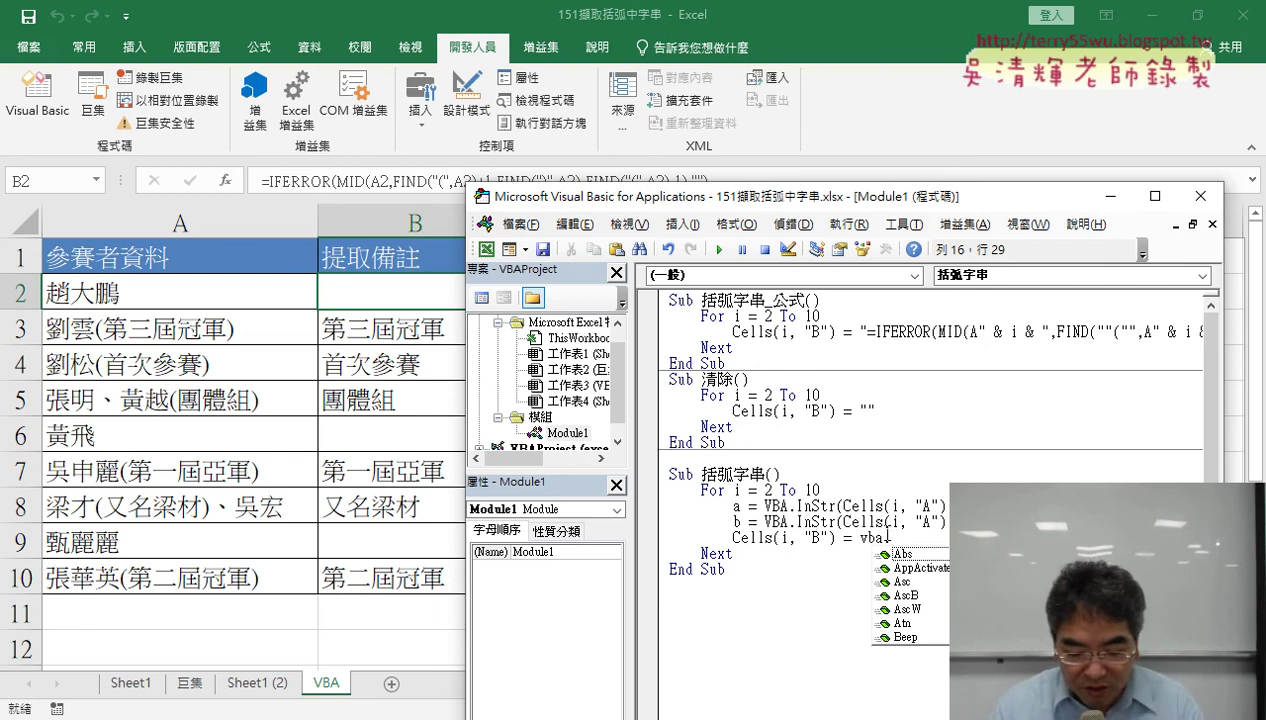
text(mid)
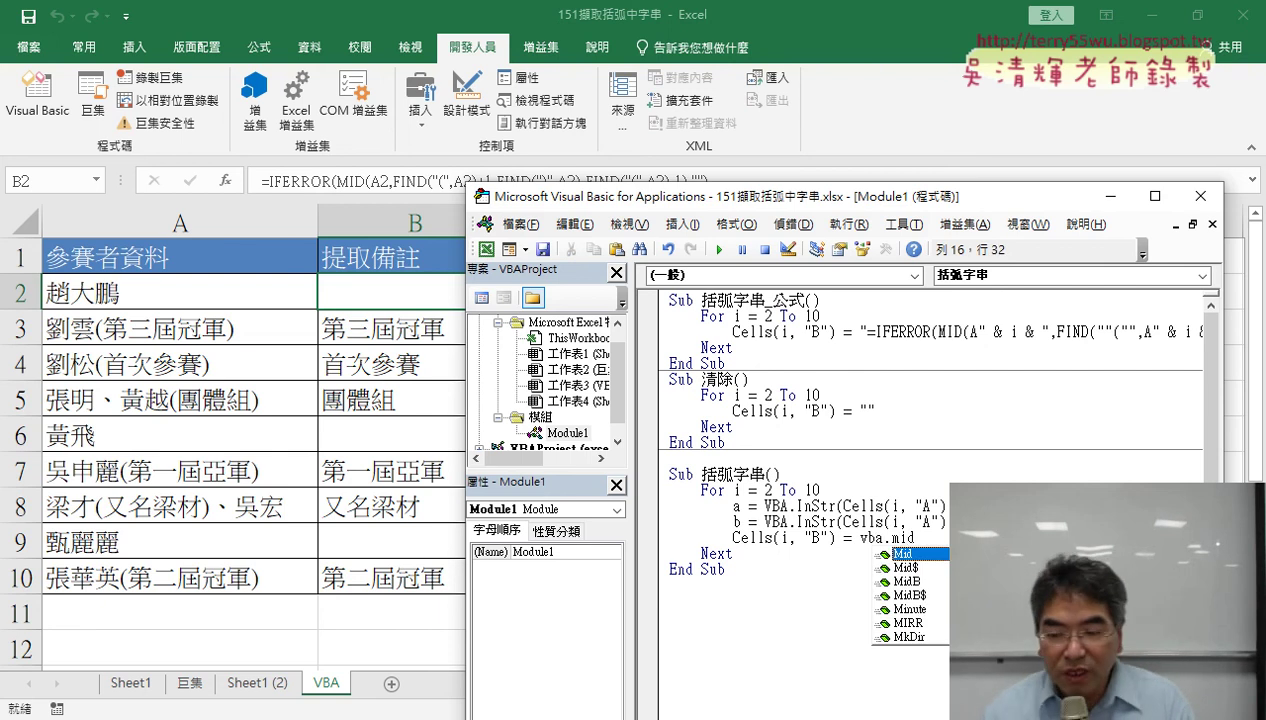
click(885, 538)
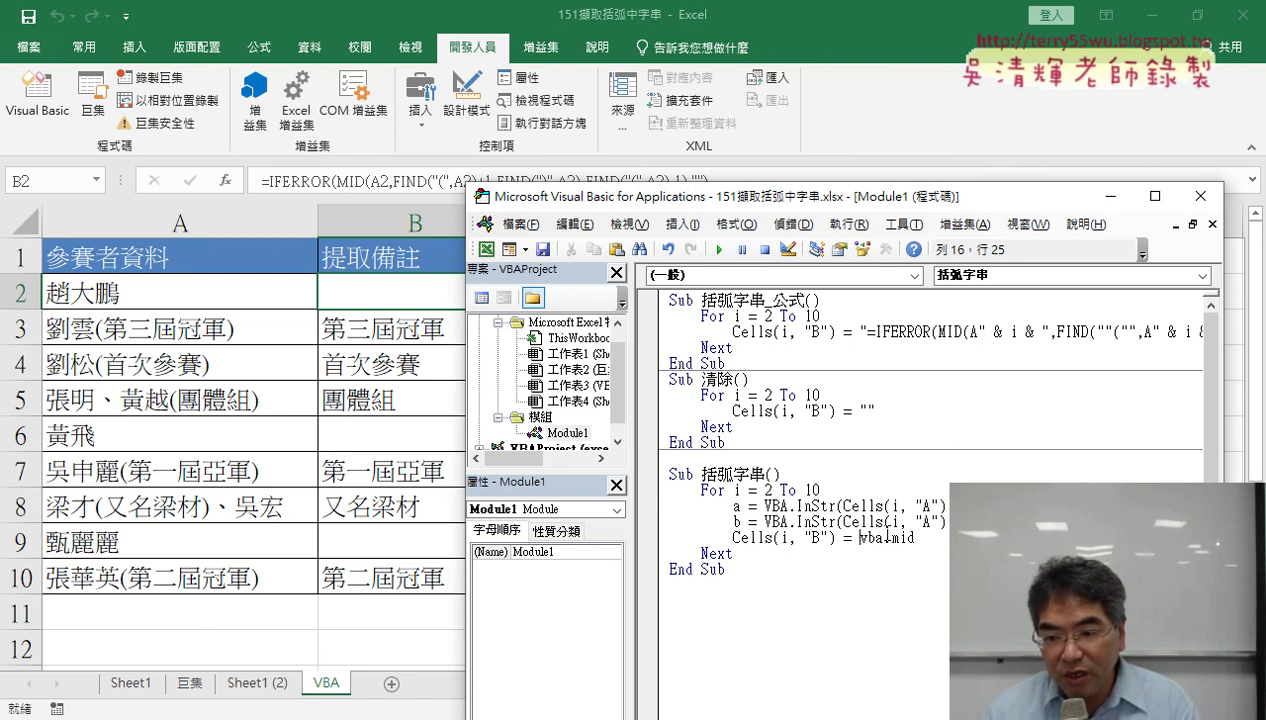
key(Delete)
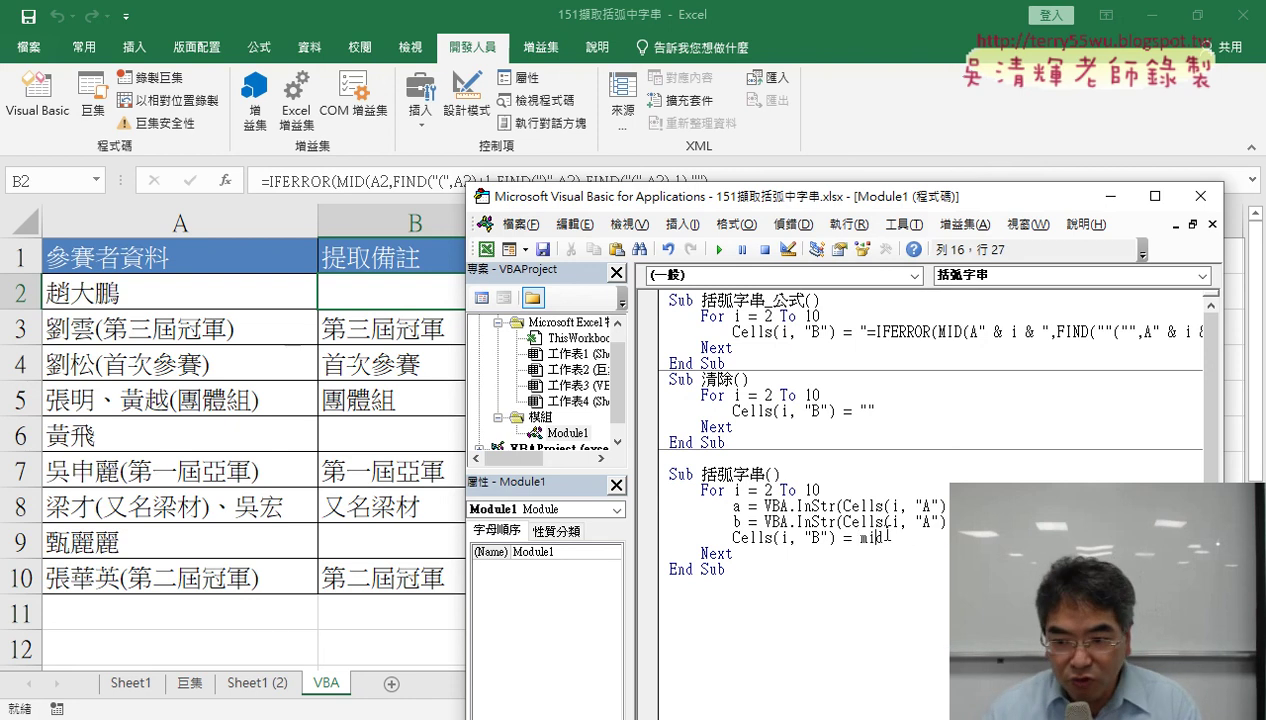
text(()
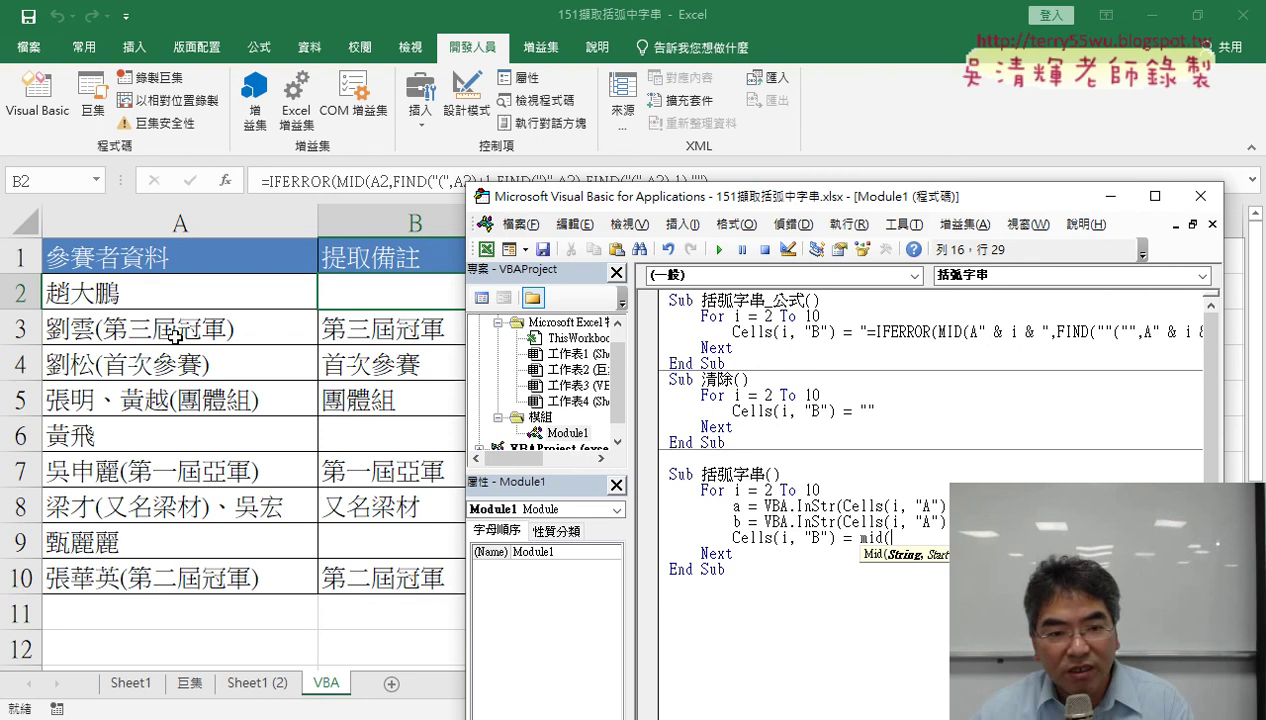
Fill the mid call with Cells(i, "A") plus a-based start and length arguments, and close it.
mouse_move(836, 537)
mouse_down()
mouse_move(745, 538)
mouse_move(894, 540)
mouse_up()
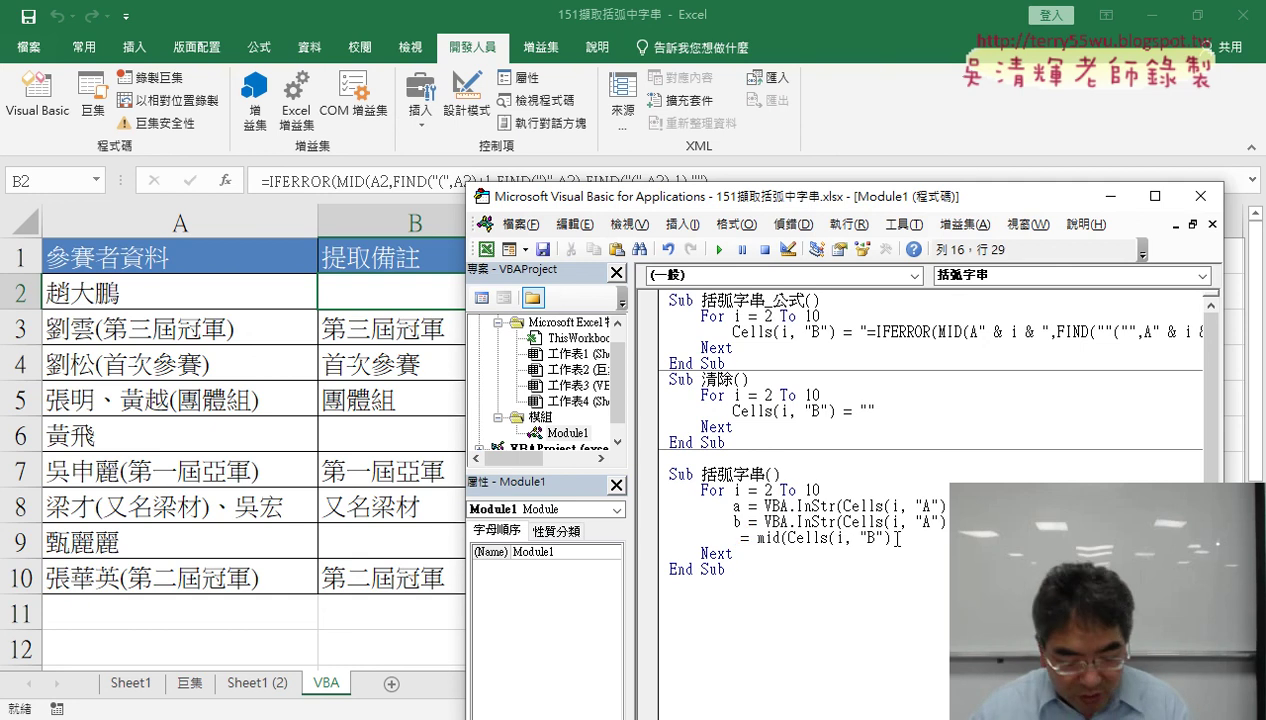
key(ctrl+z)
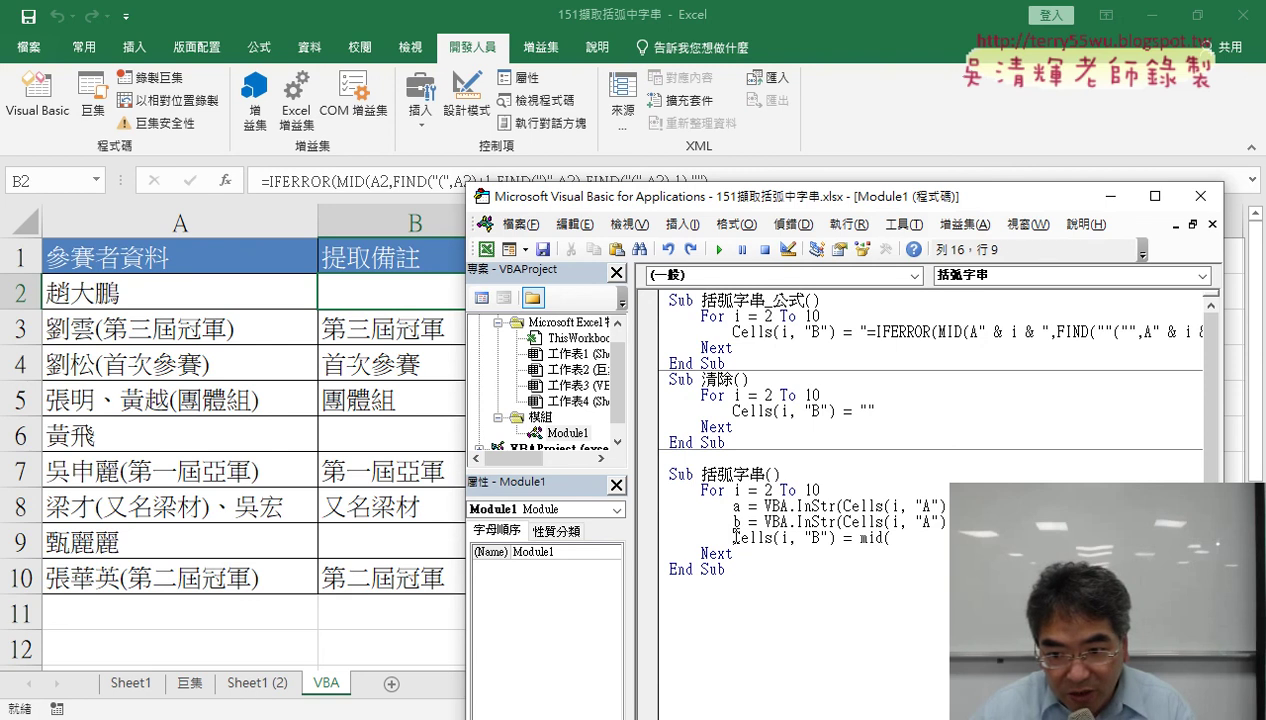
drag(735, 538, 907, 552)
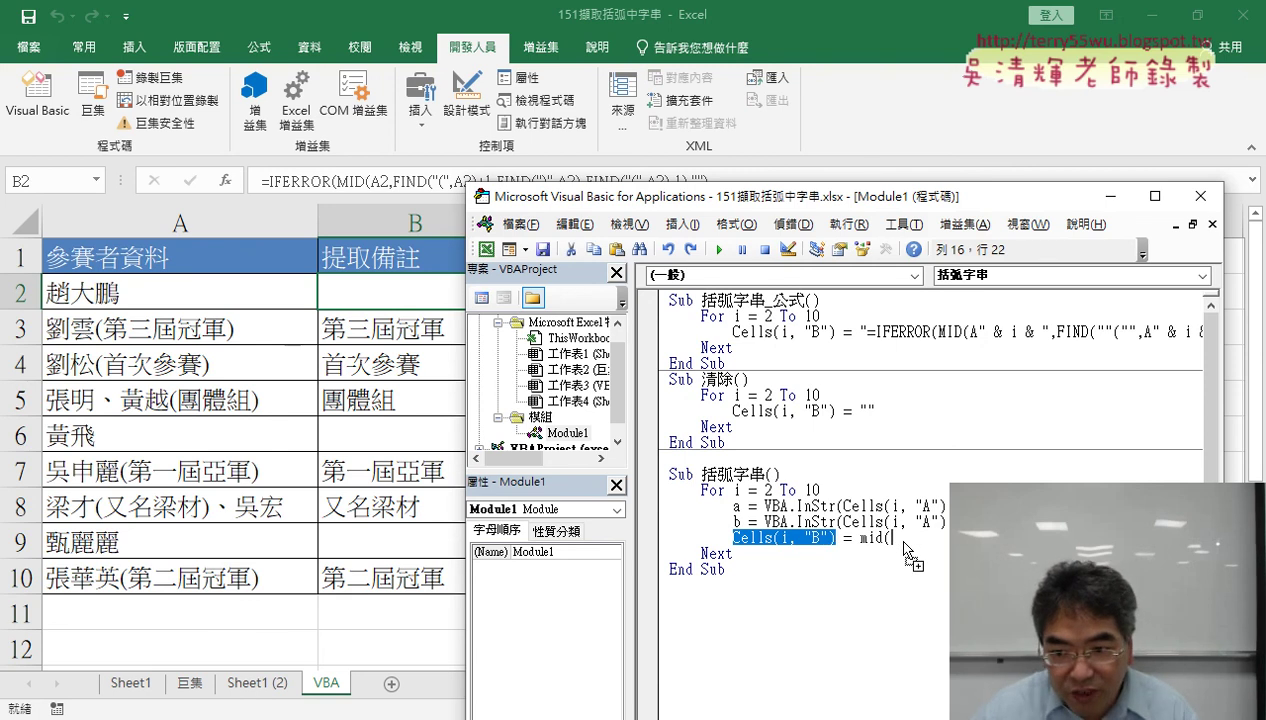
drag(904, 543, 904, 543)
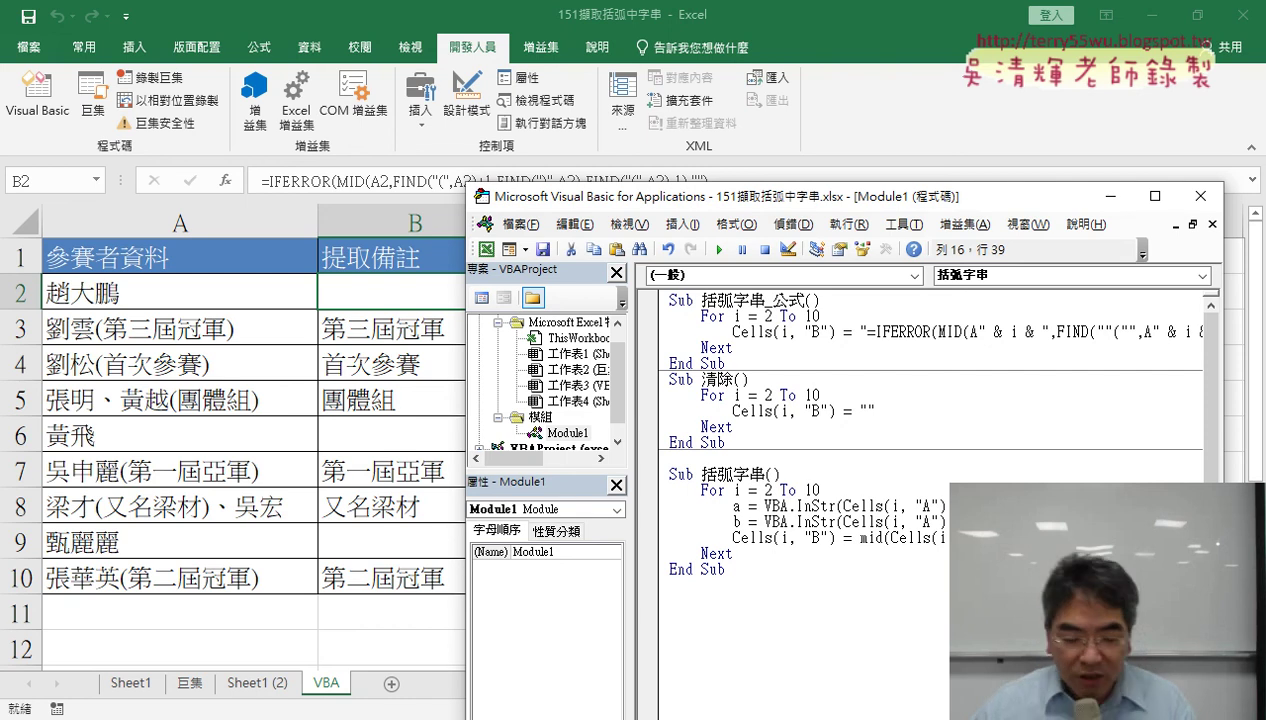
text(A)
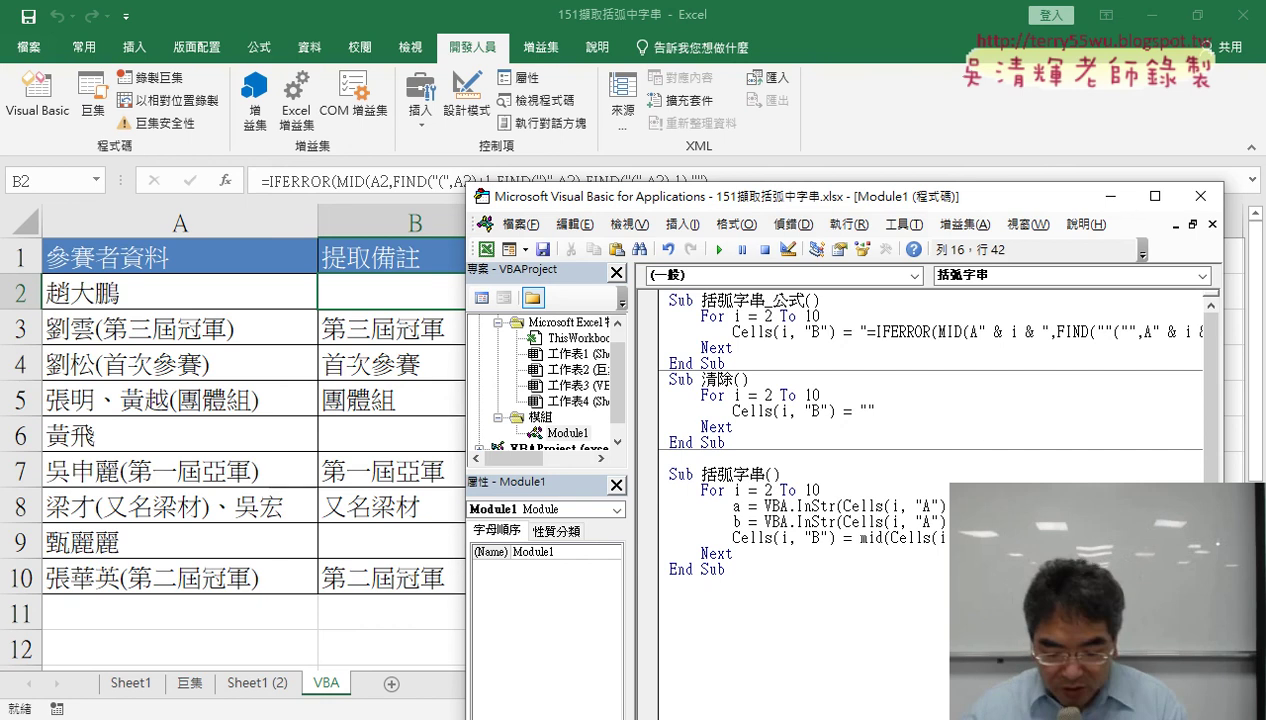
text(,)
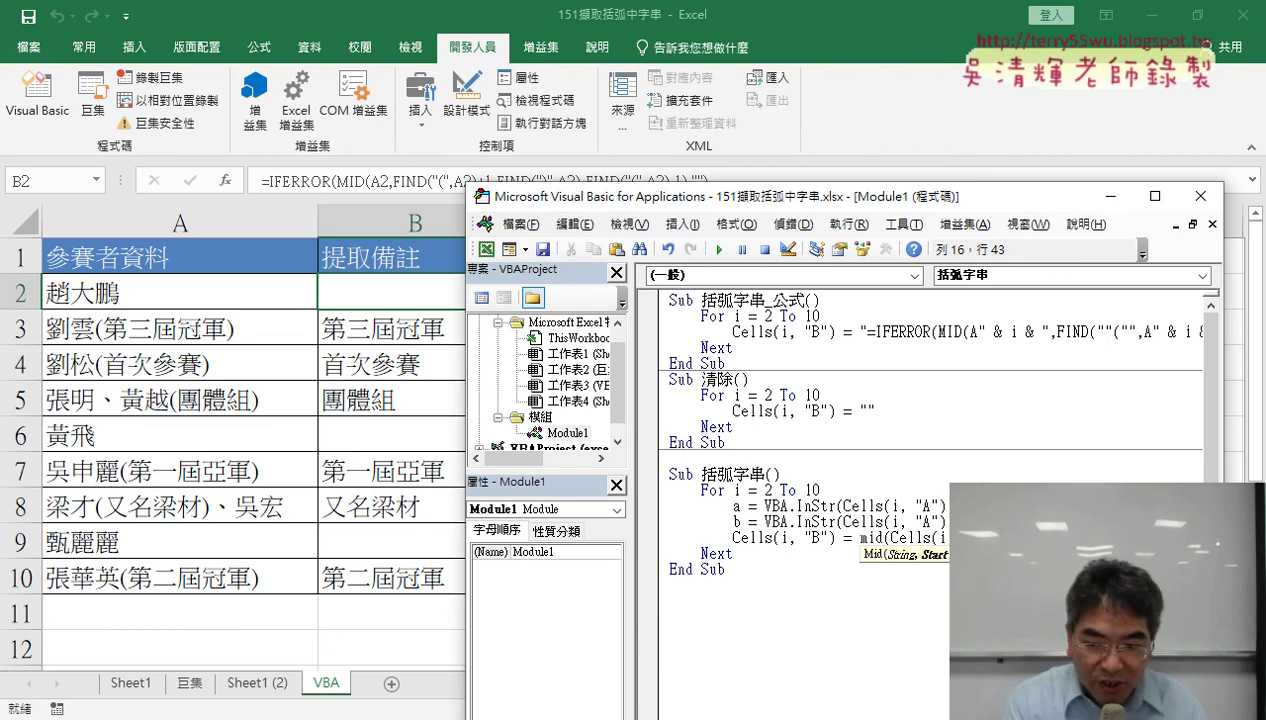
text(a)
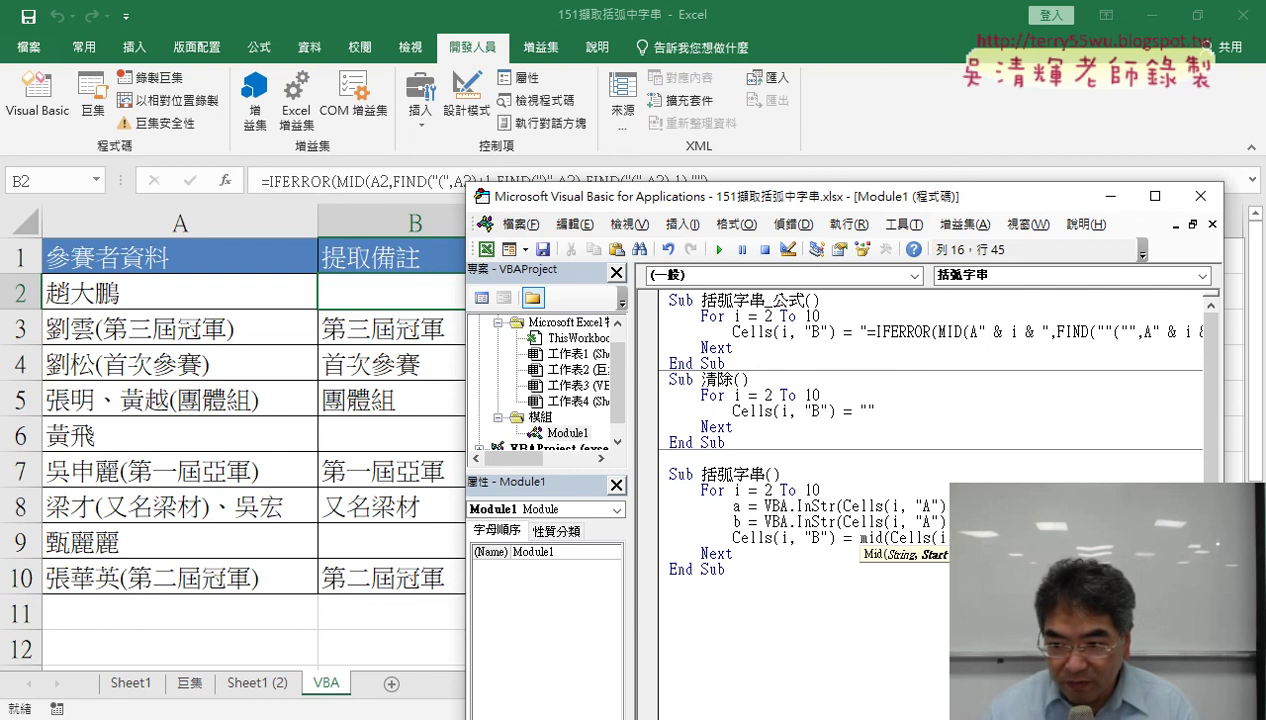
text(,)
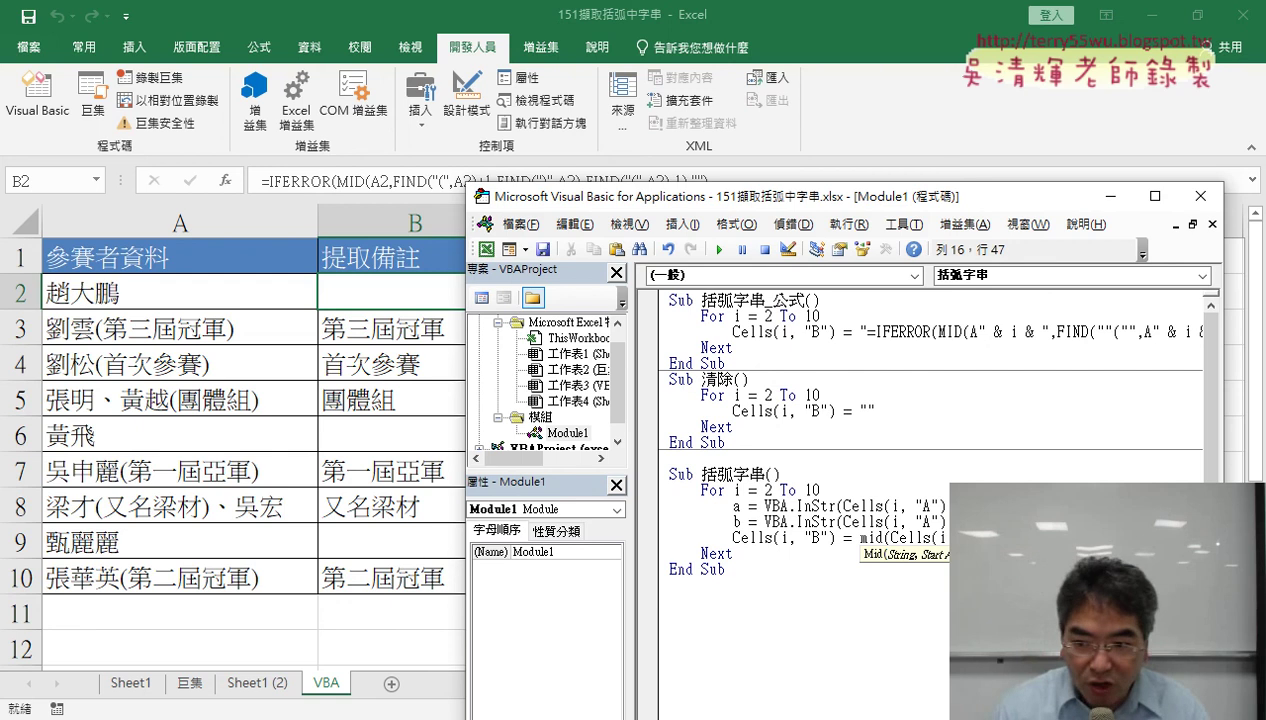
text(a)
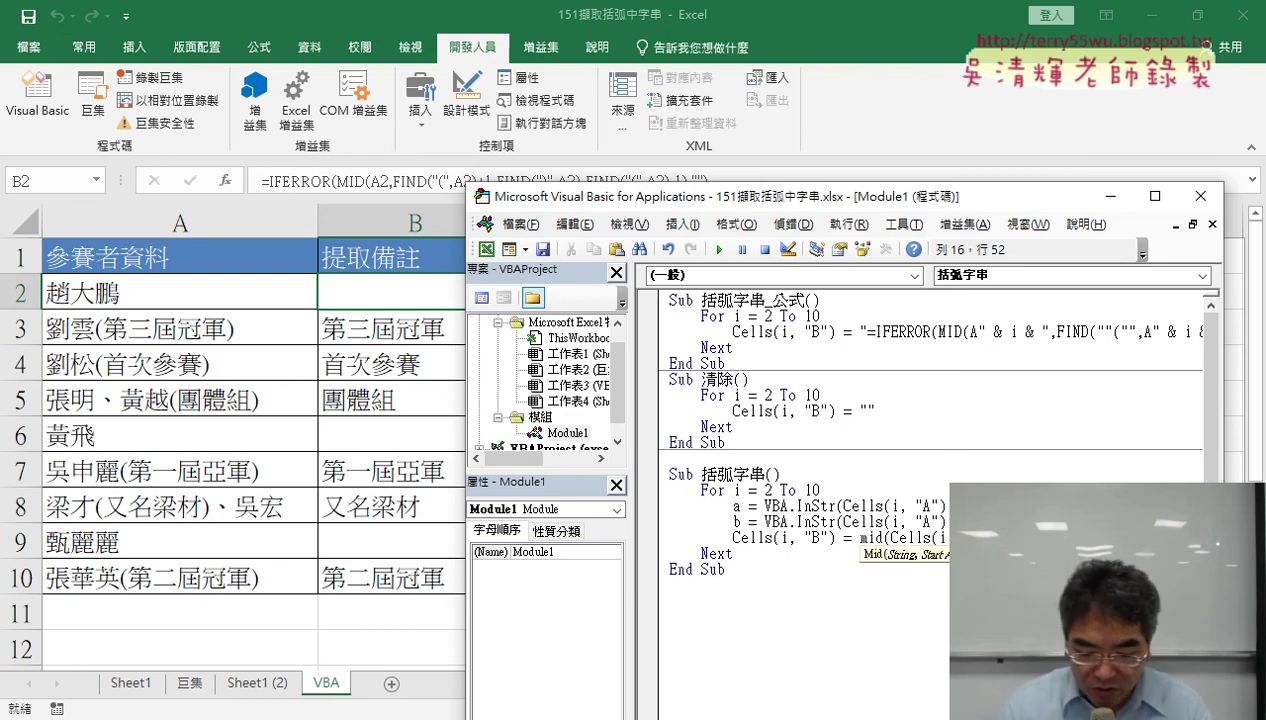
text())
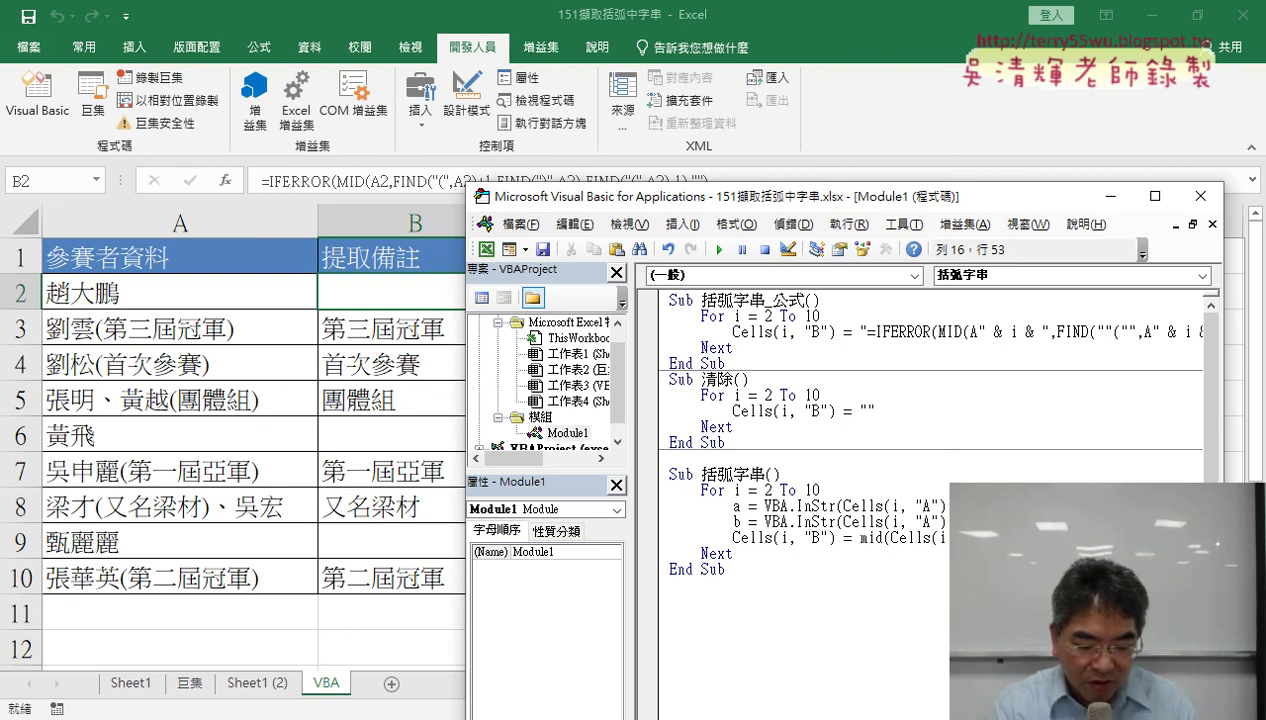
drag(797, 510, 855, 510)
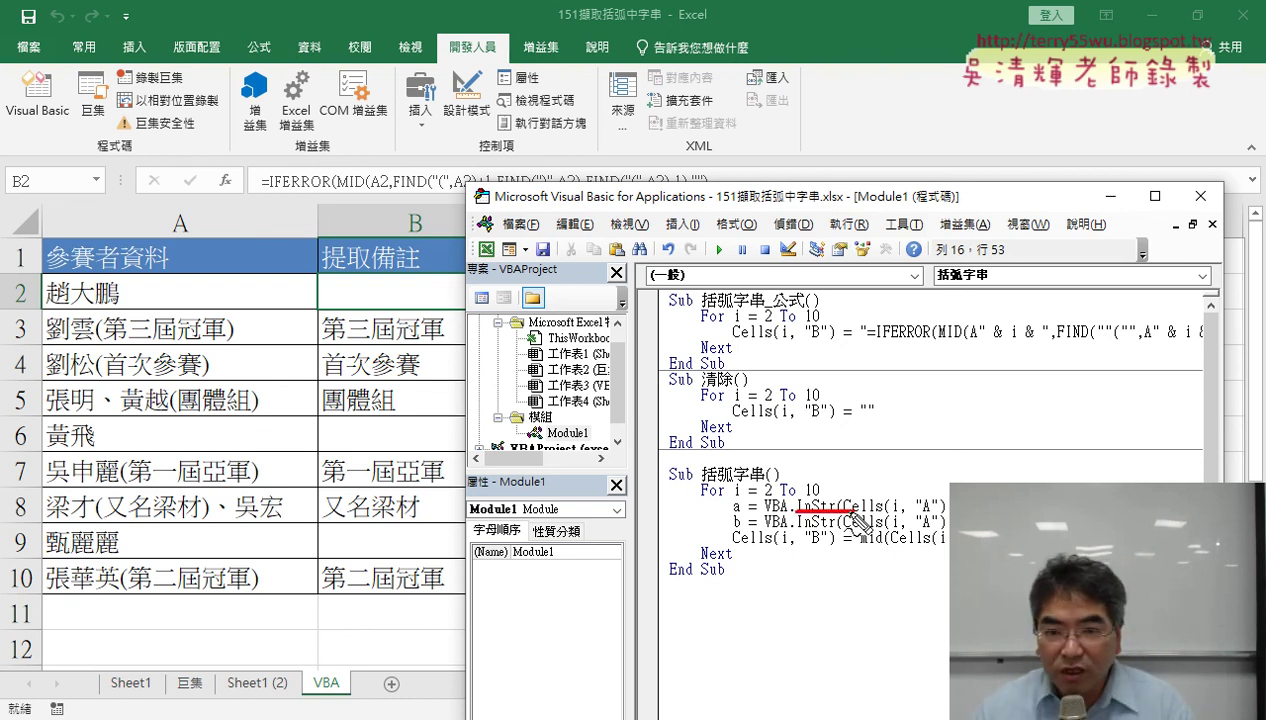
drag(398, 185, 424, 192)
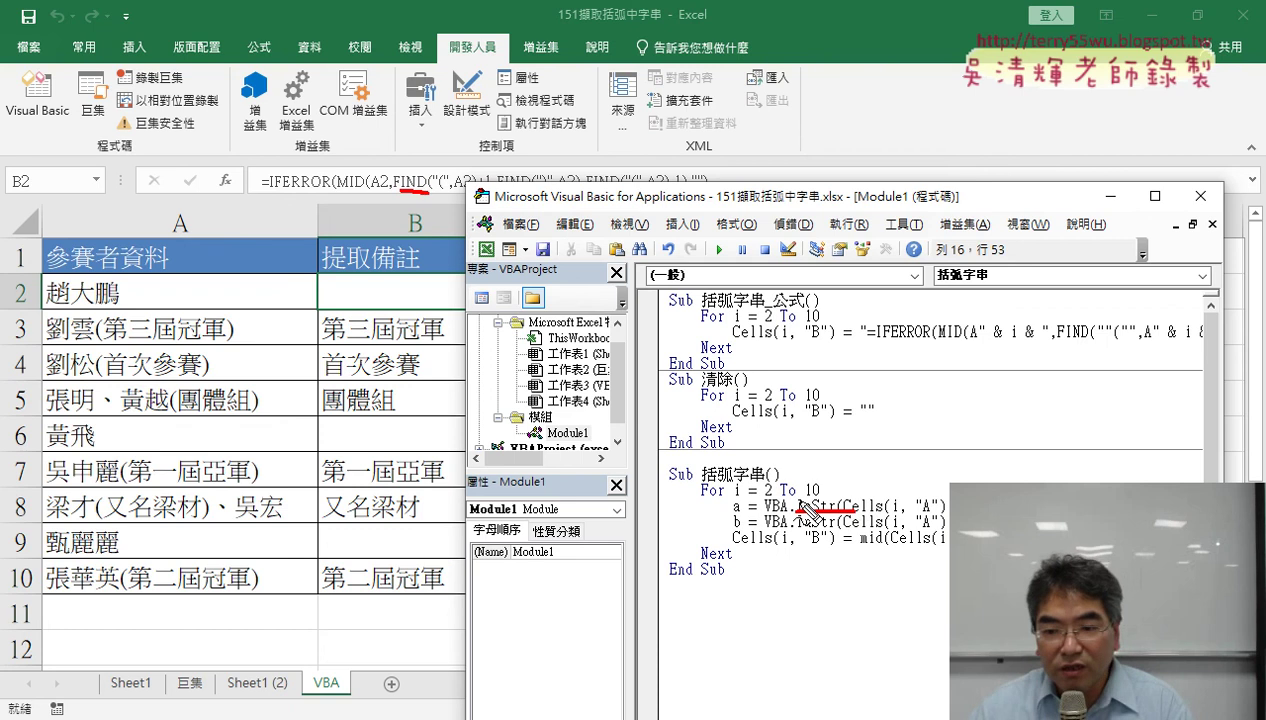
drag(861, 547, 880, 543)
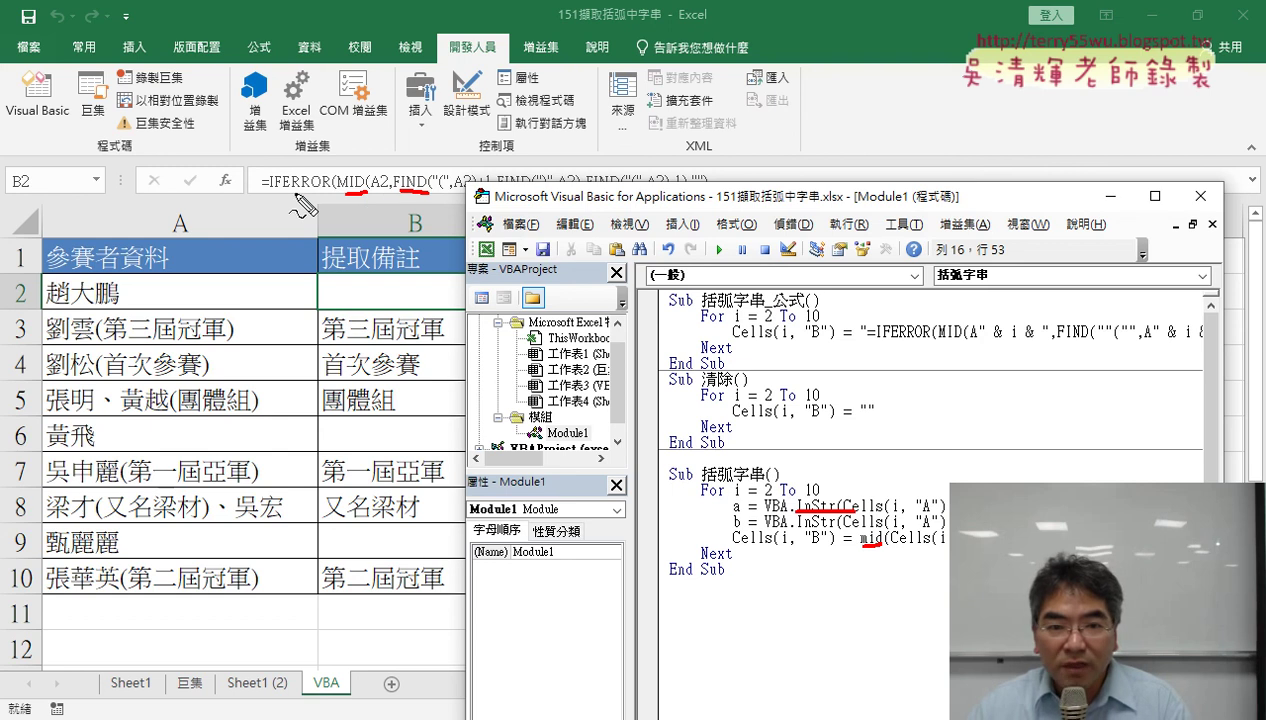
drag(268, 190, 364, 193)
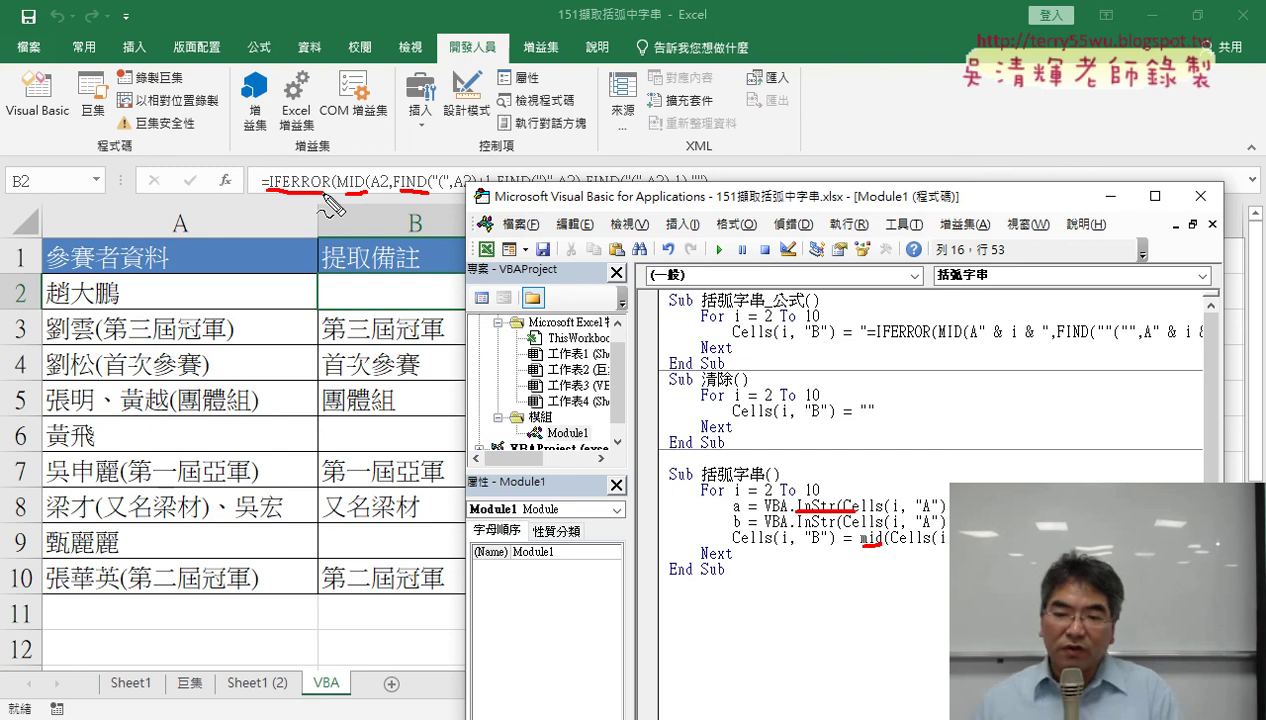
key(Escape)
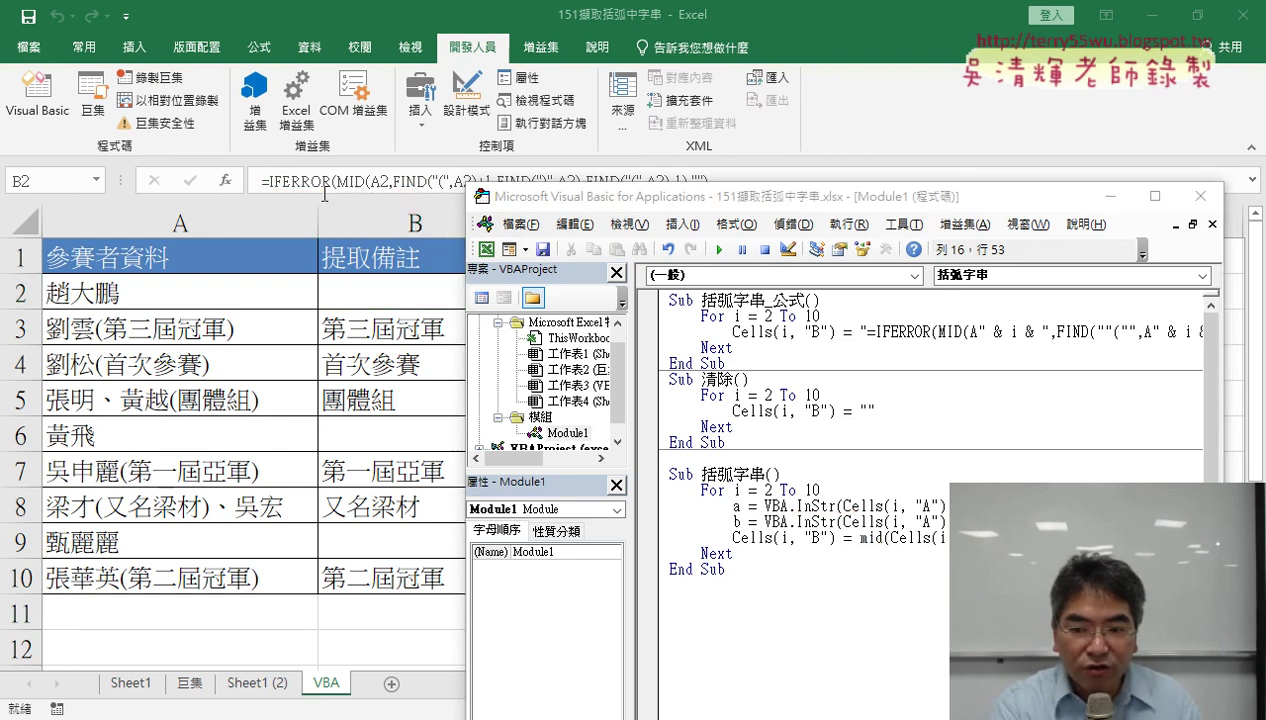
click(860, 543)
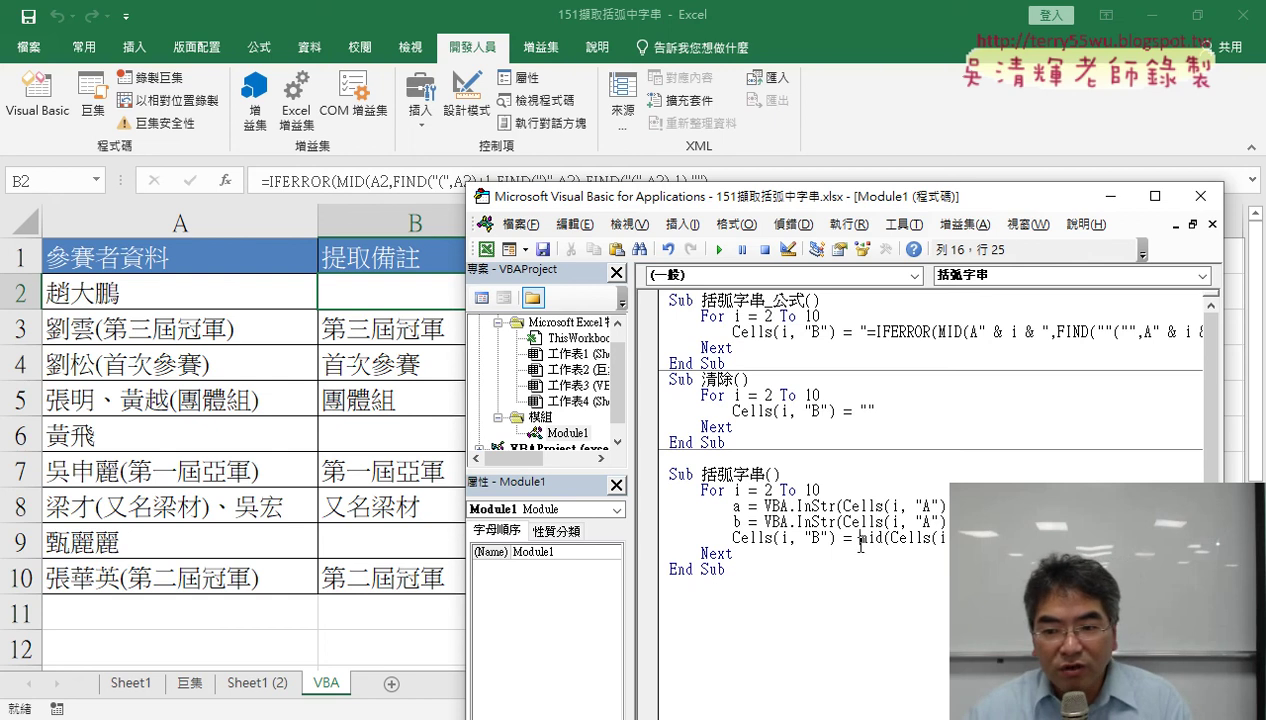
double_click(736, 505)
double_click(737, 521)
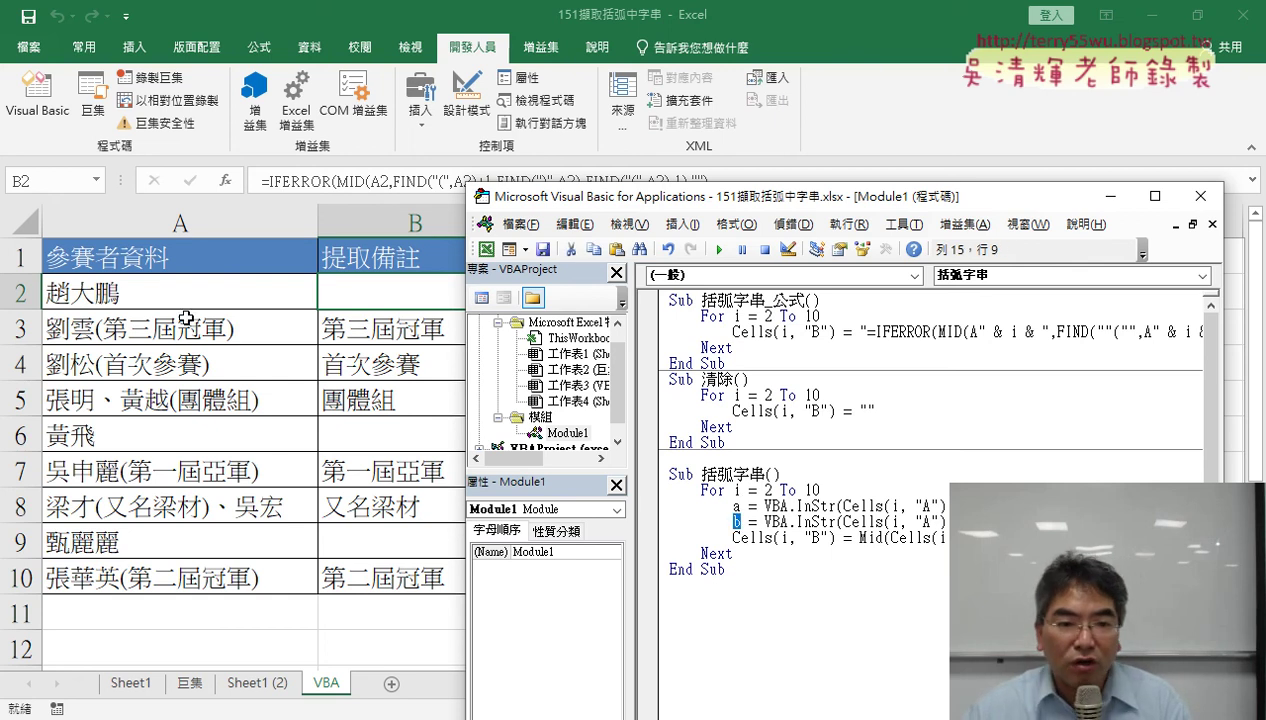
click(741, 507)
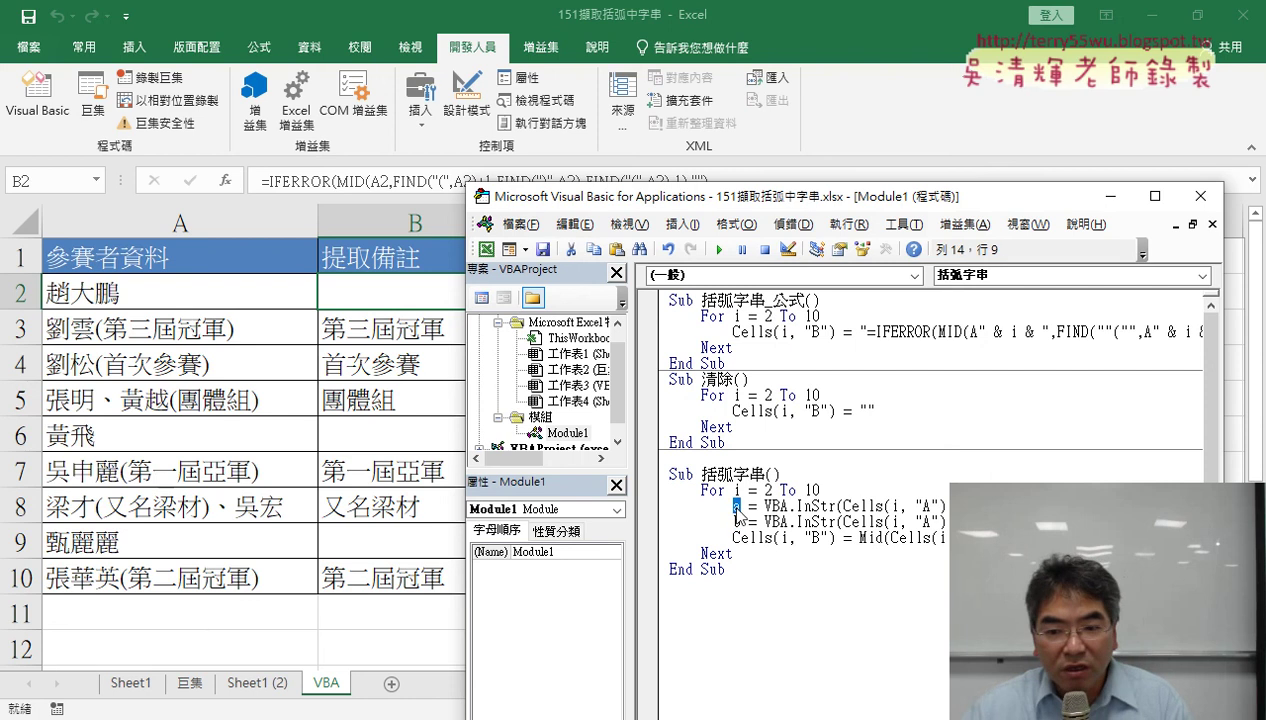
click(781, 521)
Run 清除 to empty column B, then run the 括弧字串 extraction macro.
drag(694, 208, 723, 185)
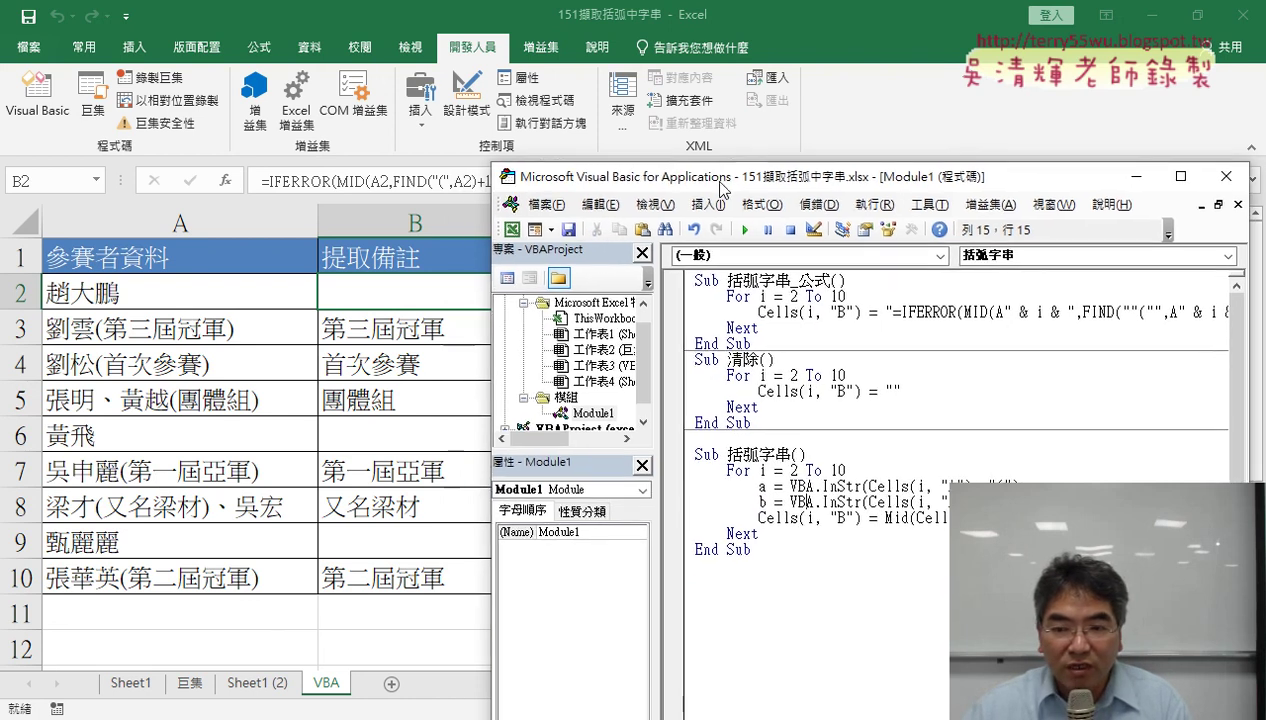
click(808, 382)
click(749, 229)
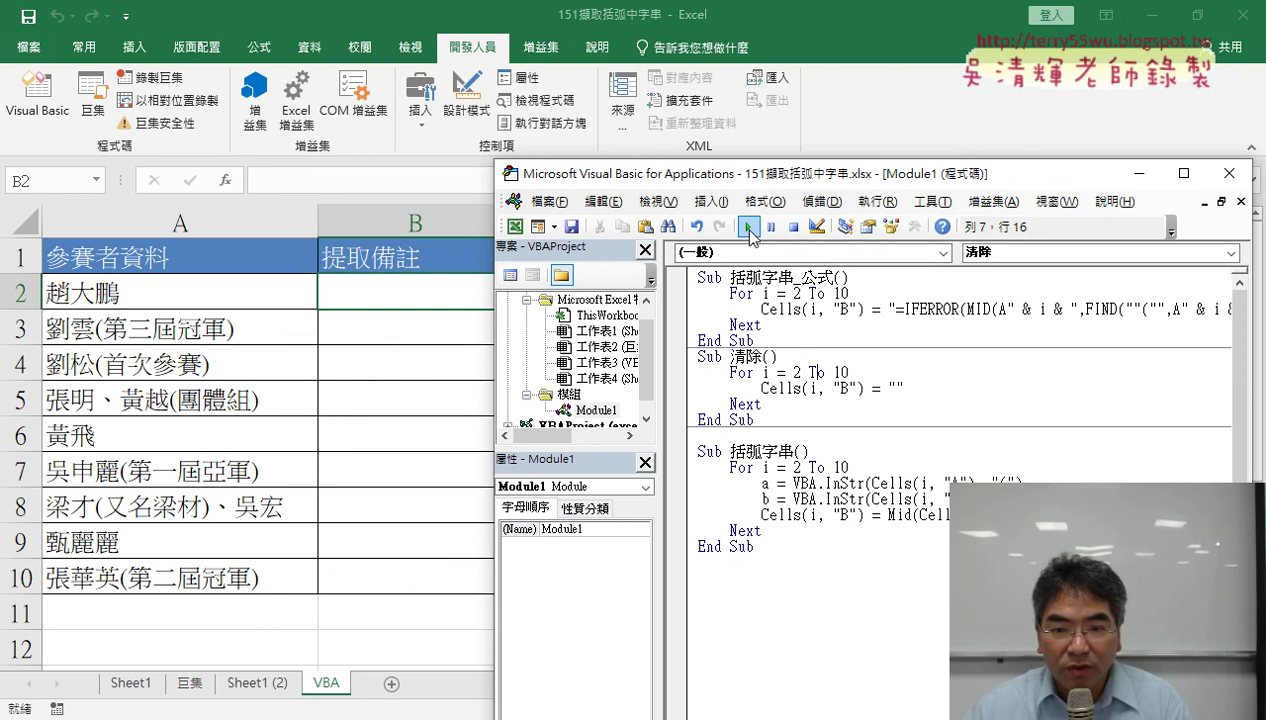
click(748, 229)
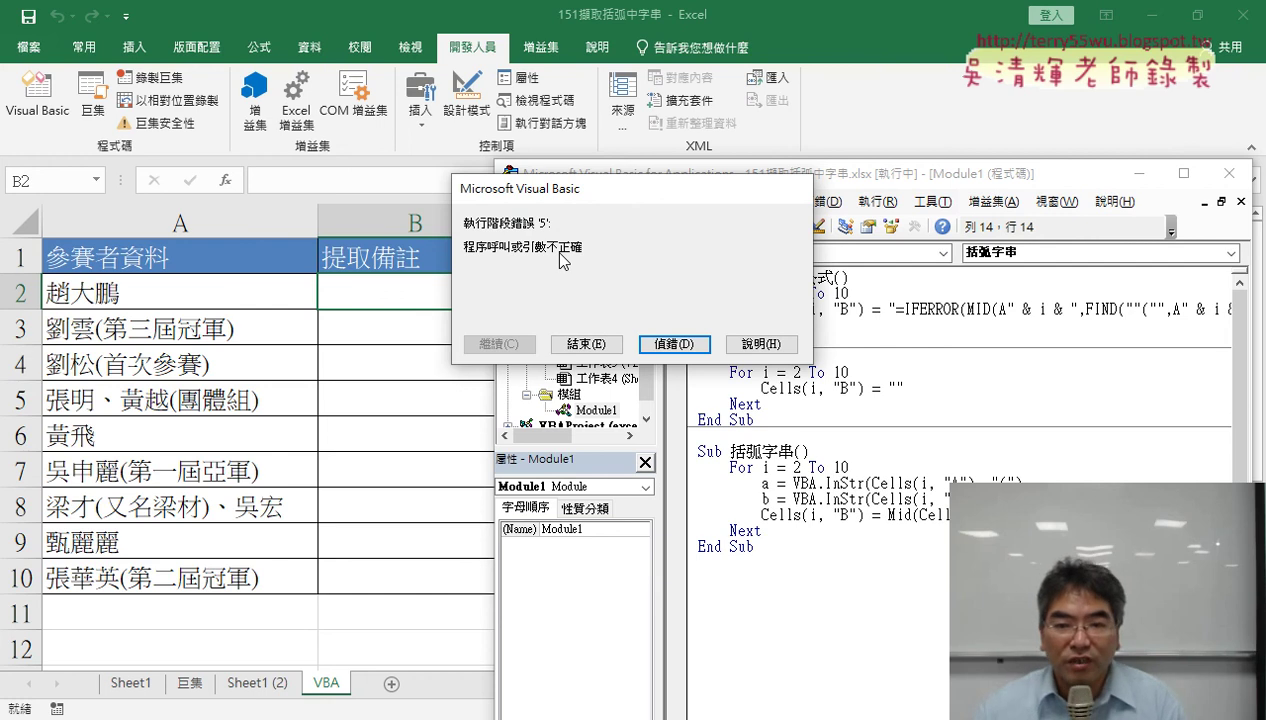
Debug the runtime error 5, inspect the failing Mid line, and insert a blank line above it.
click(673, 343)
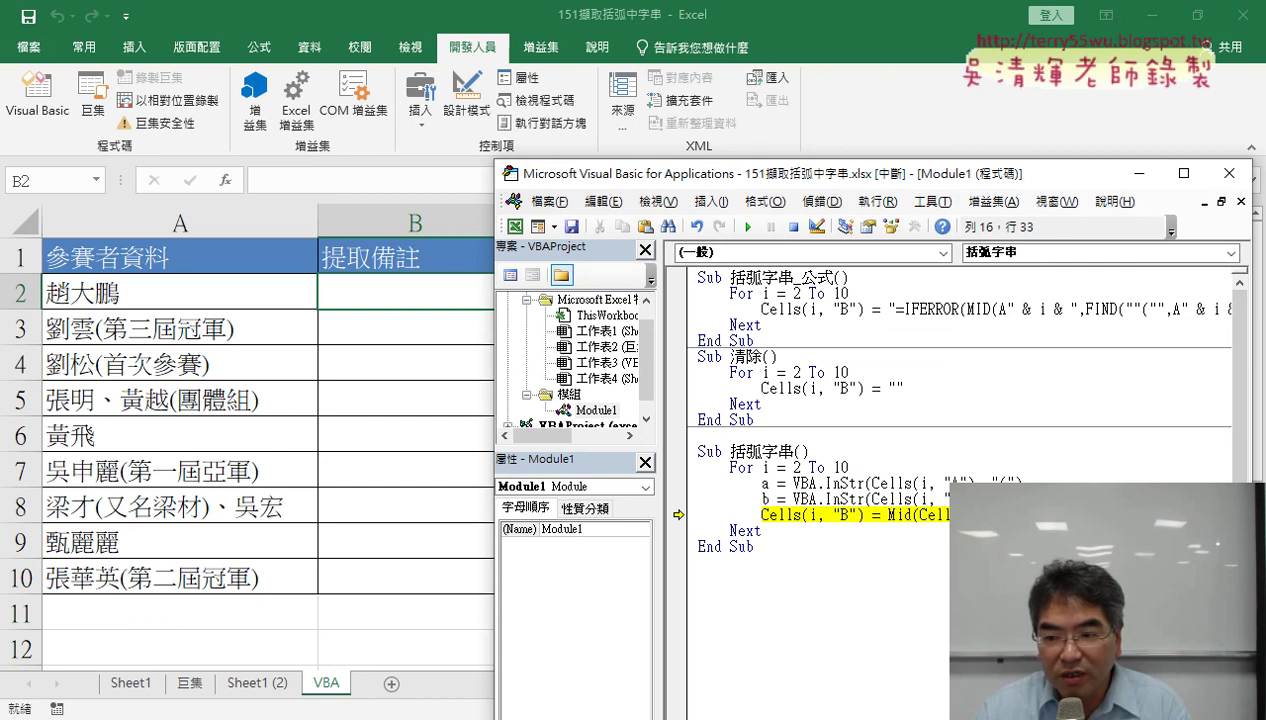
mouse_move(936, 510)
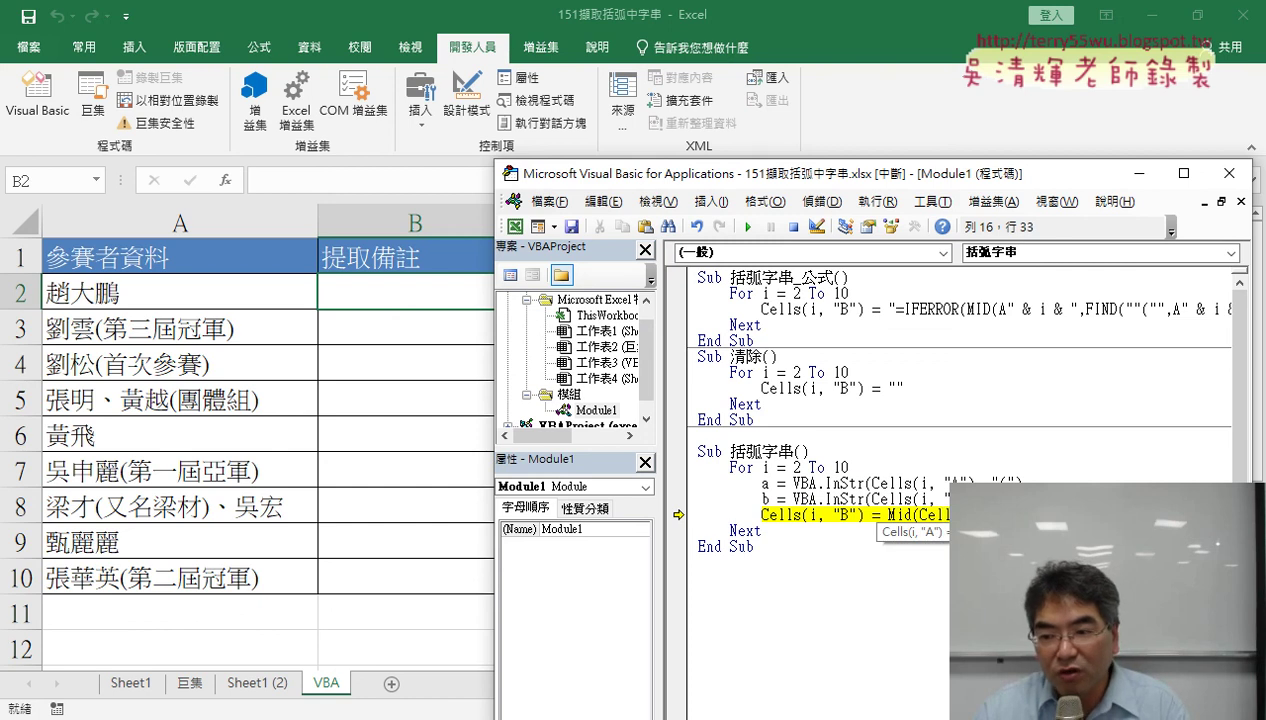
drag(951, 514, 1069, 514)
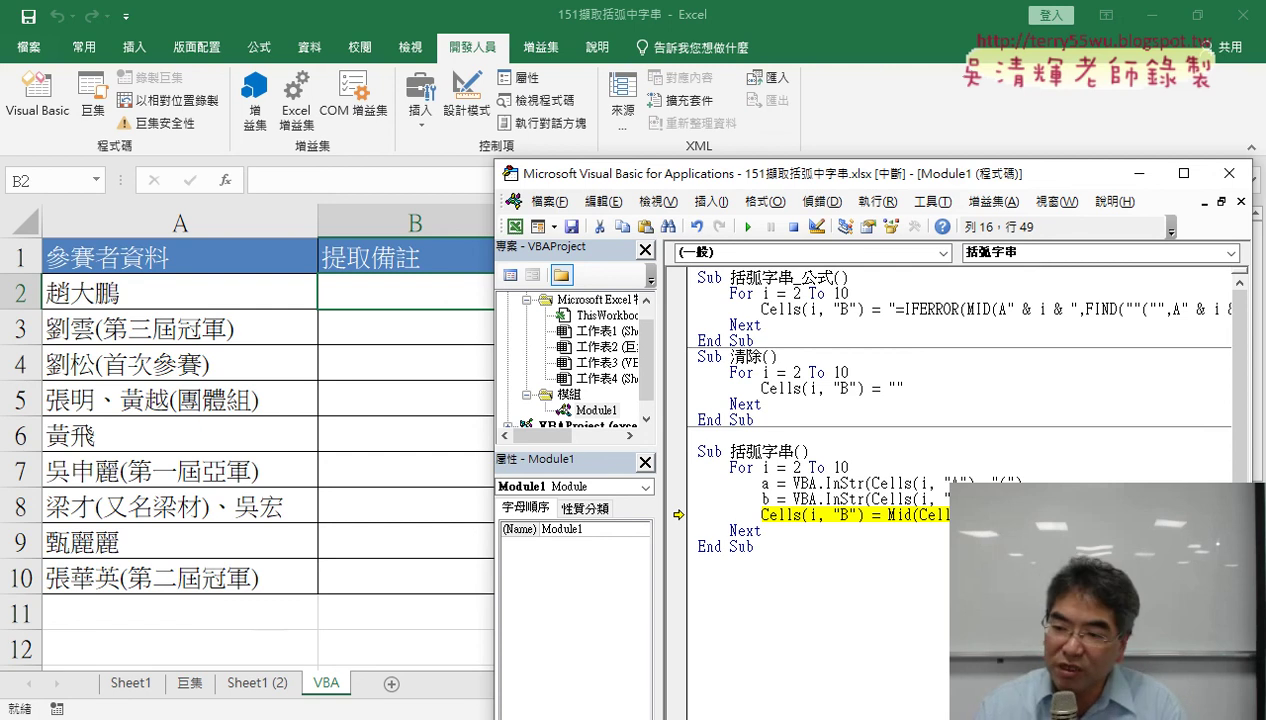
click(1096, 514)
drag(1096, 514, 1151, 514)
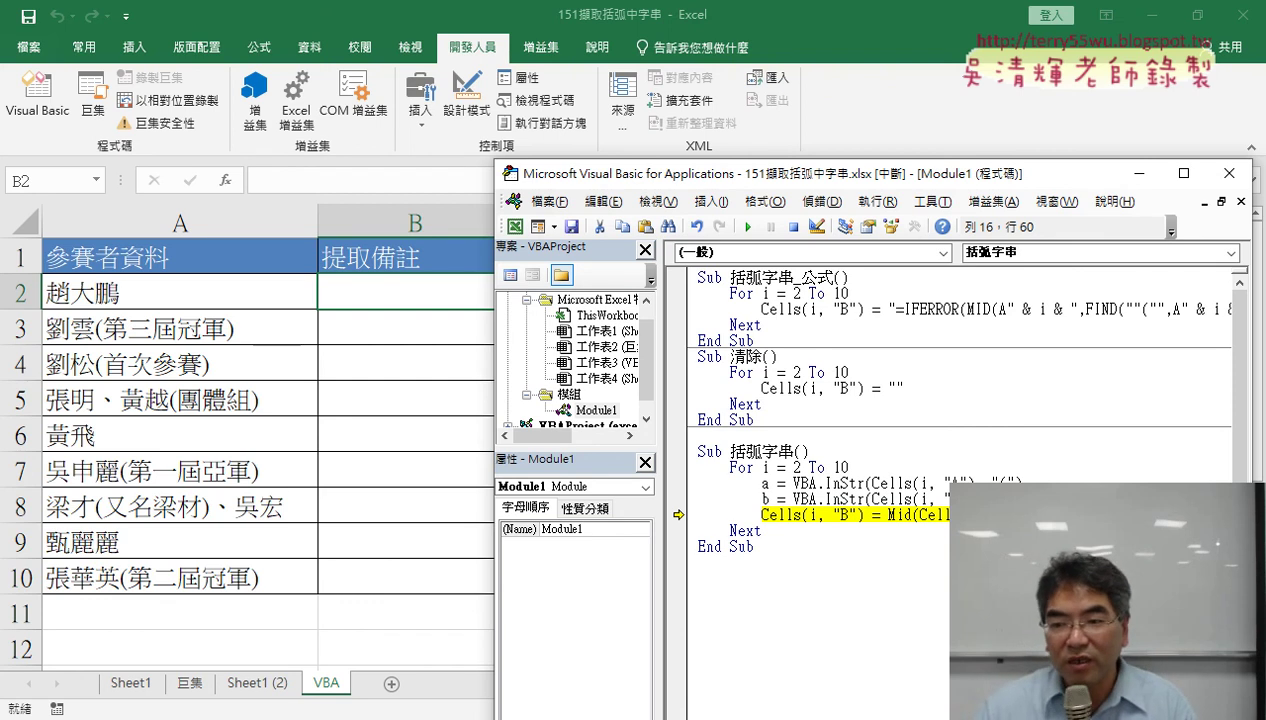
click(1025, 498)
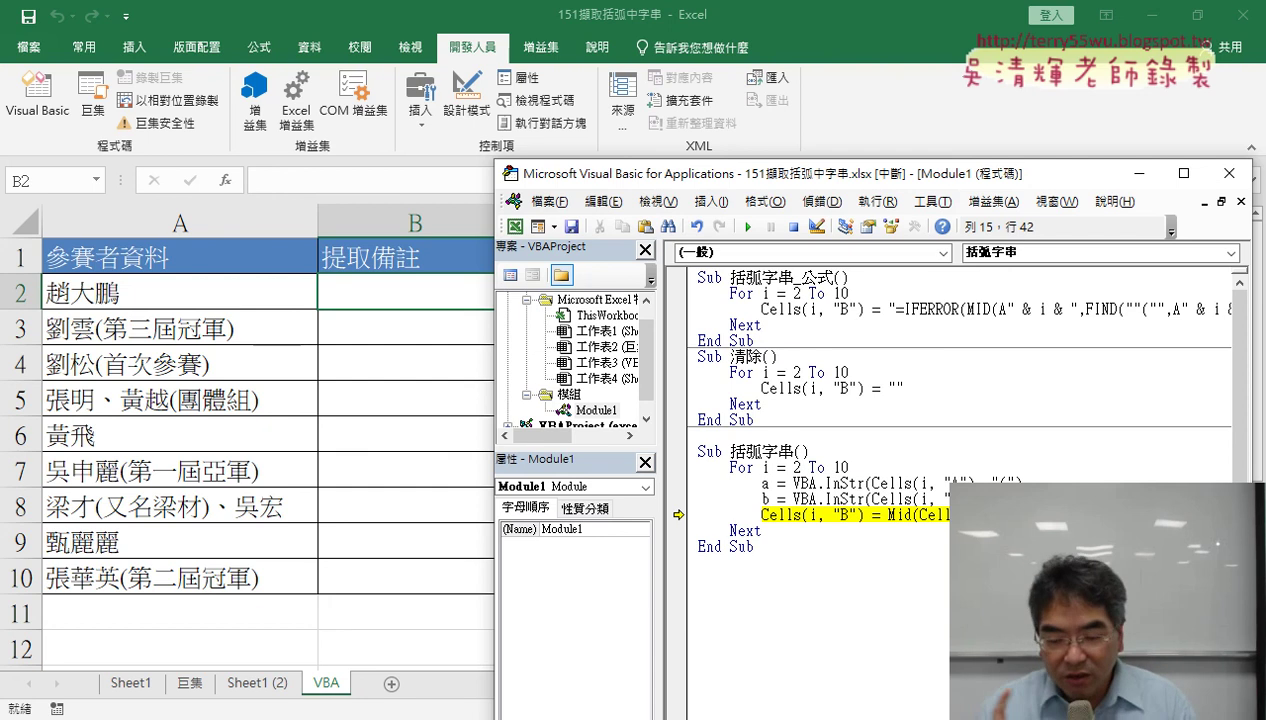
key(Return)
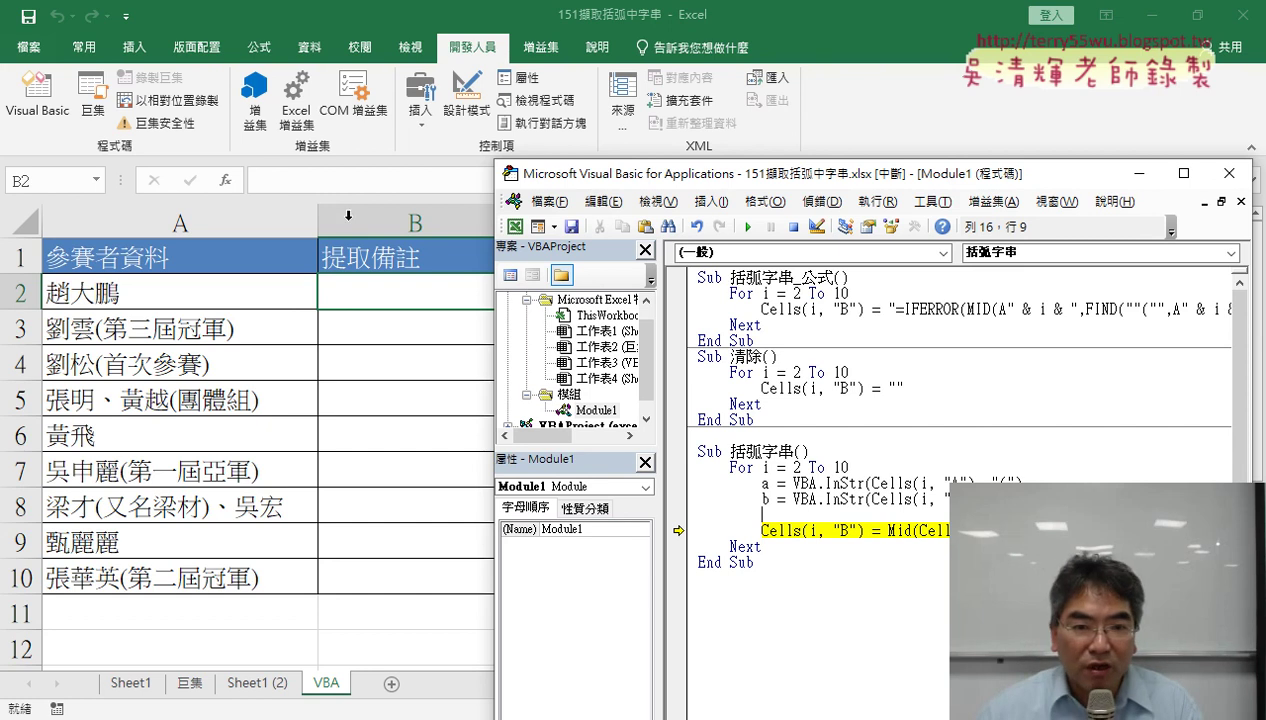
Put 'If a <> 0 Then' above the Cells/Mid line, indent it, and add 'End If' below.
drag(650, 174, 538, 180)
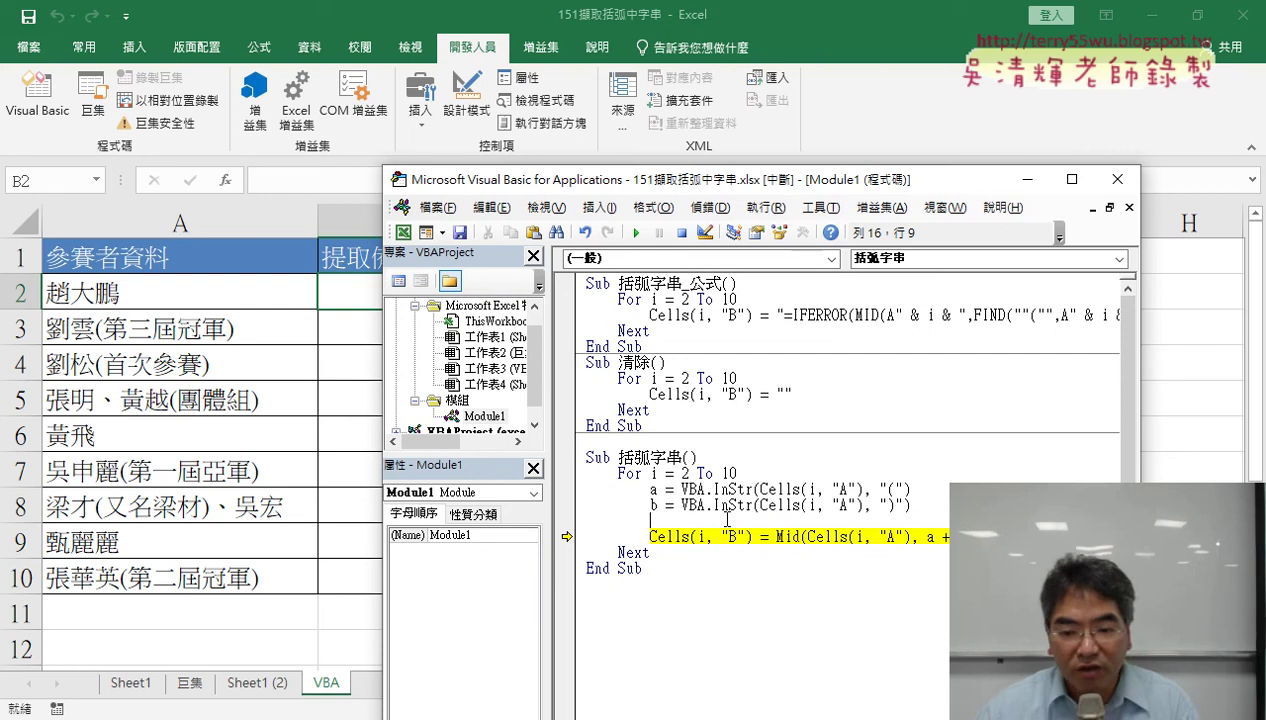
text(i)
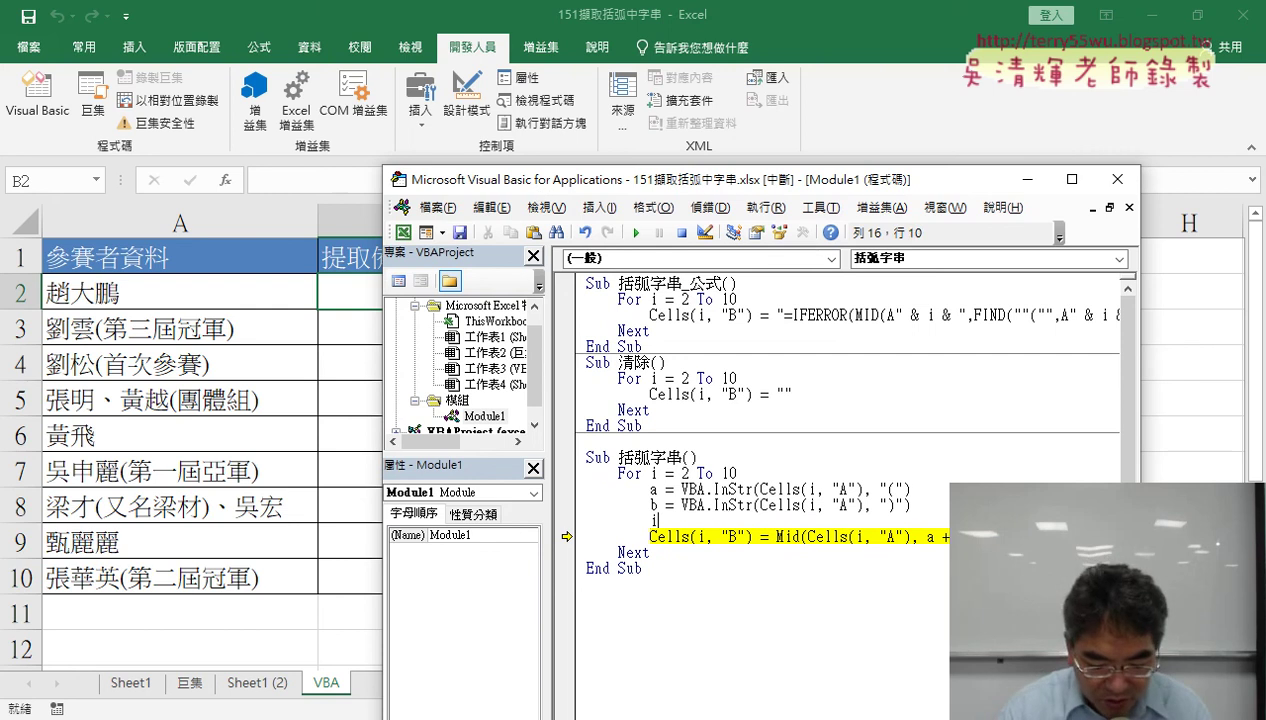
text(f )
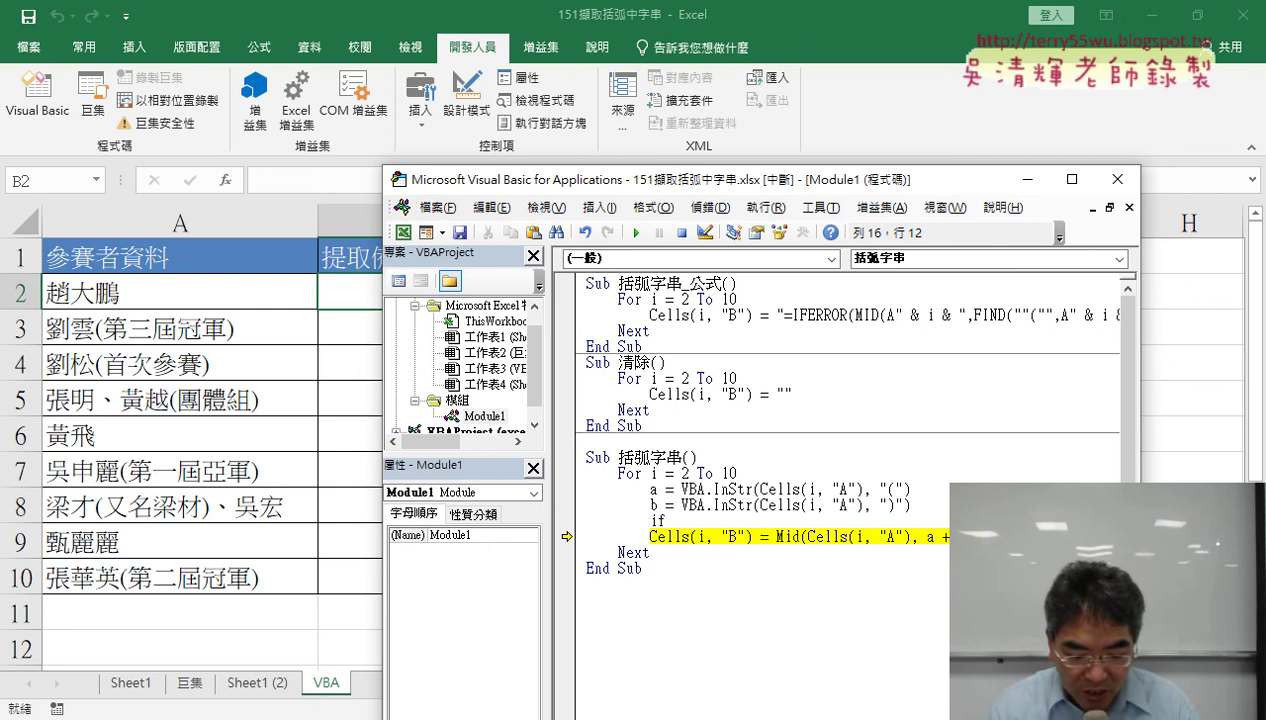
text(a)
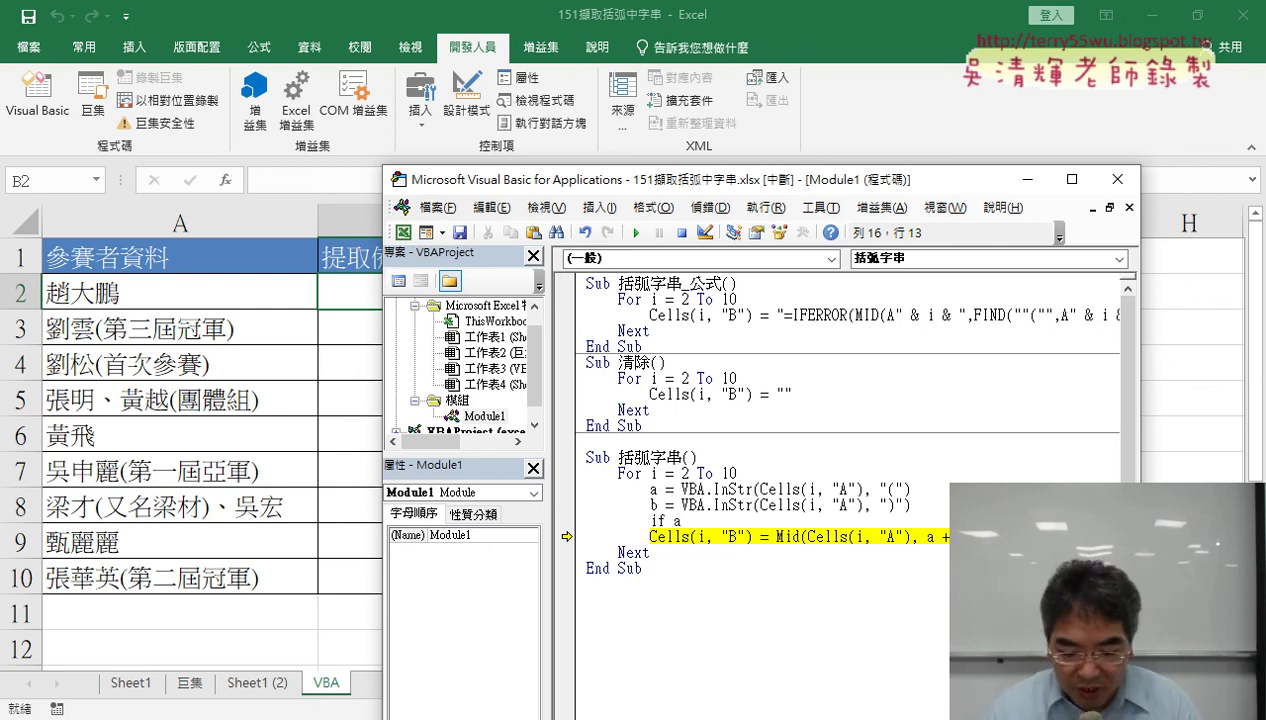
text(=0)
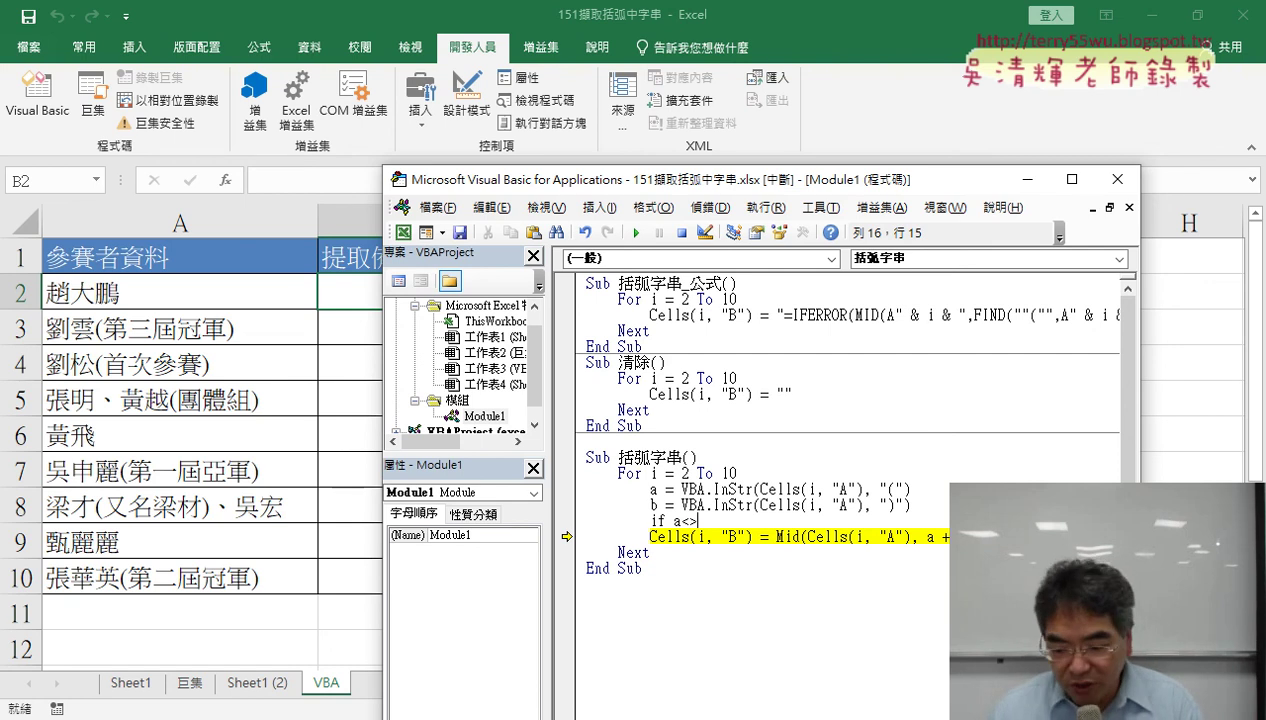
text(0)
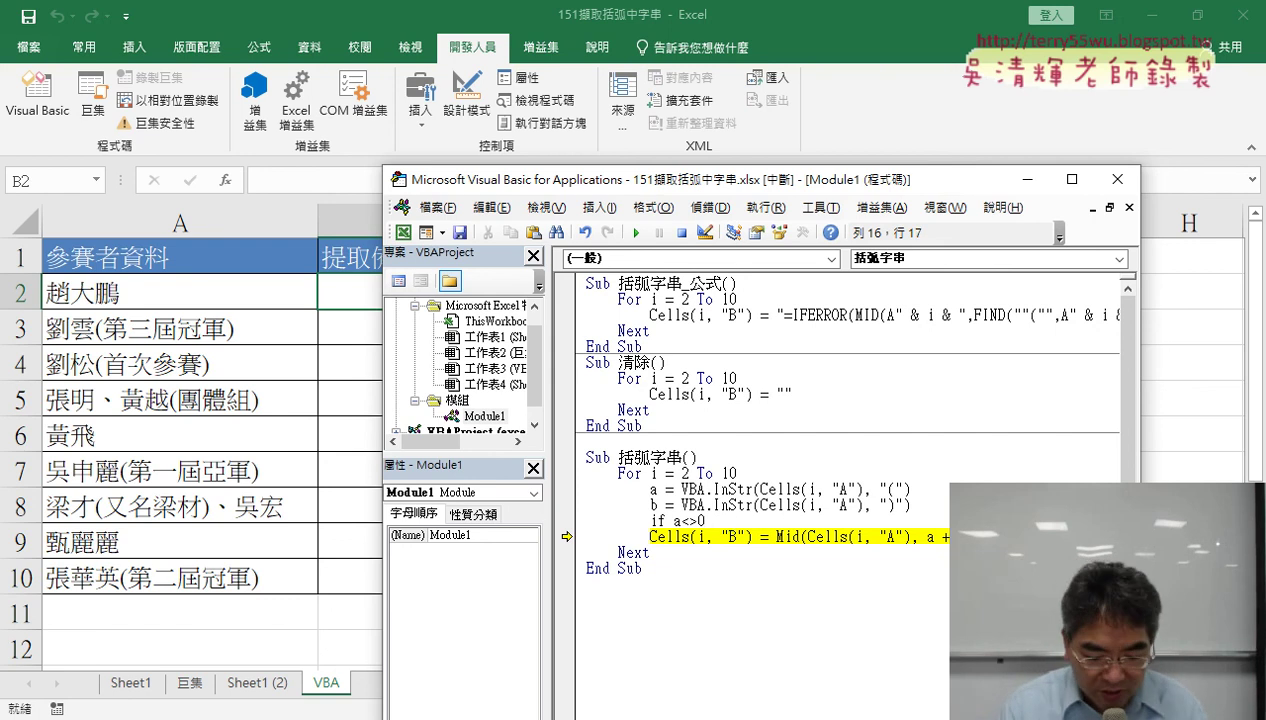
text(the)
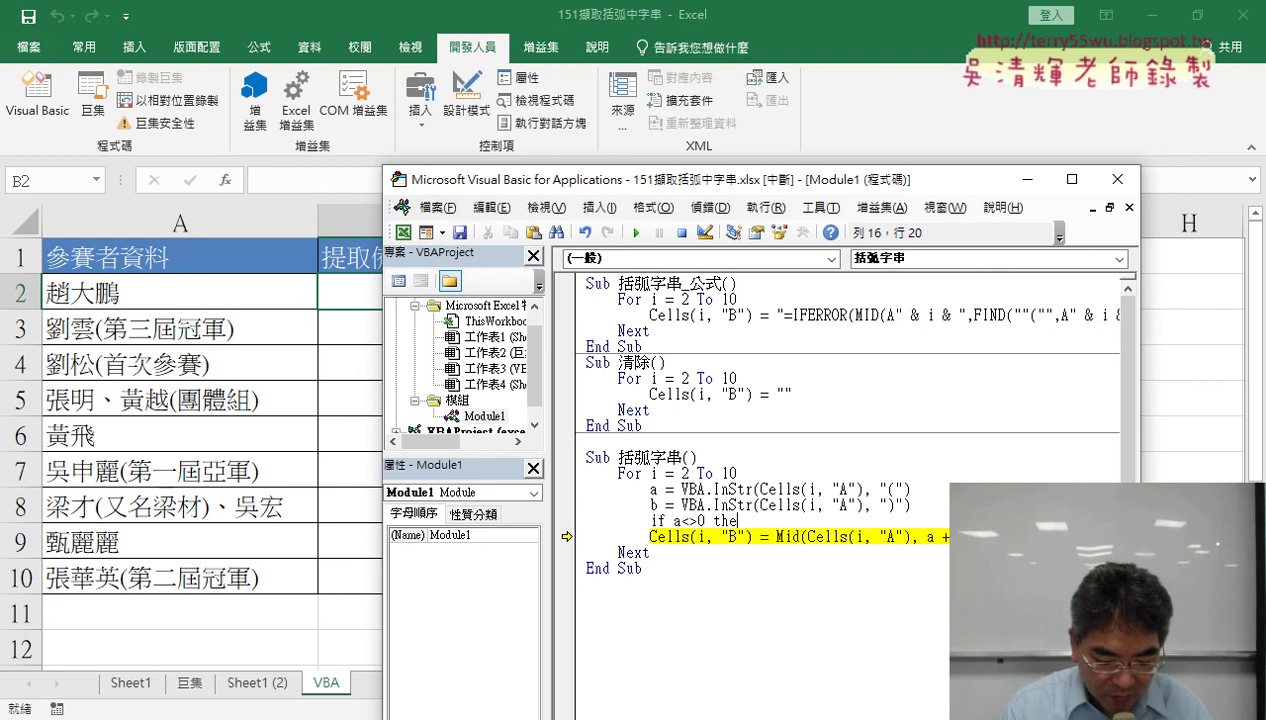
text(n)
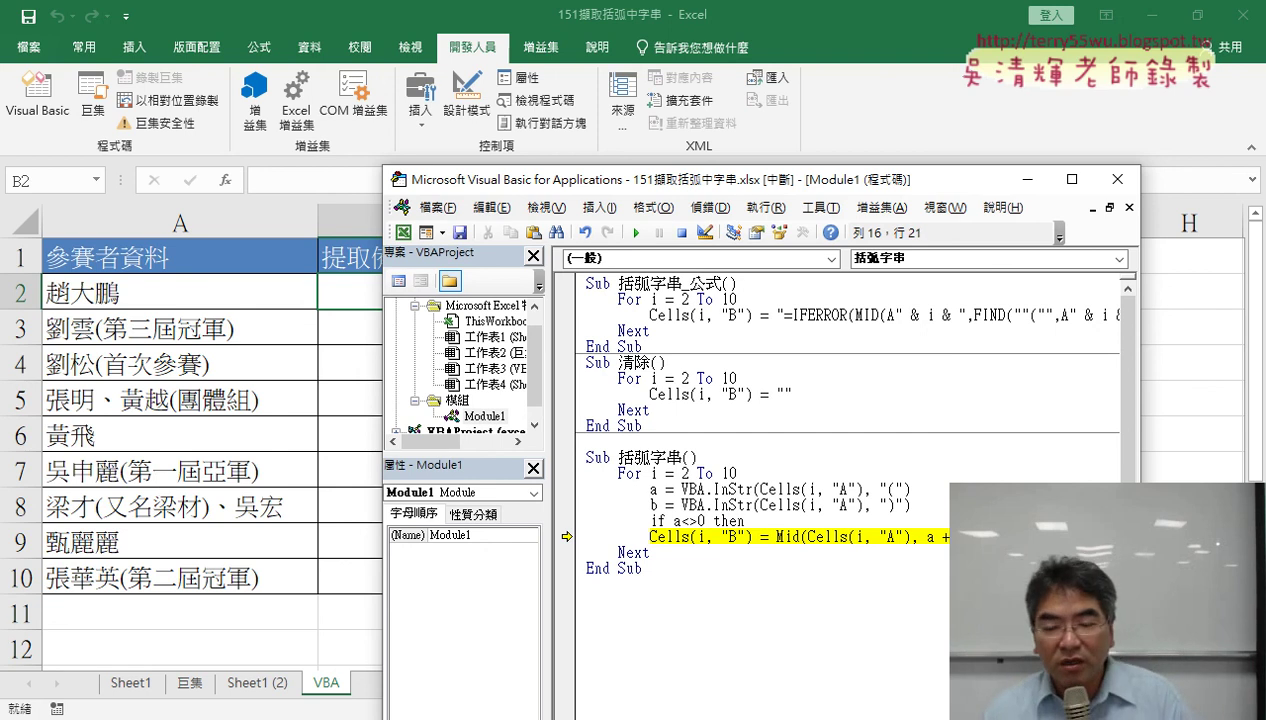
key(Down)
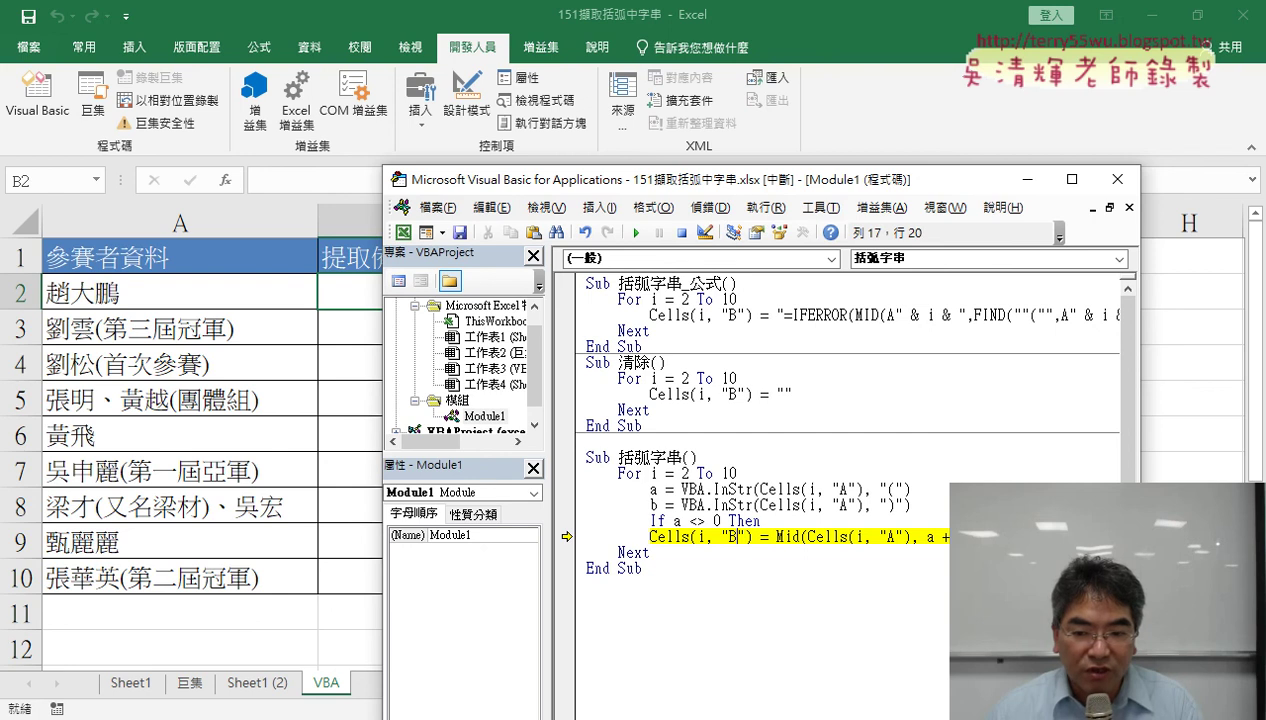
key(Left)
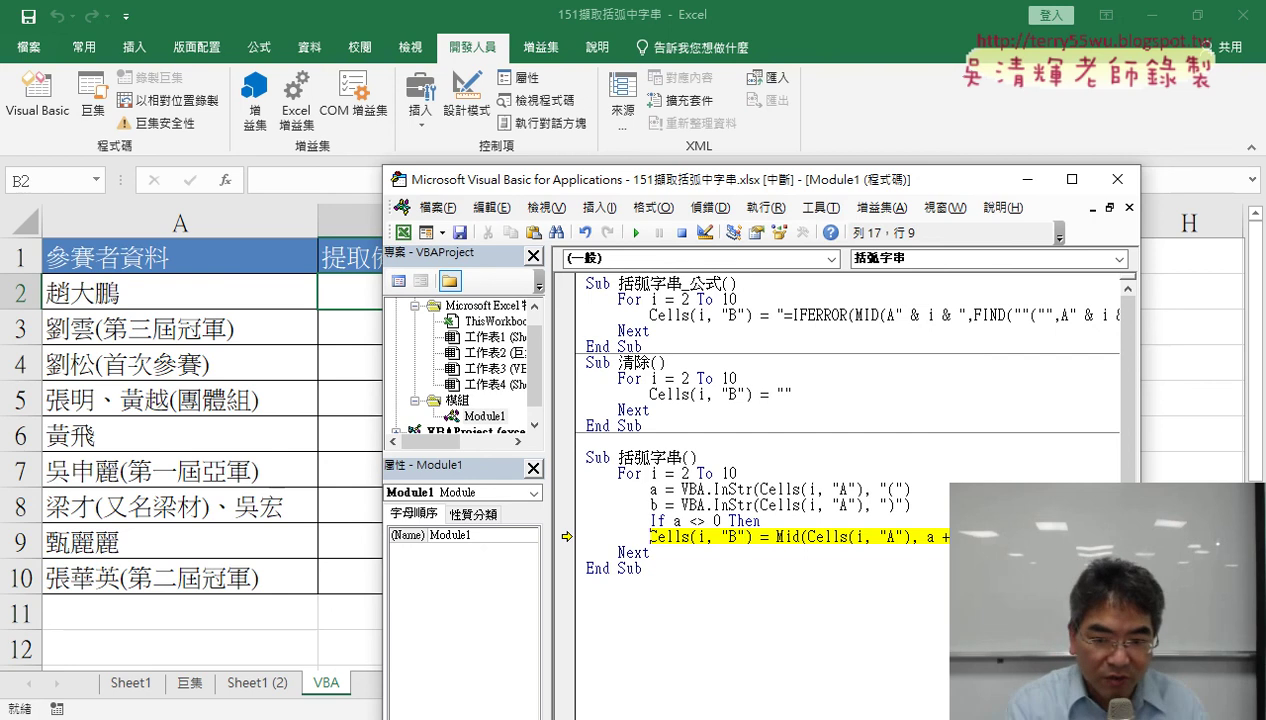
key(Tab)
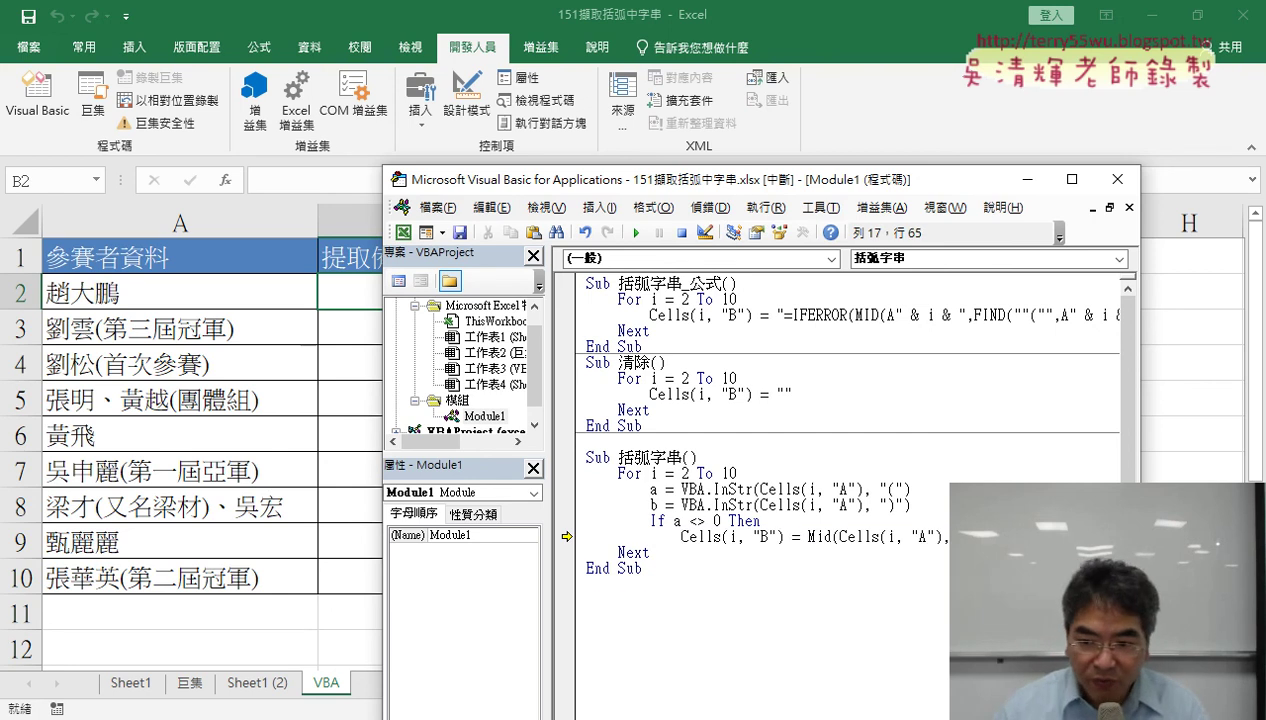
key(Return)
text(e)
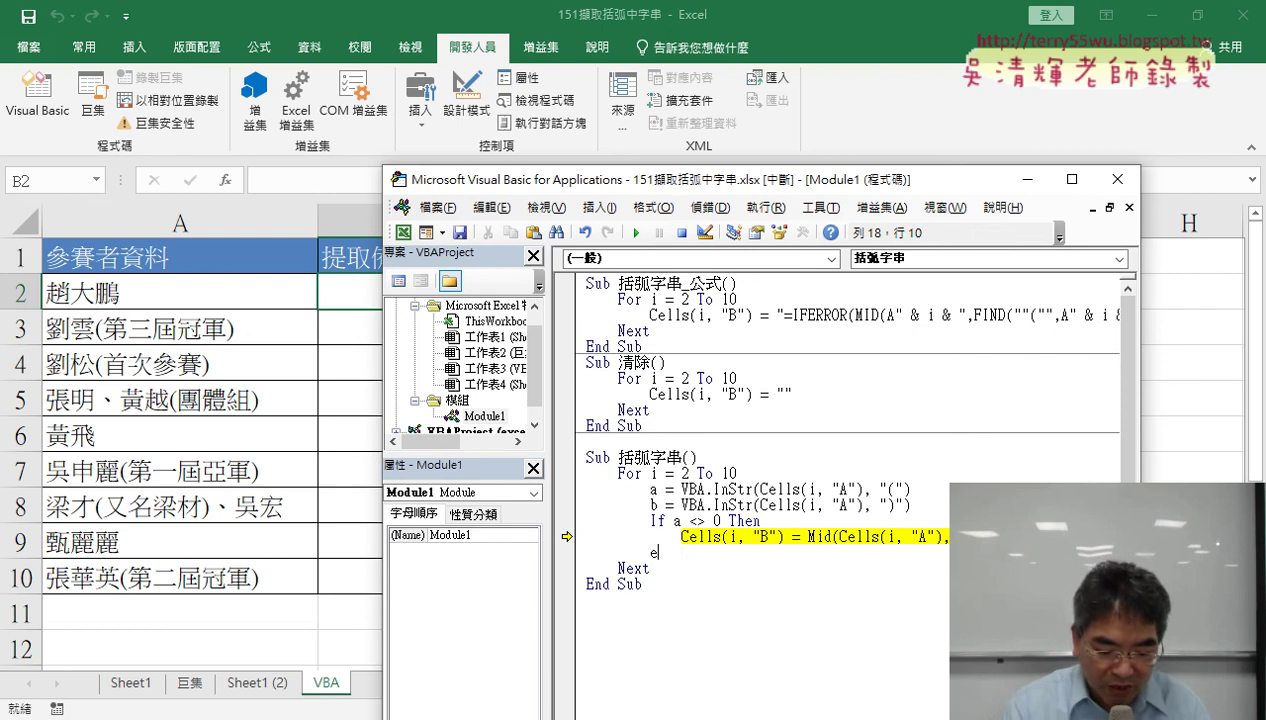
text(nd i)
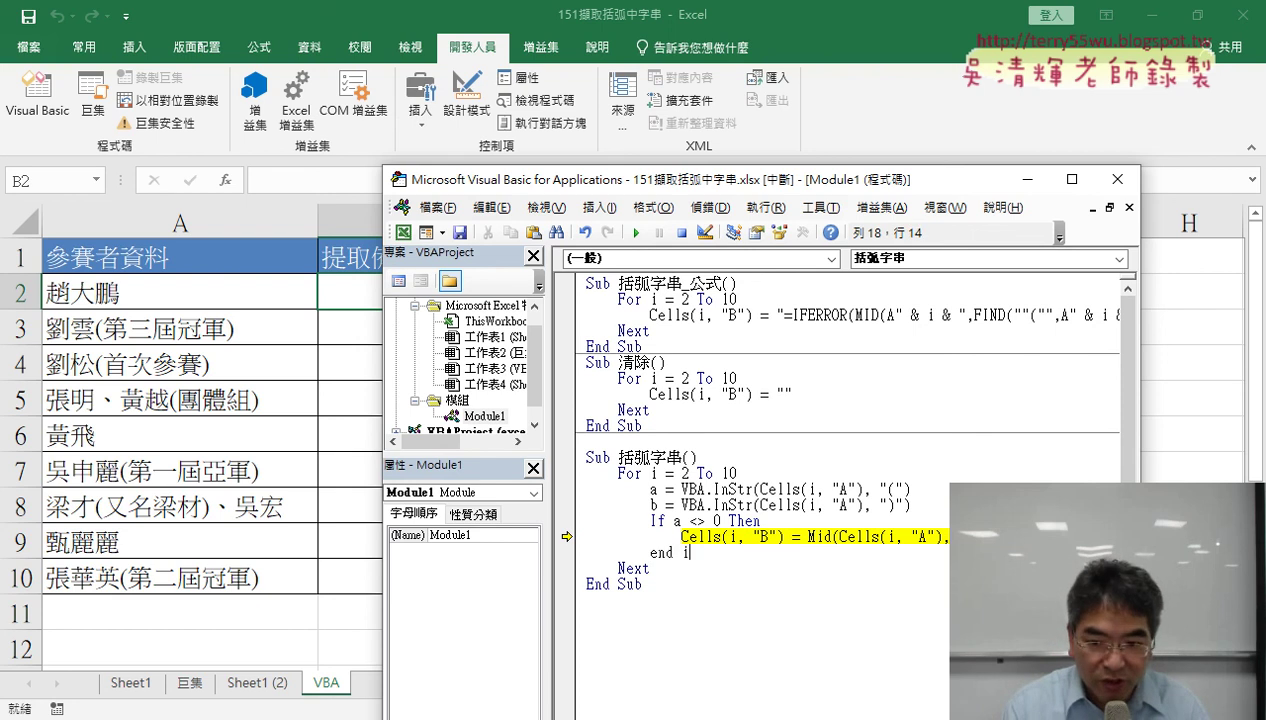
text(f)
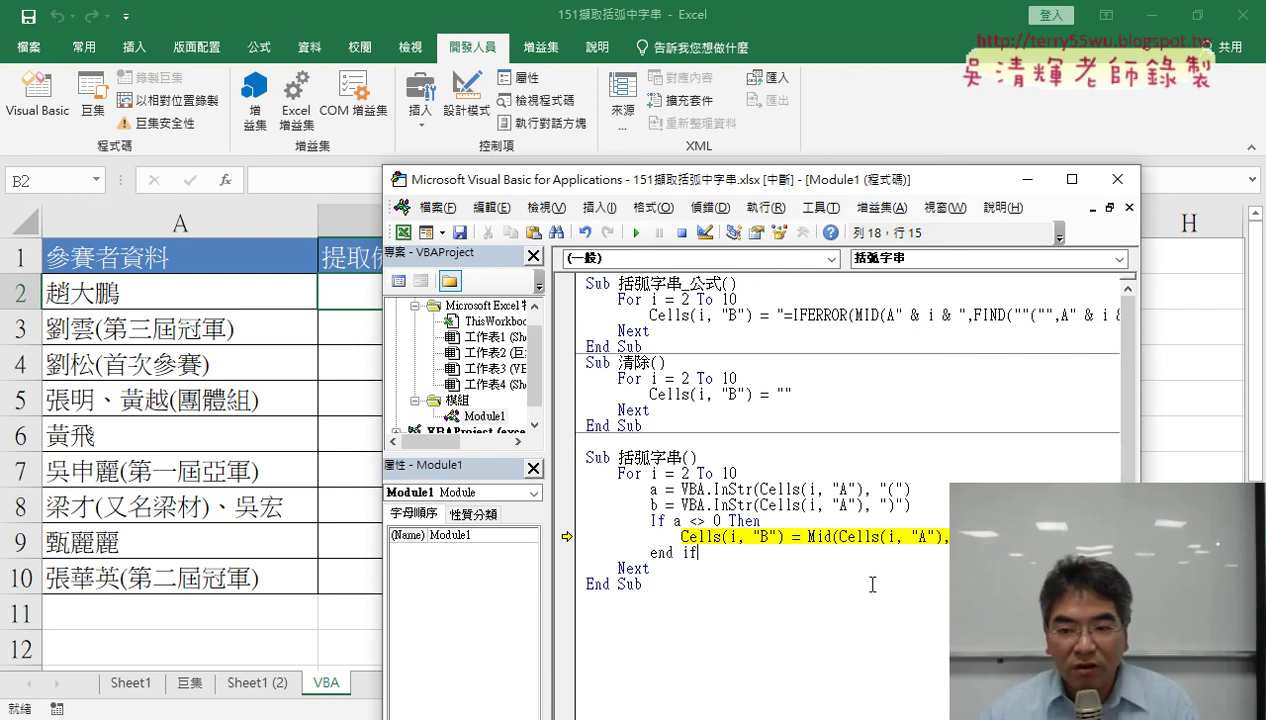
key(Down)
key(Down)
key(Down)
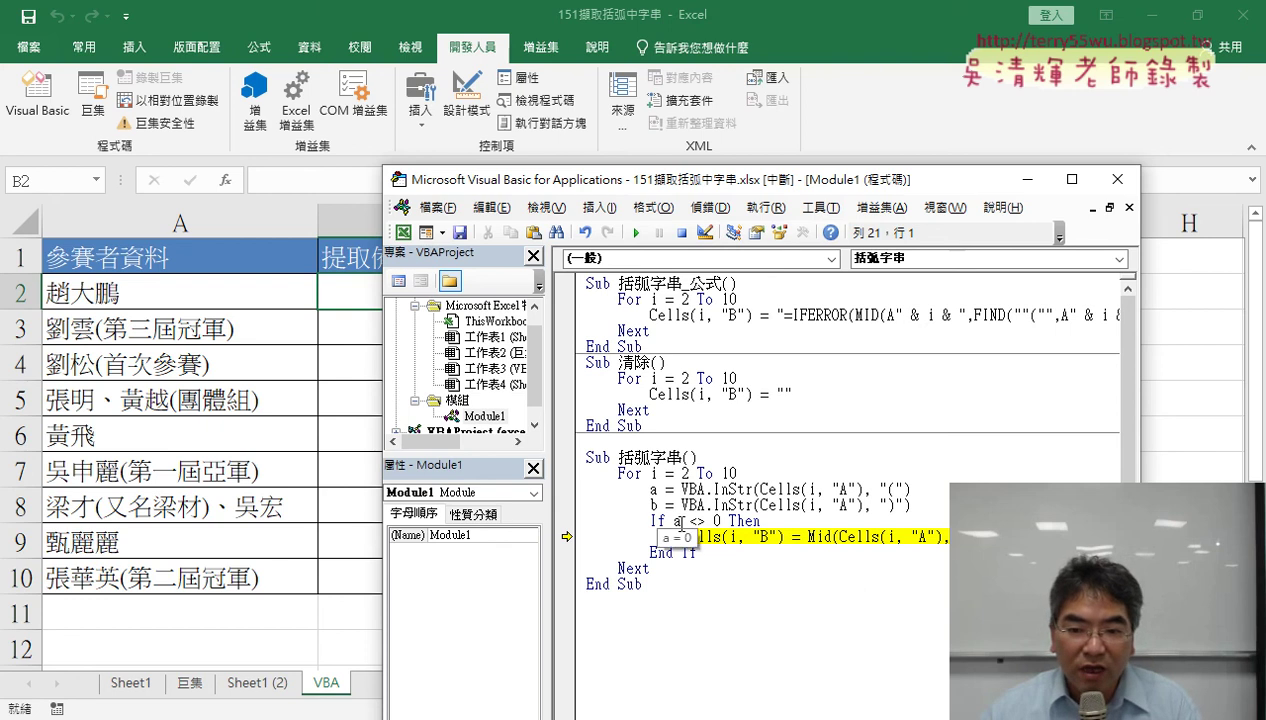
Confirm a <> 0 is False and move the execution point back to the If line.
drag(674, 521, 721, 521)
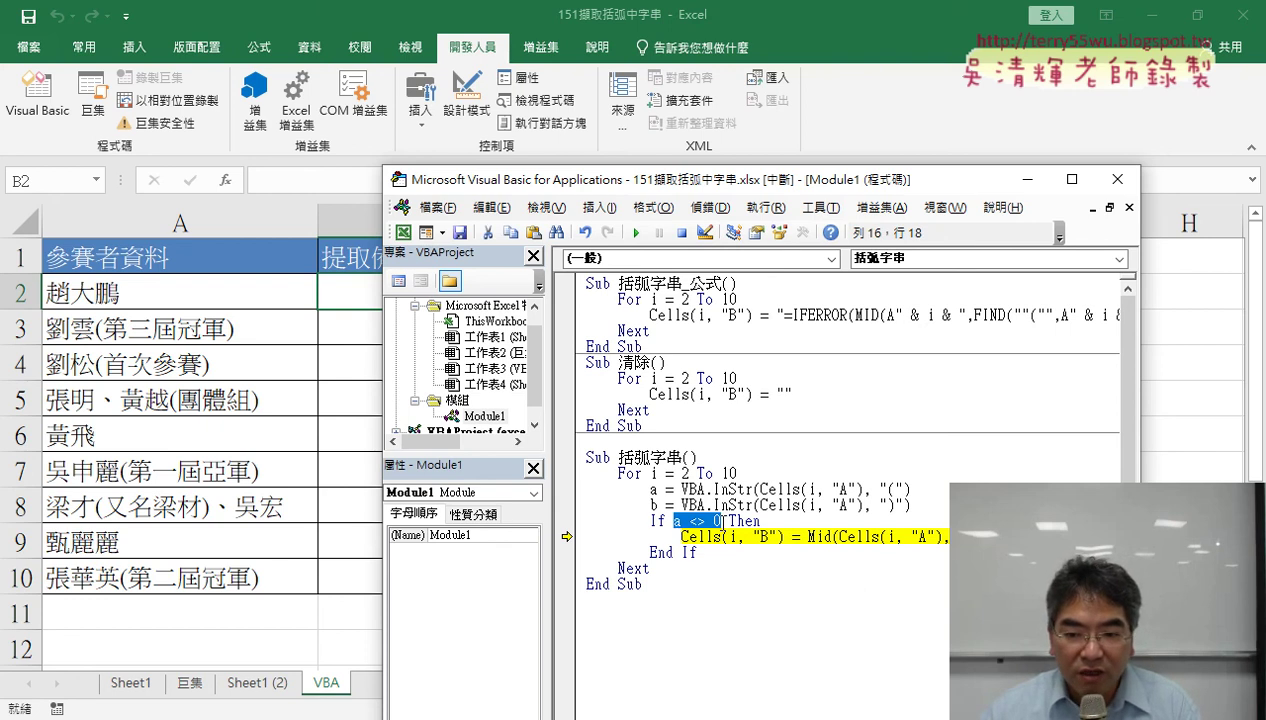
mouse_move(700, 532)
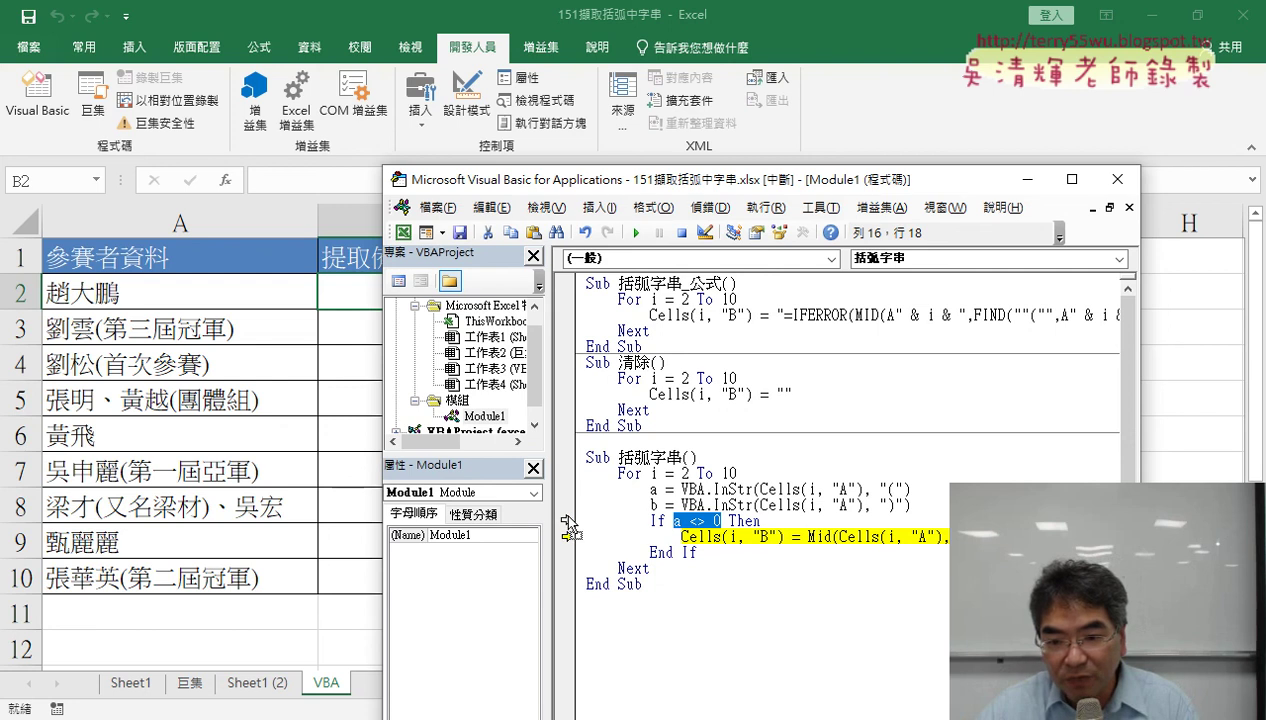
drag(570, 530, 567, 521)
click(810, 597)
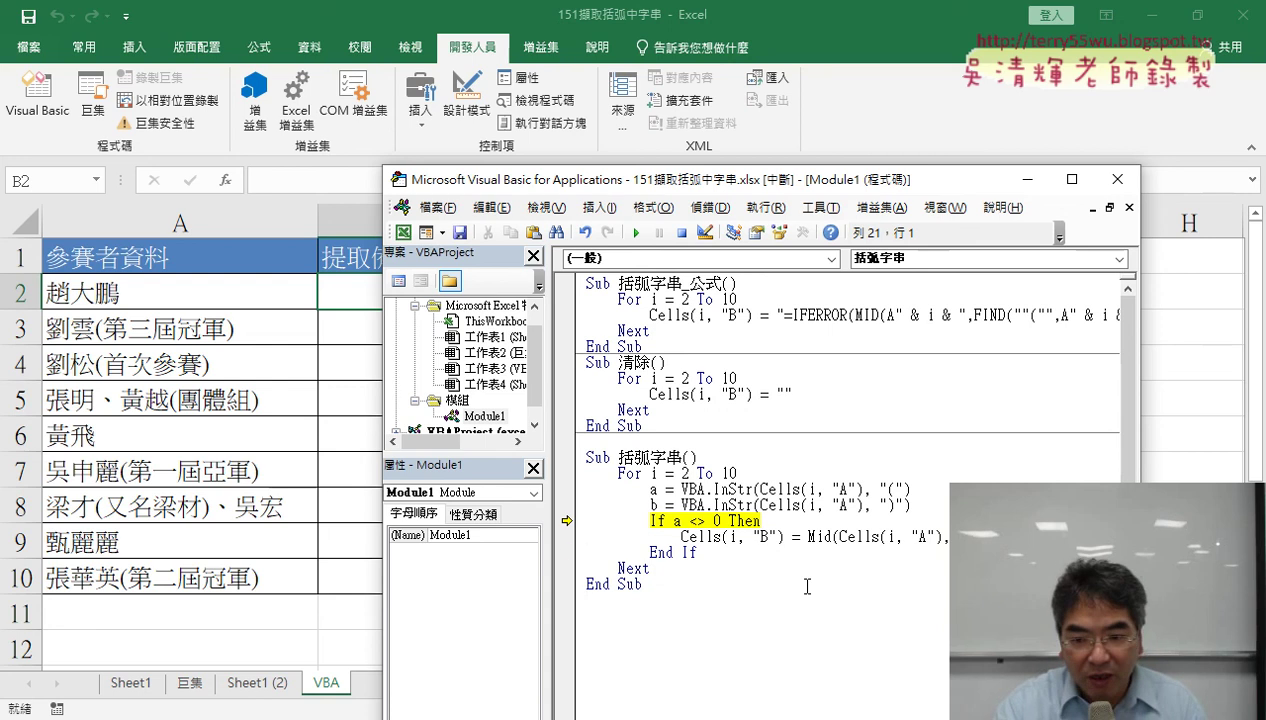
Step with F8 past the skipped column B write to the Next line.
key(F8)
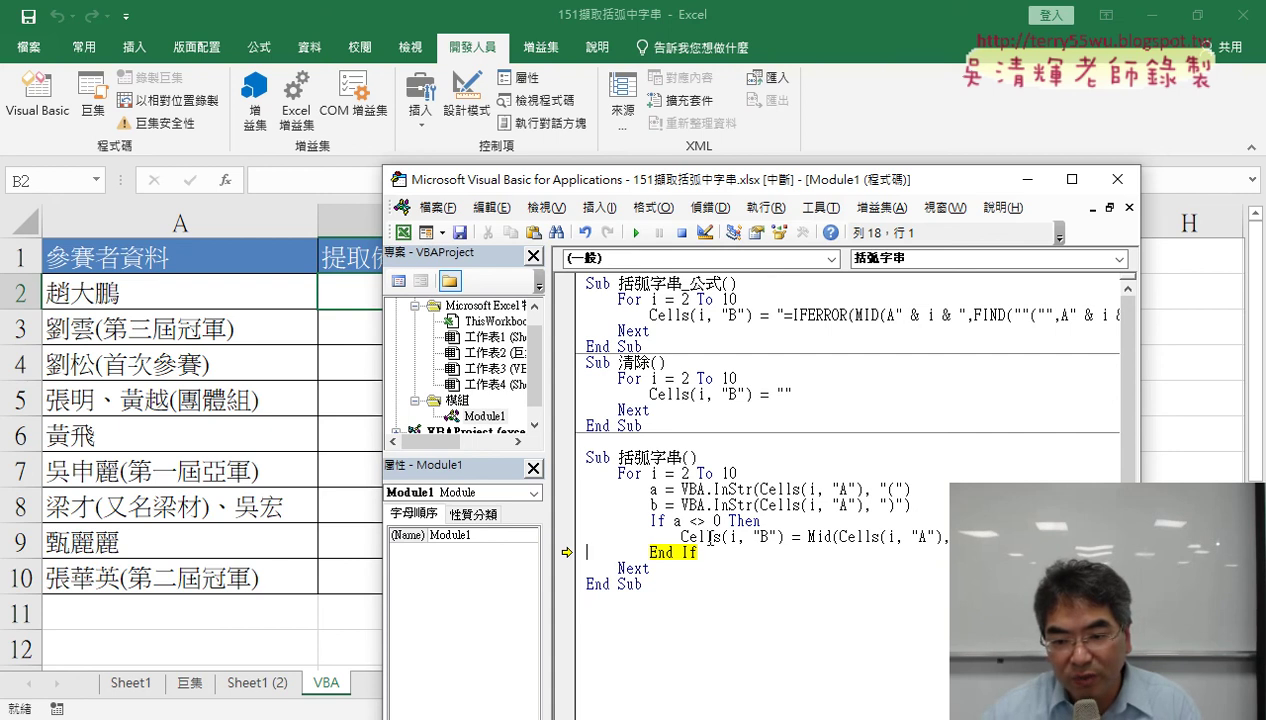
drag(674, 521, 721, 521)
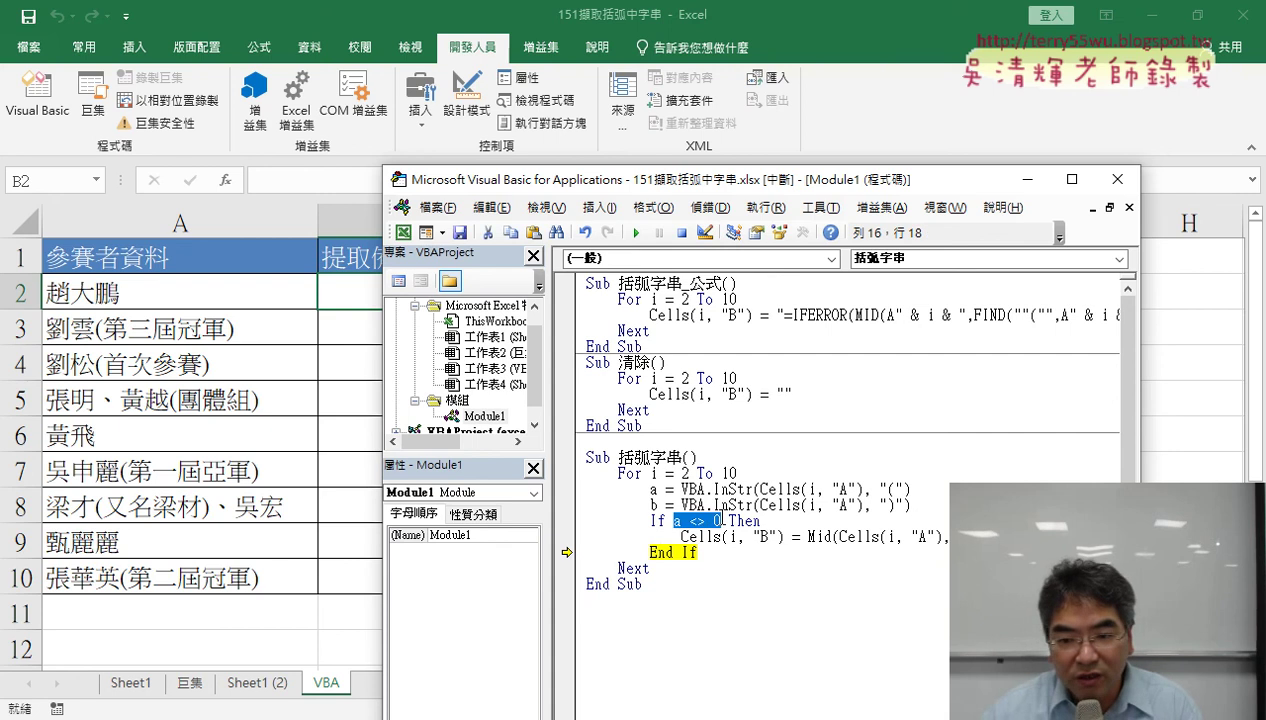
mouse_move(687, 550)
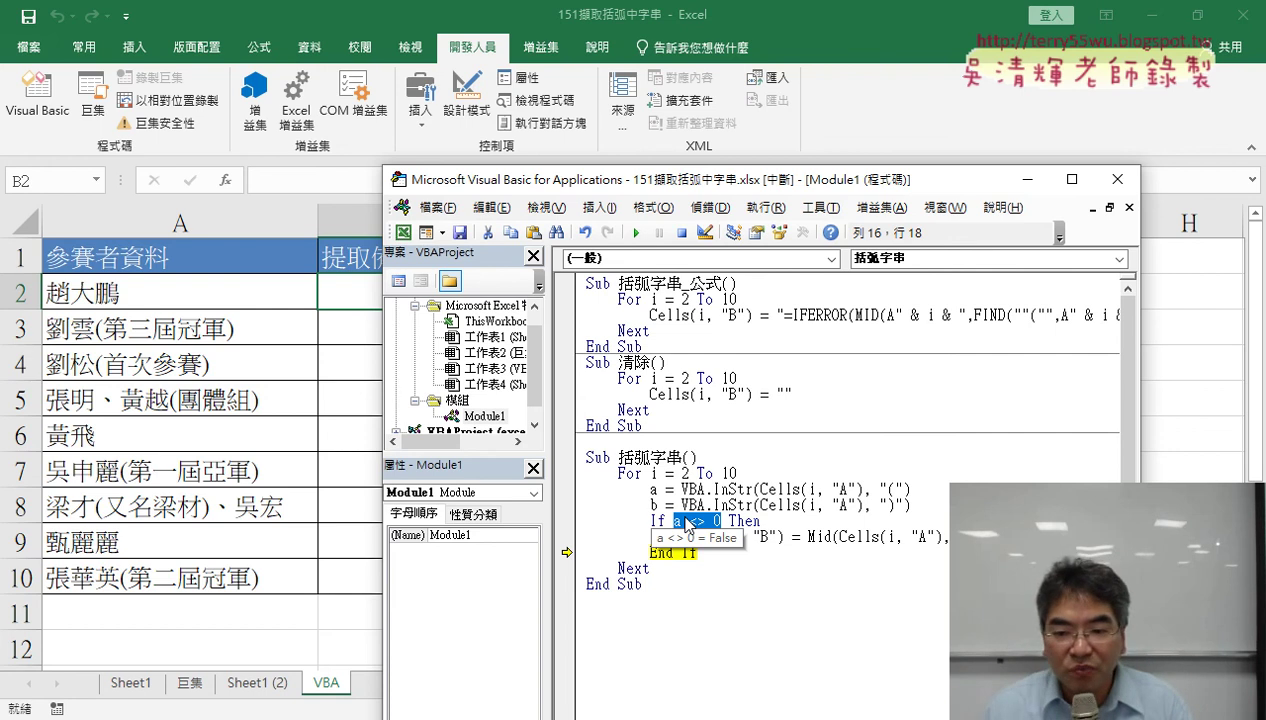
click(745, 593)
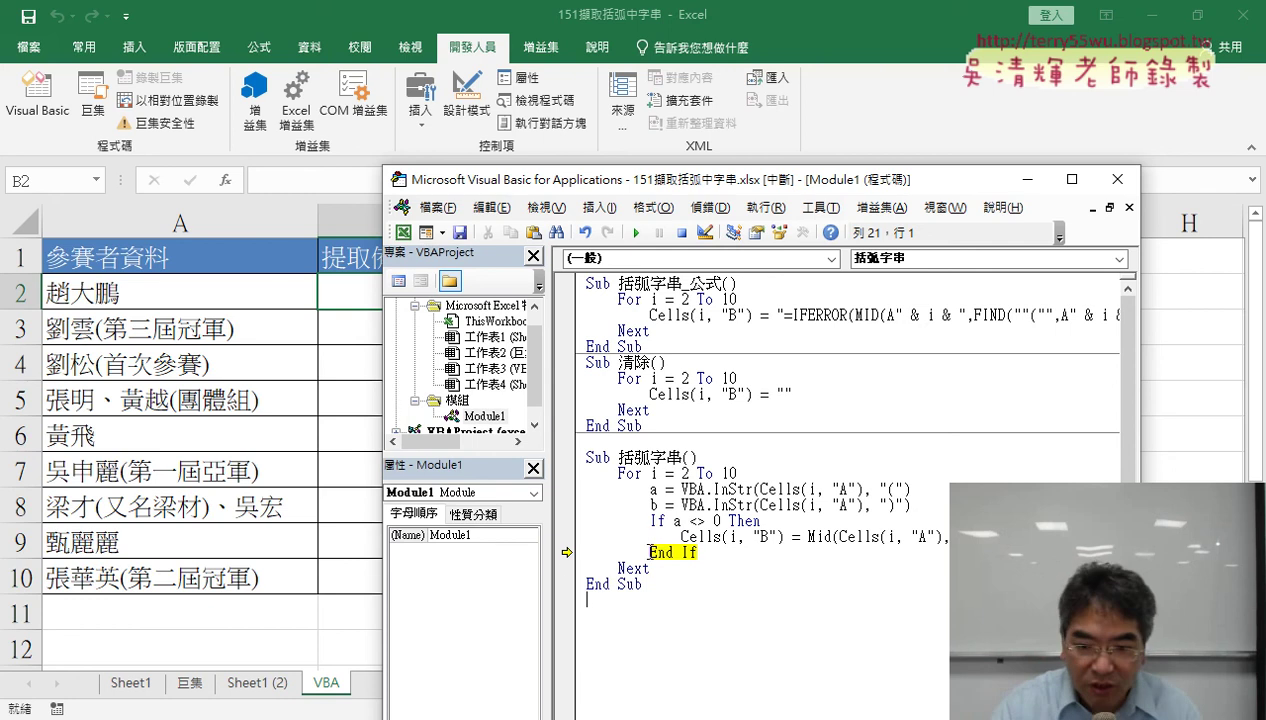
key(F8)
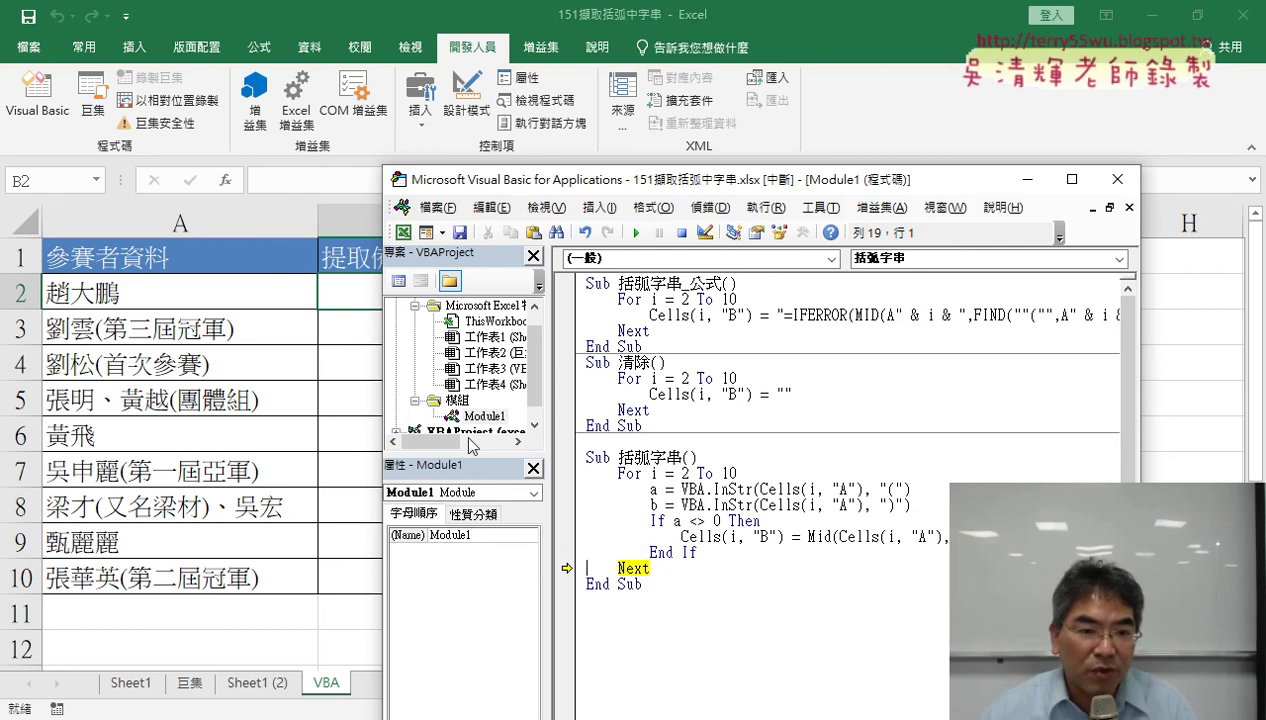
drag(468, 180, 586, 150)
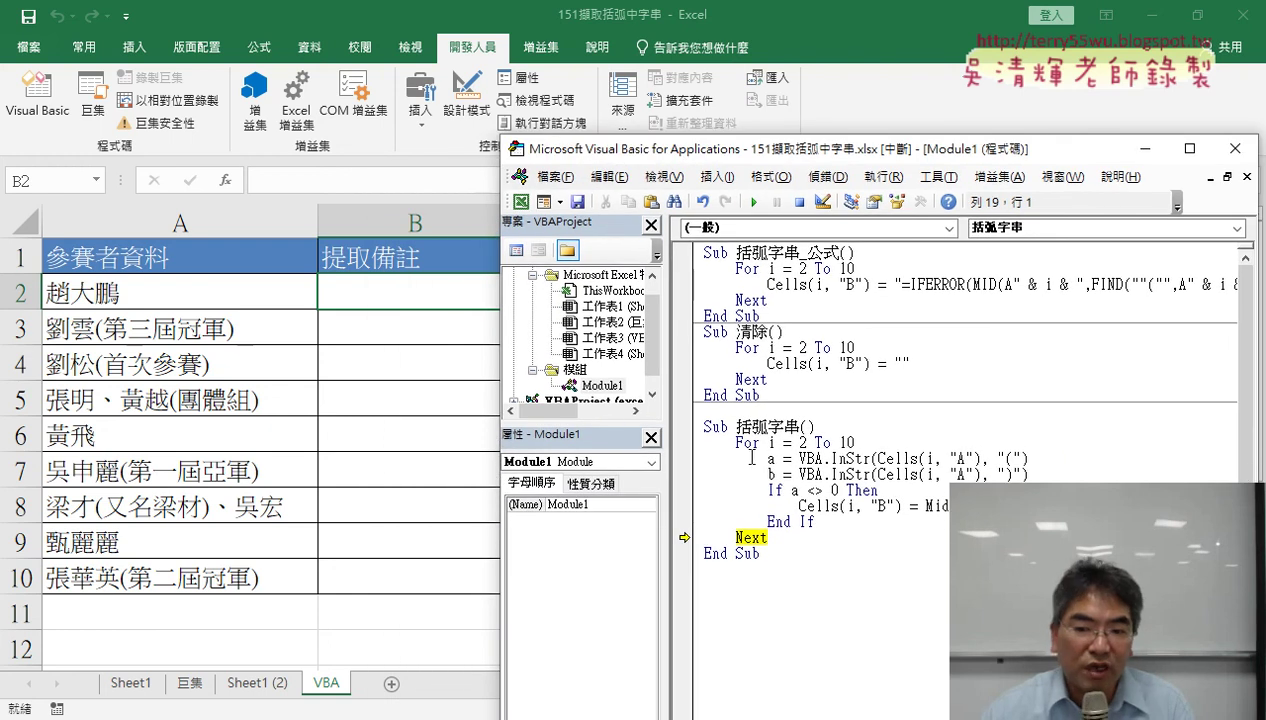
Resume the macro so it finishes filling column B, then highlight the guarded Cells block.
click(766, 206)
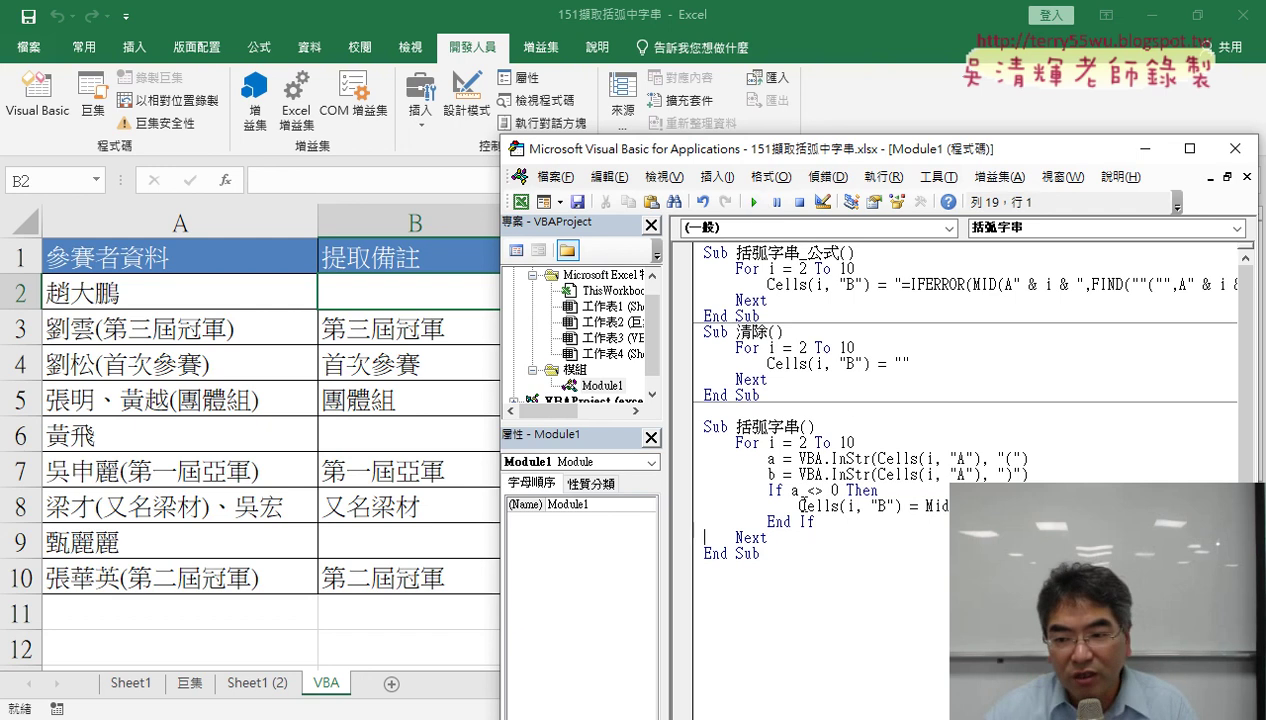
mouse_move(799, 506)
mouse_down()
mouse_move(814, 521)
mouse_move(1210, 506)
mouse_up()
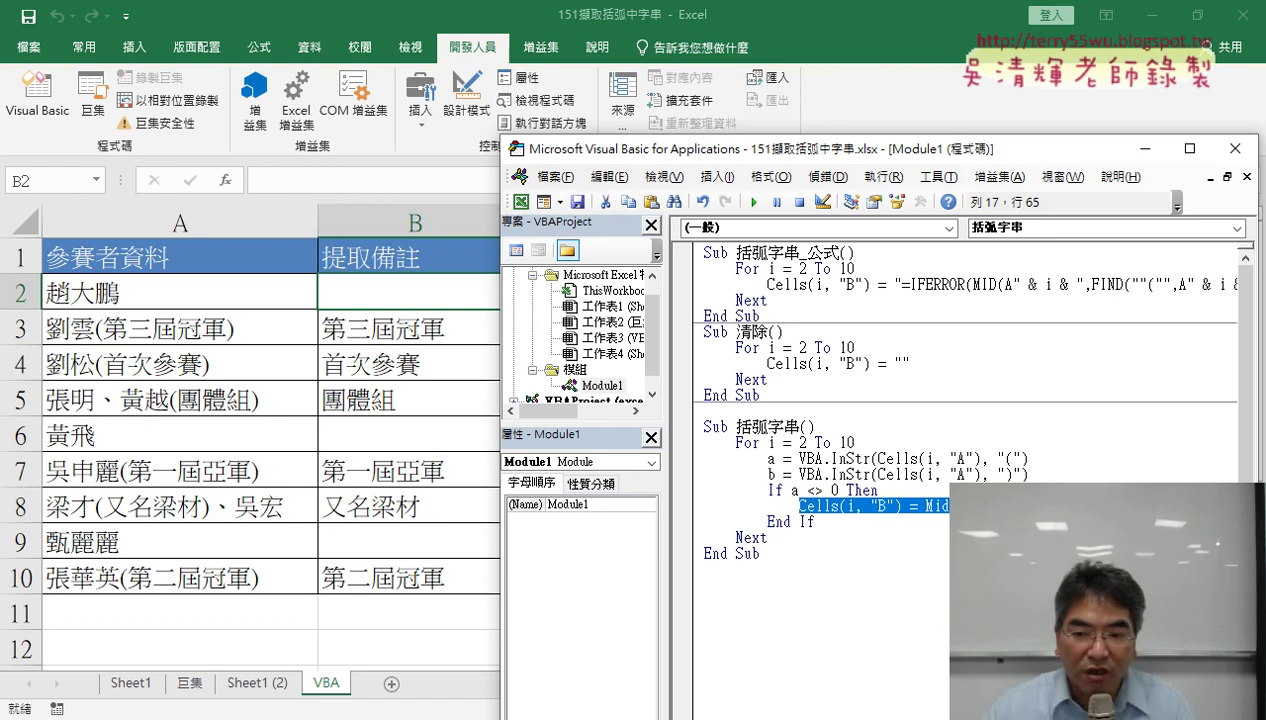
mouse_move(820, 530)
mouse_down()
mouse_move(757, 528)
mouse_move(1228, 470)
mouse_up()
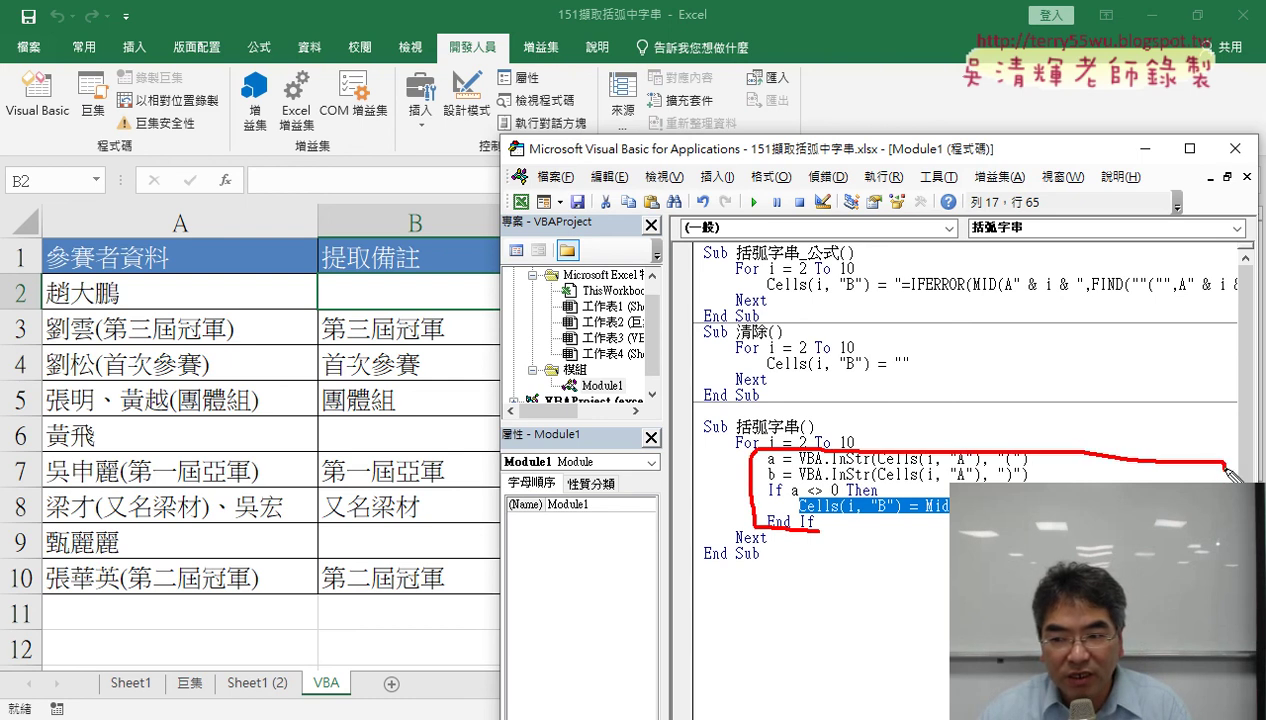
drag(948, 541, 815, 530)
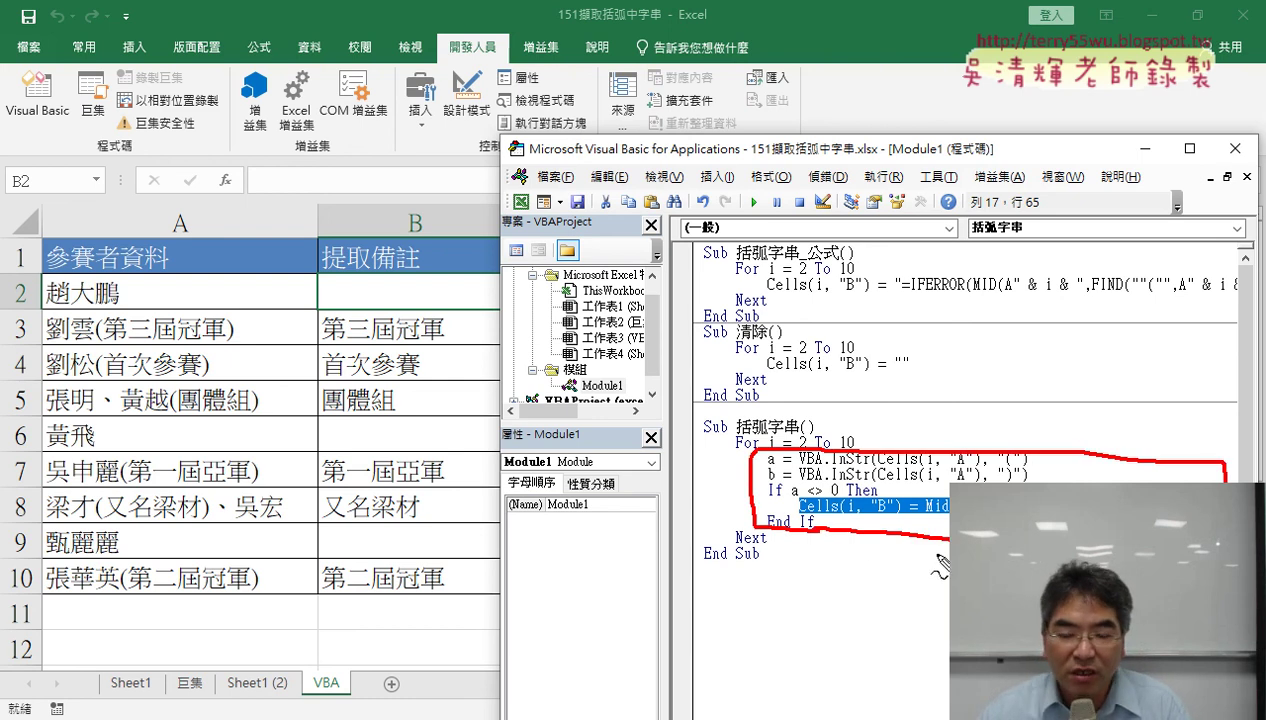
key(Escape)
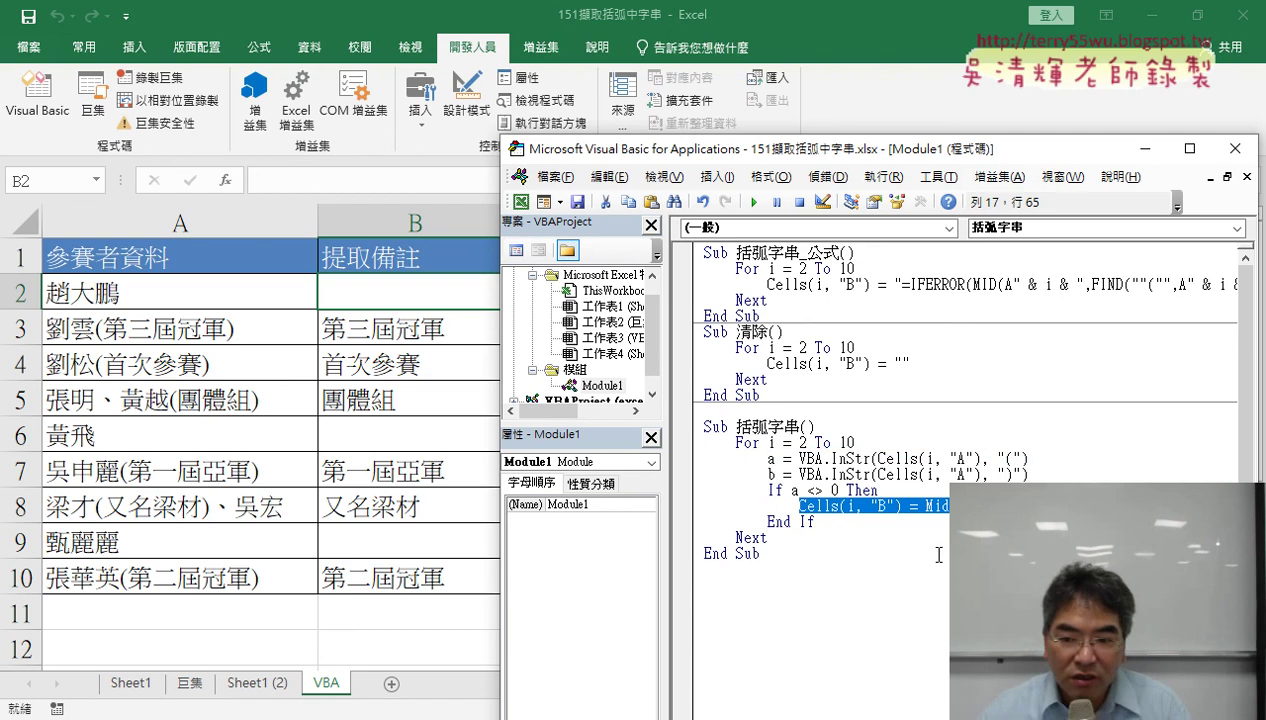
Highlight the InStr call, variable a, the searched '(' and the If a <> 0 condition.
drag(831, 458, 871, 458)
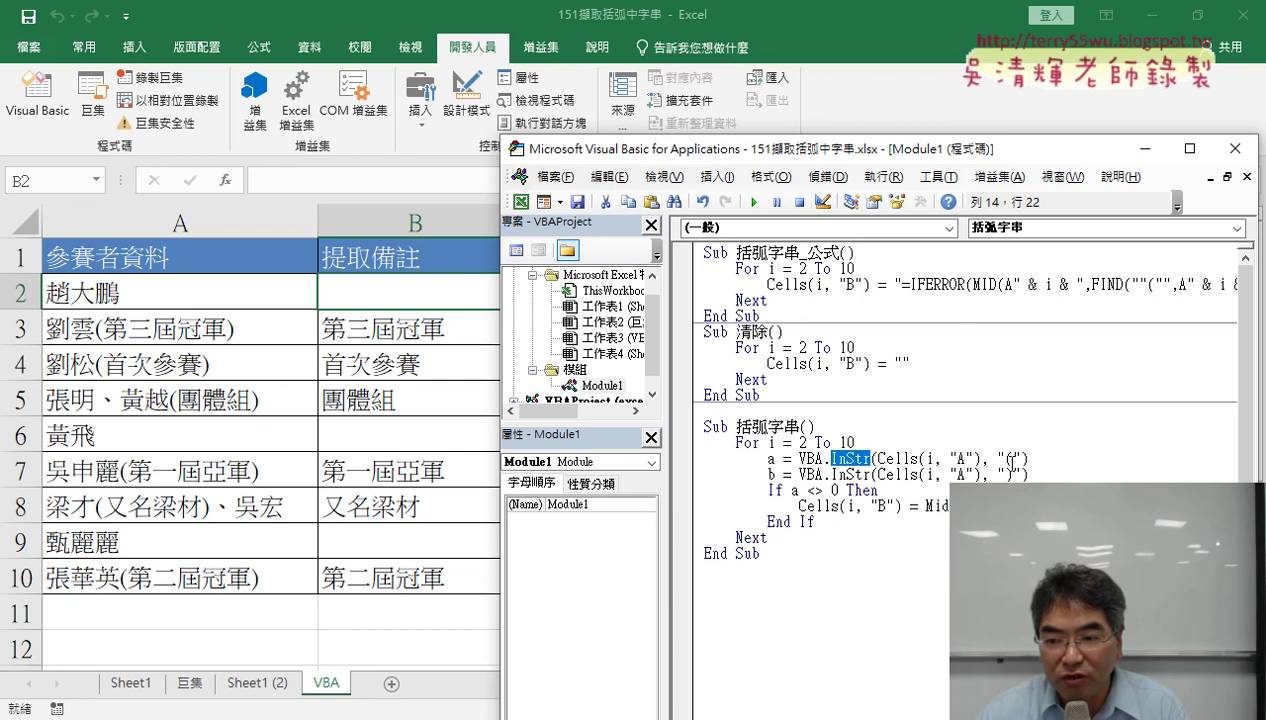
double_click(771, 459)
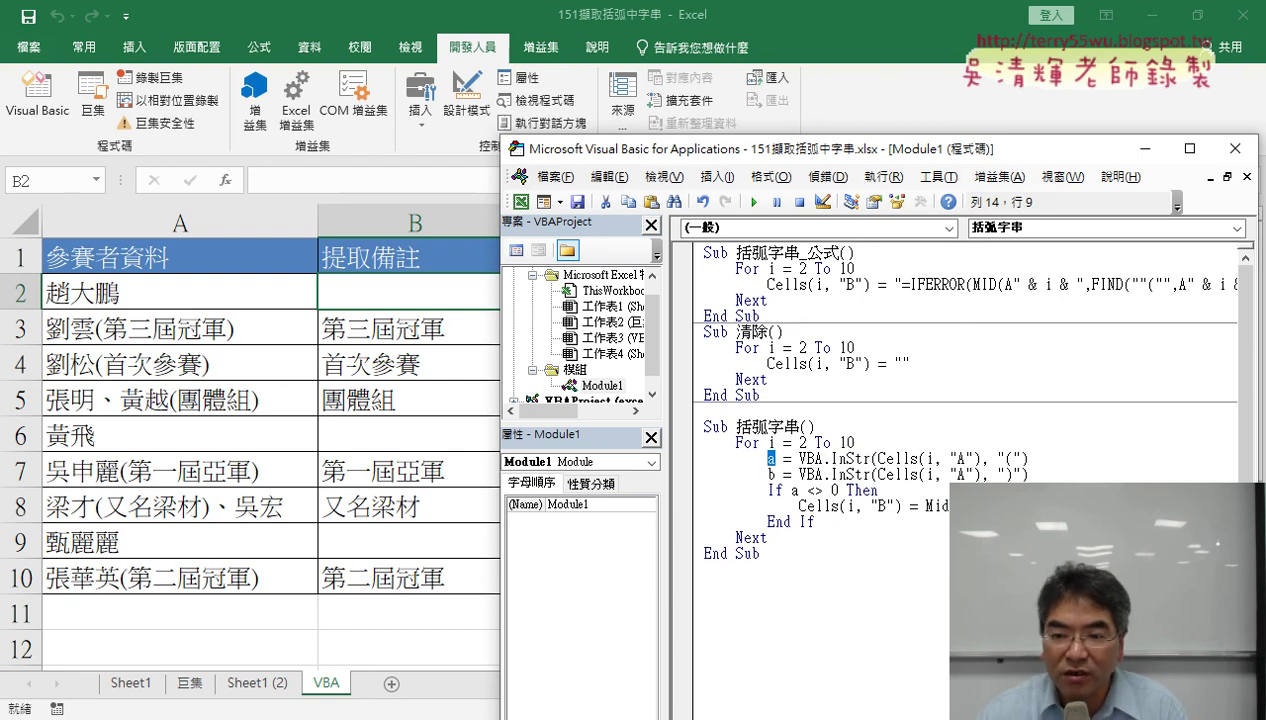
double_click(1010, 458)
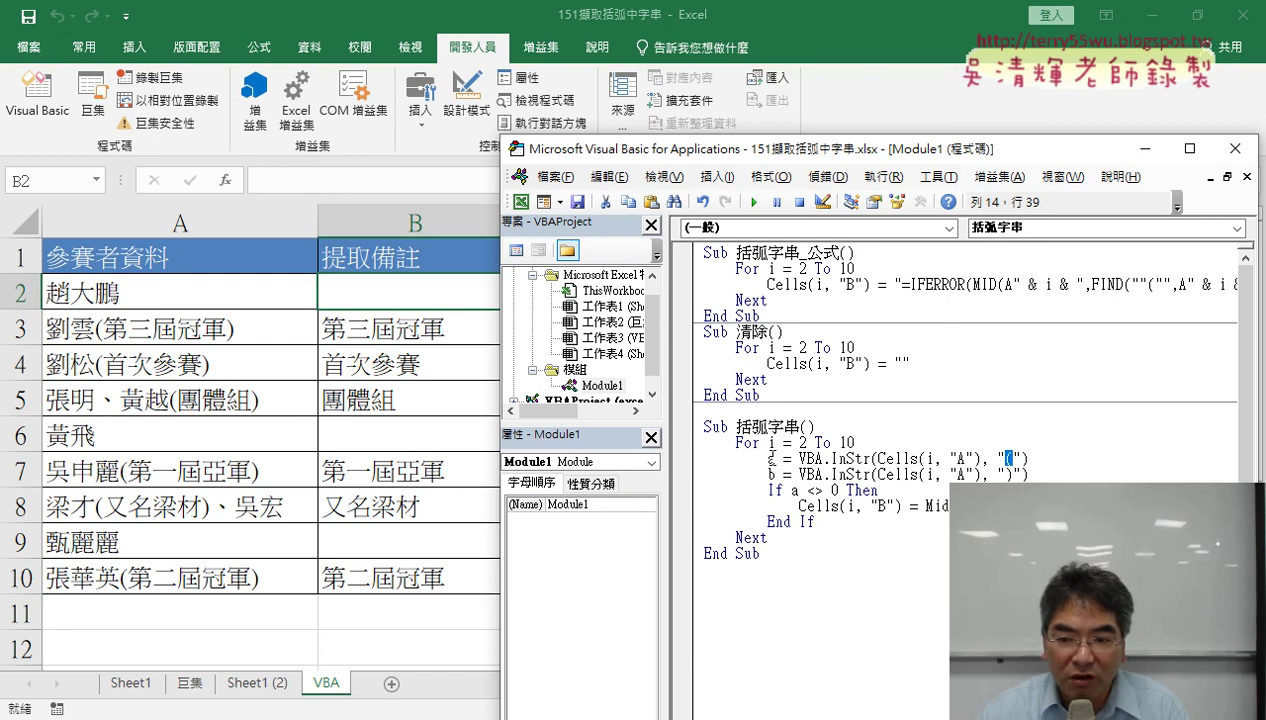
drag(768, 491, 852, 493)
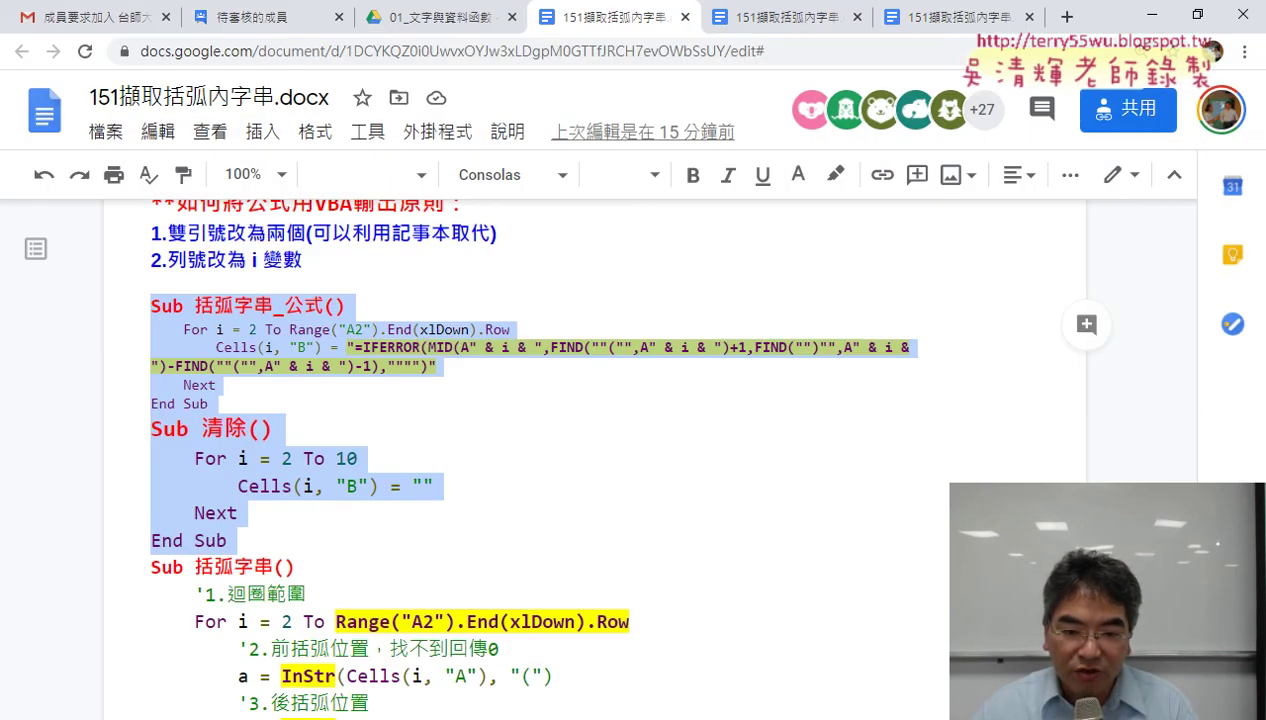
Scroll the Google Docs notes down to the commented 括弧字串 macro.
scroll(650, 537, down, 1)
scroll(650, 537, down, 1)
scroll(650, 537, down, 1)
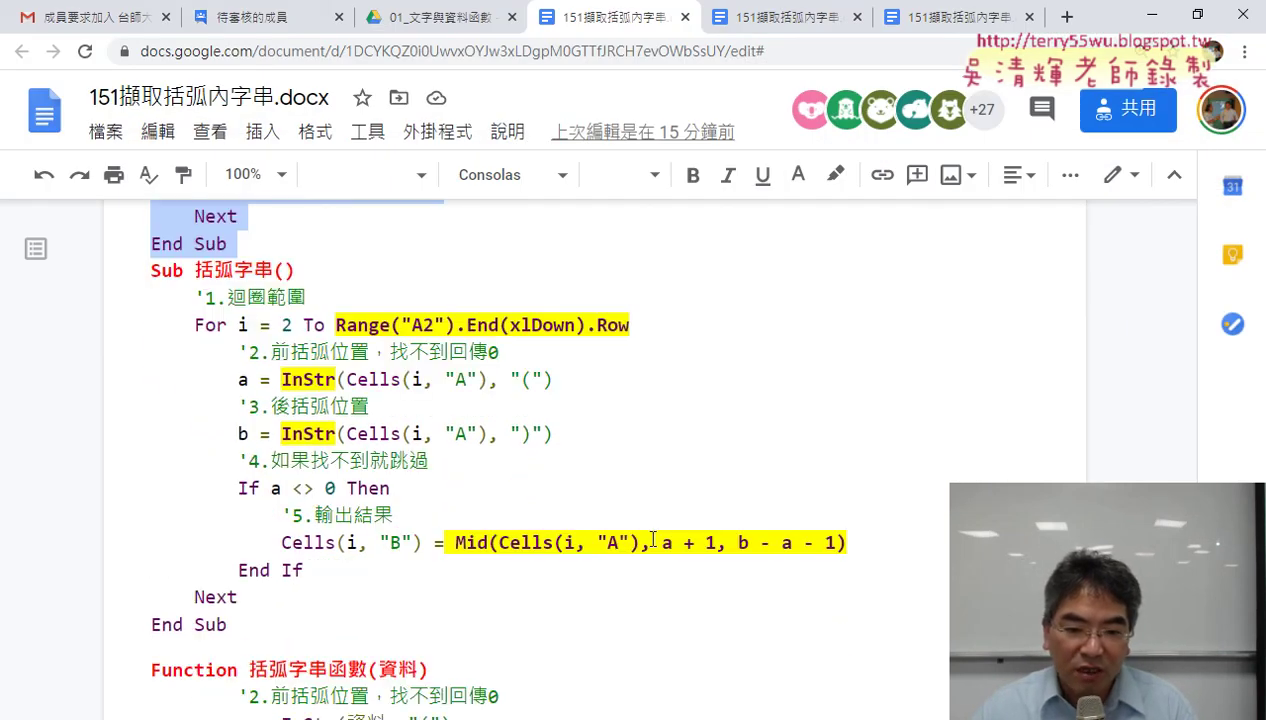